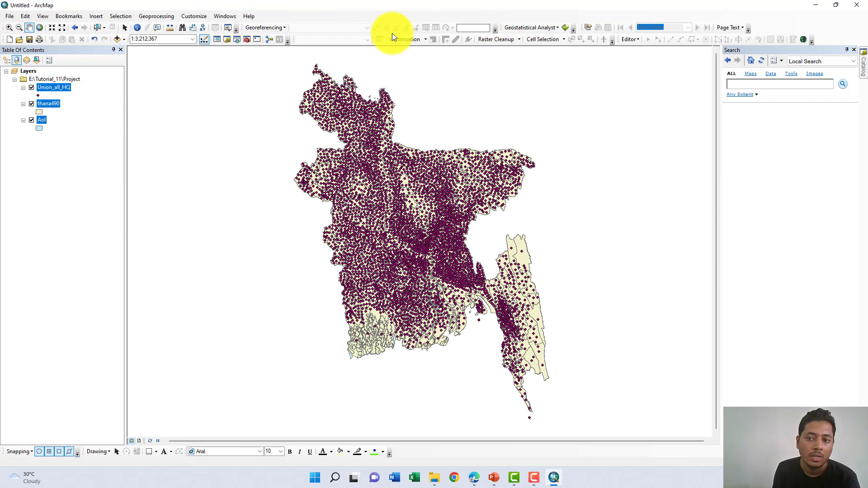
# Add the Database sheet of data.xls from the E:\Tutorial_11 folder connection to the map
pyautogui.click(864, 68)
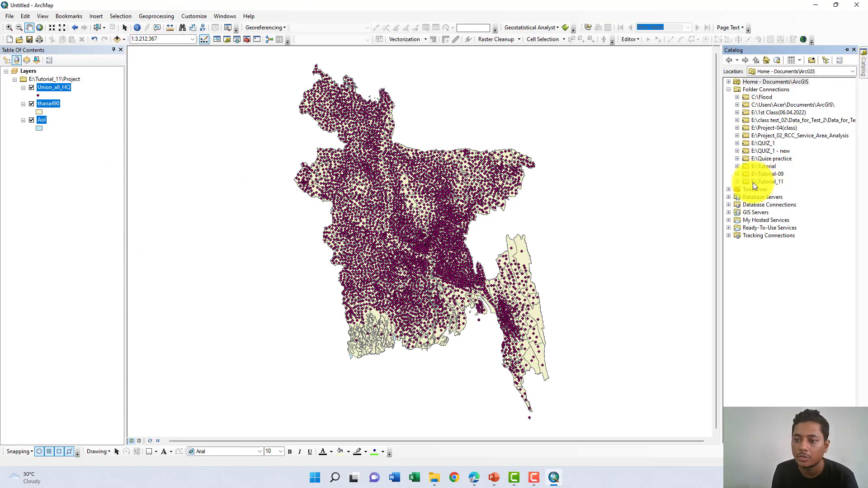
pyautogui.click(737, 181)
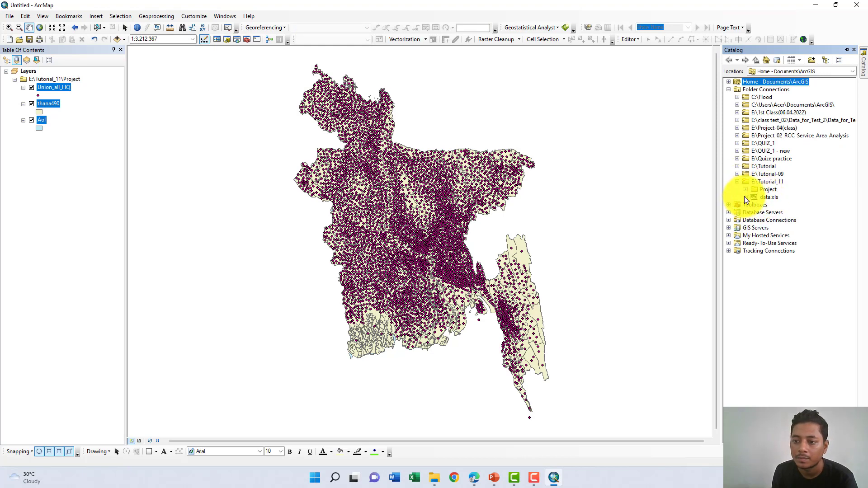
pyautogui.click(744, 197)
pyautogui.moveTo(767, 217); pyautogui.dragTo(499, 226)
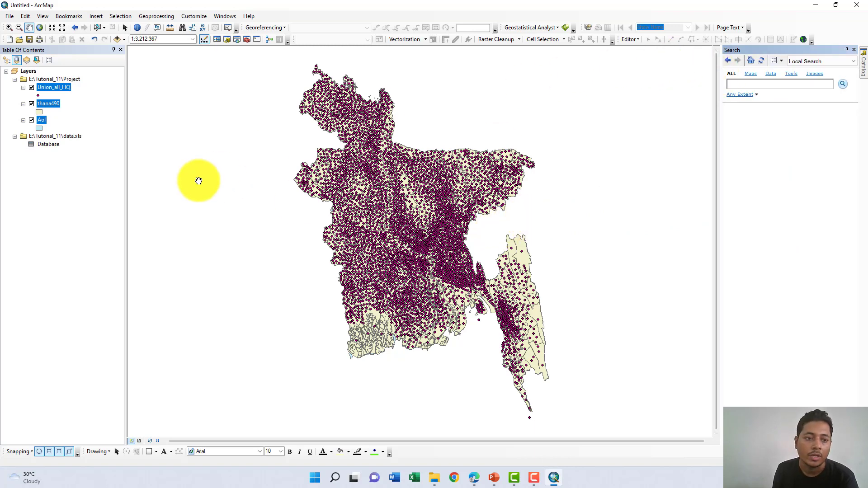
pyautogui.click(90, 194)
pyautogui.click(57, 188)
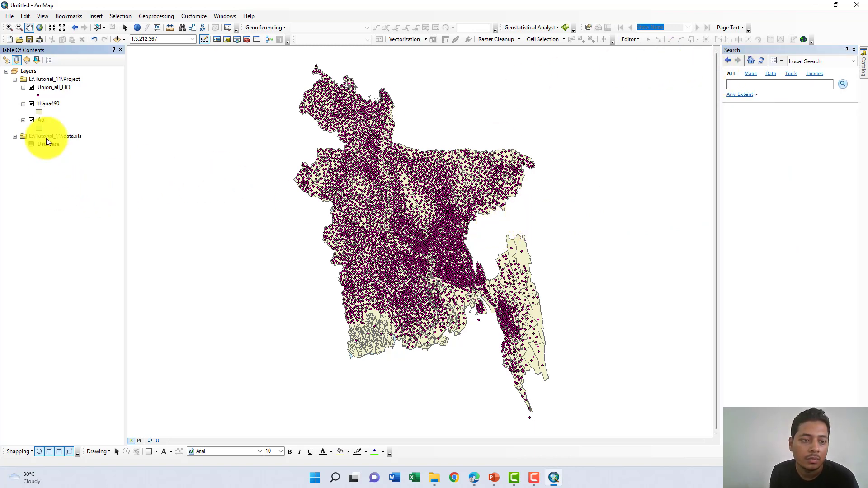
# Open the attribute table of Union_all_HQ and examine its UNIONNAME and UP_NAME fields
pyautogui.rightClick(57, 88)
pyautogui.click(75, 114)
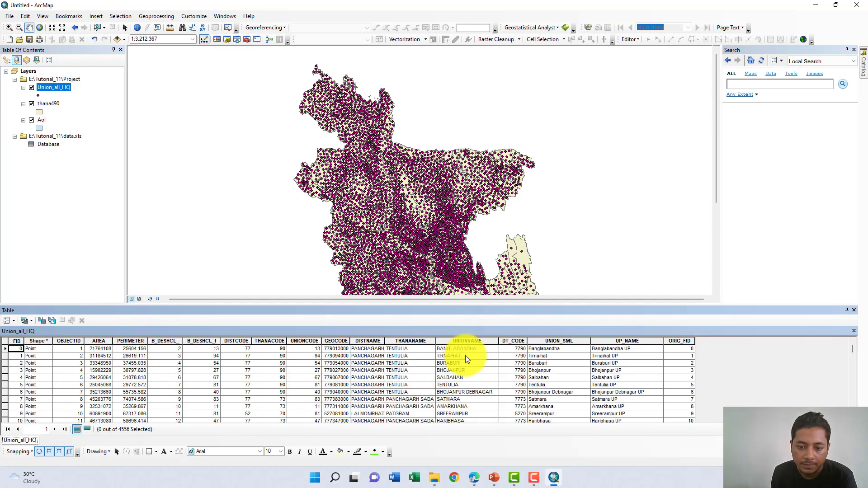
pyautogui.click(479, 341)
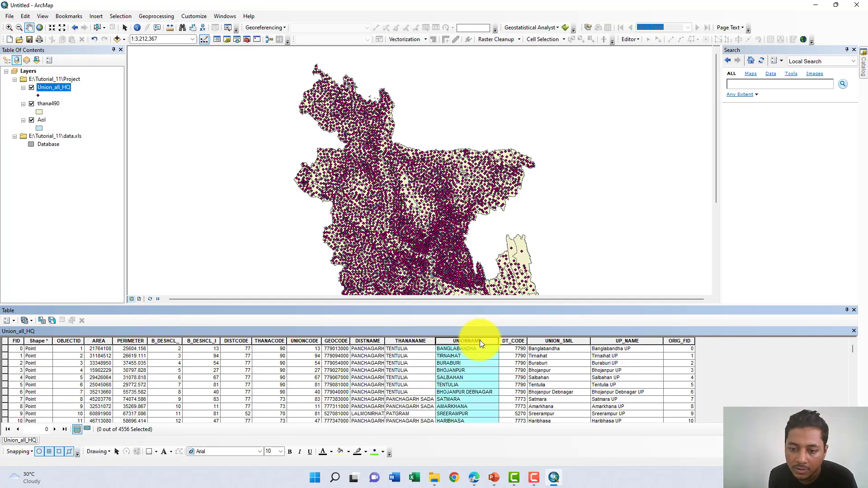
pyautogui.click(621, 341)
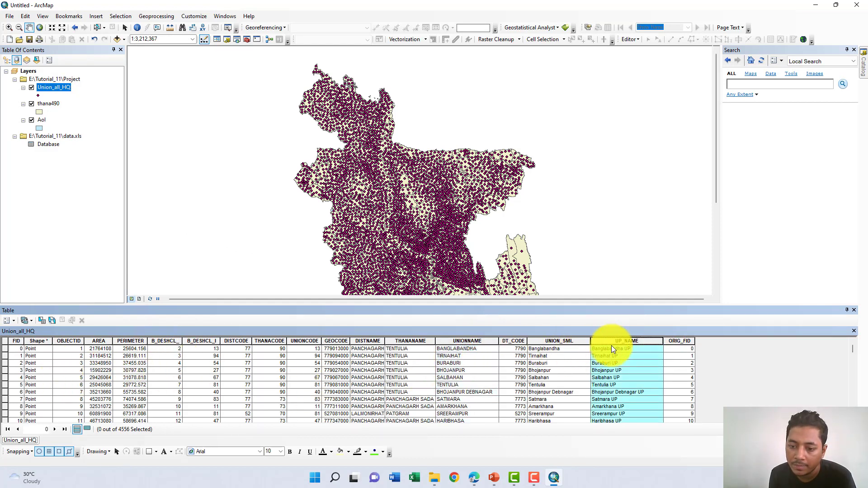
# Open the attribute table of thana490, look through its DISTNAME field, and close the table window
pyautogui.rightClick(47, 104)
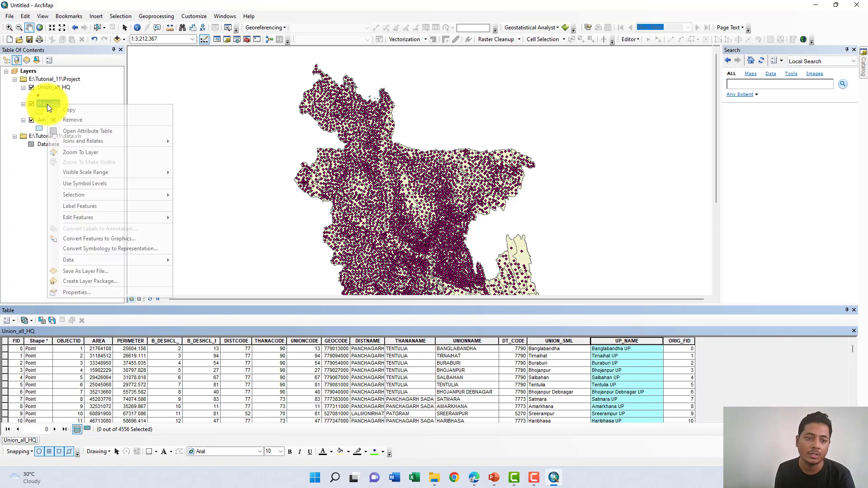
pyautogui.click(63, 133)
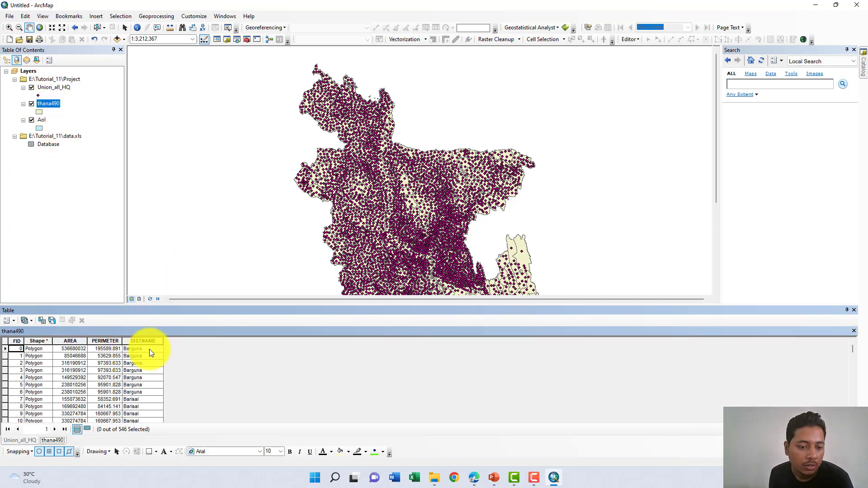
pyautogui.click(144, 339)
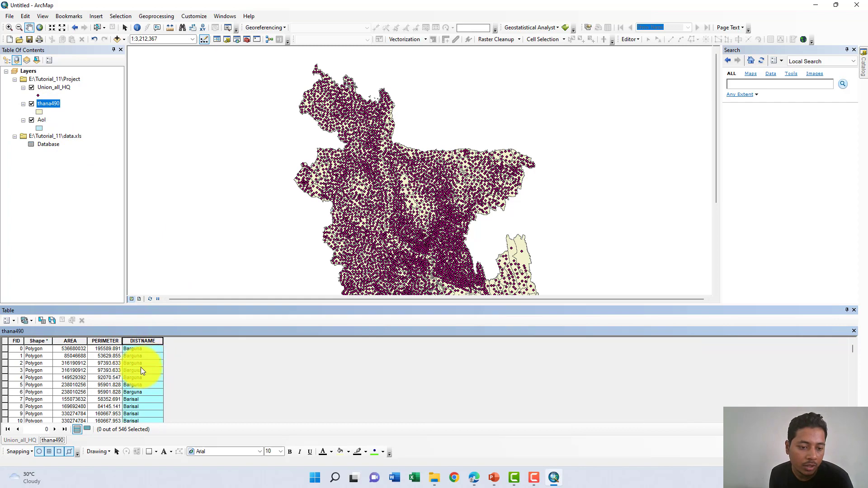
pyautogui.scroll(-7, 136, 365)
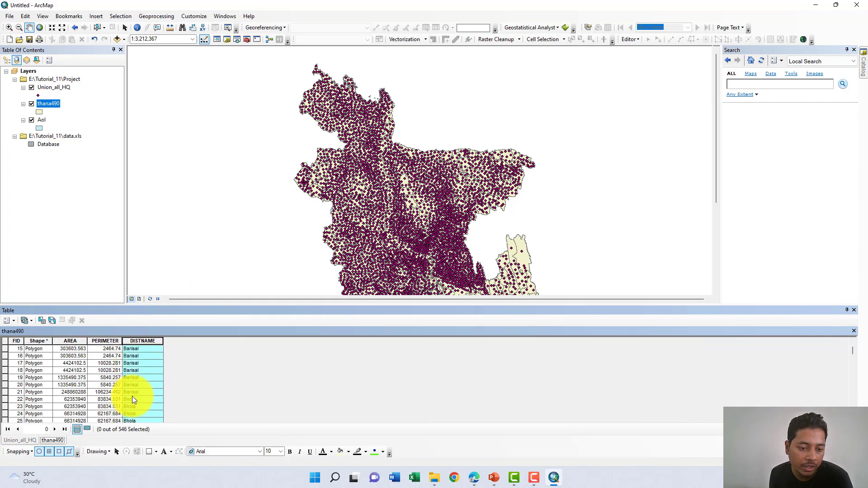
pyautogui.scroll(-5, 138, 385)
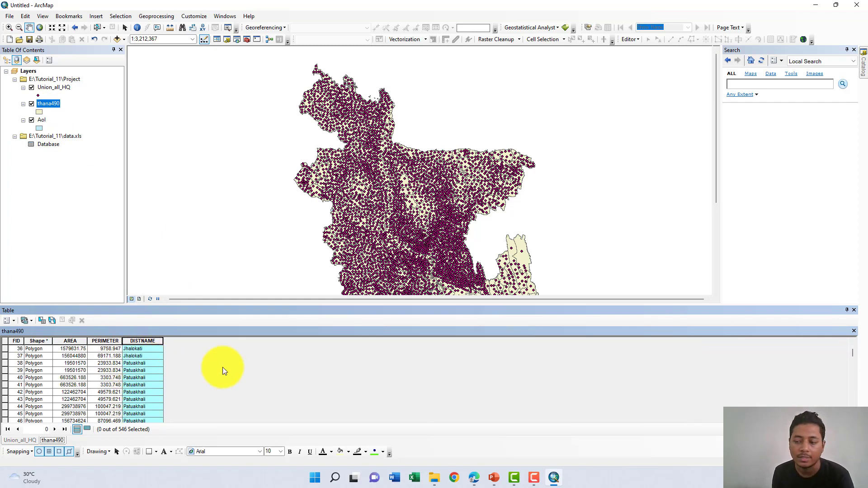
pyautogui.click(854, 311)
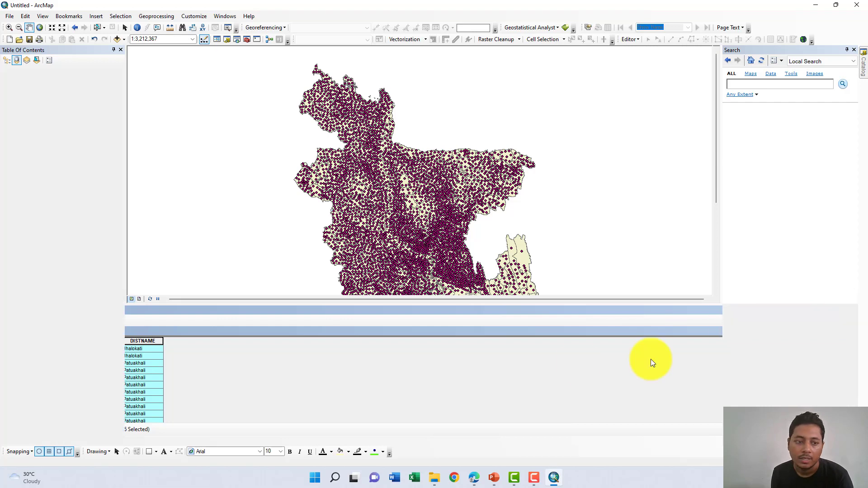
# Open the Database table to examine its UP_NAME and Mn_mg_l fields, and close it
pyautogui.rightClick(50, 145)
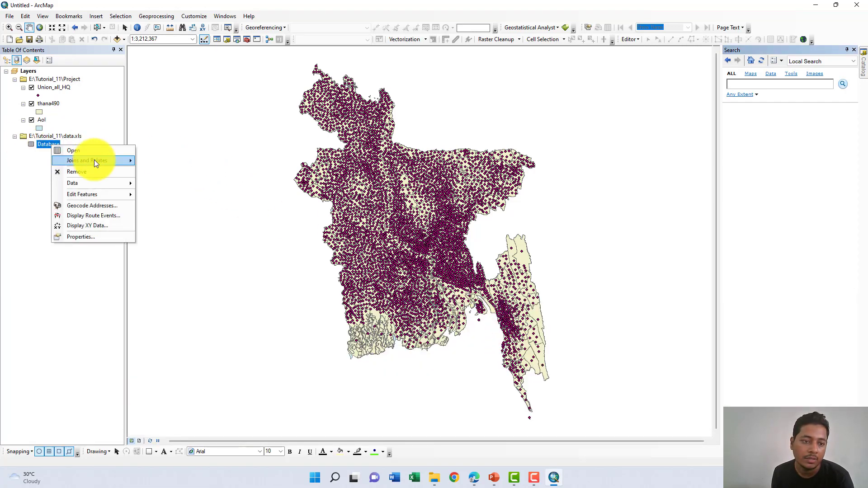
pyautogui.click(94, 149)
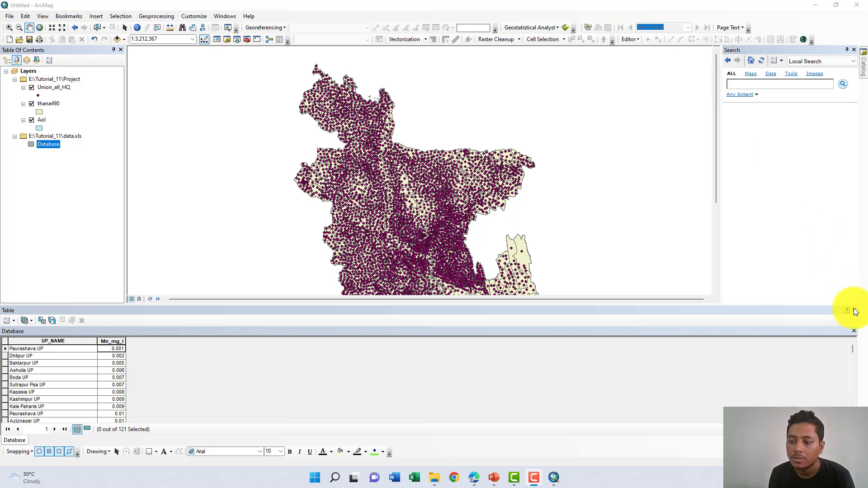
pyautogui.click(854, 311)
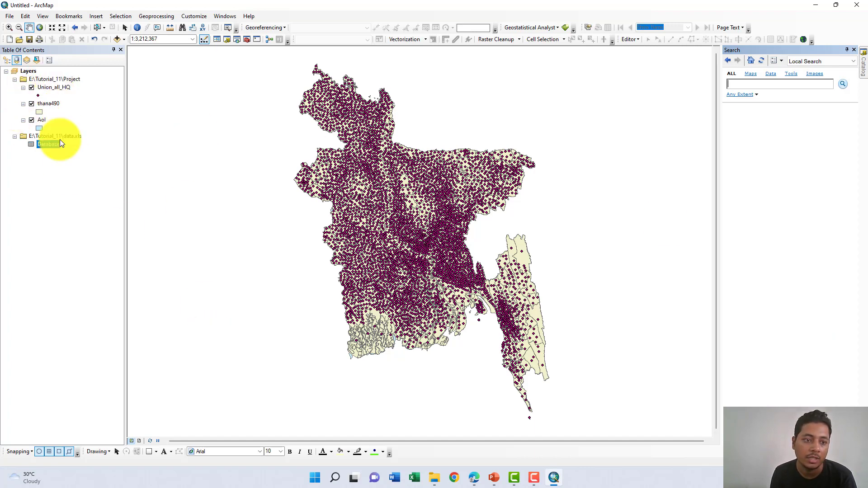
# Join the Database table to the Union_all_HQ layer using UP_NAME as the field on both sides, keeping all records
pyautogui.rightClick(53, 88)
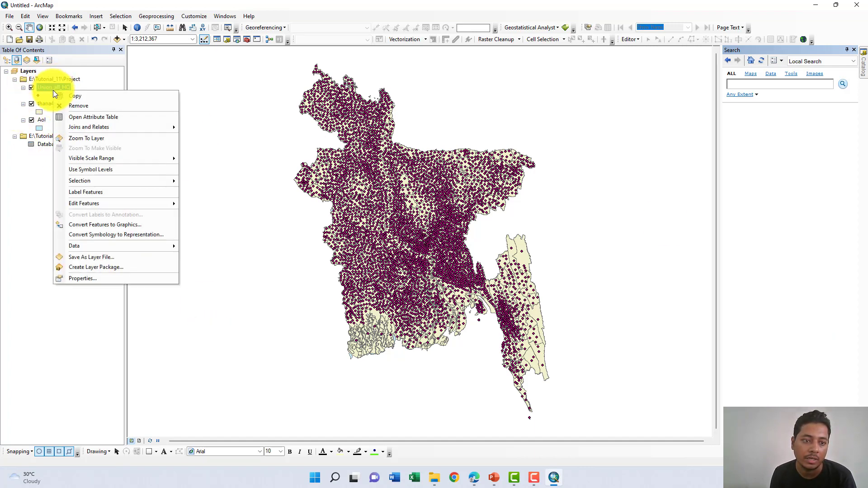
pyautogui.moveTo(125, 128)
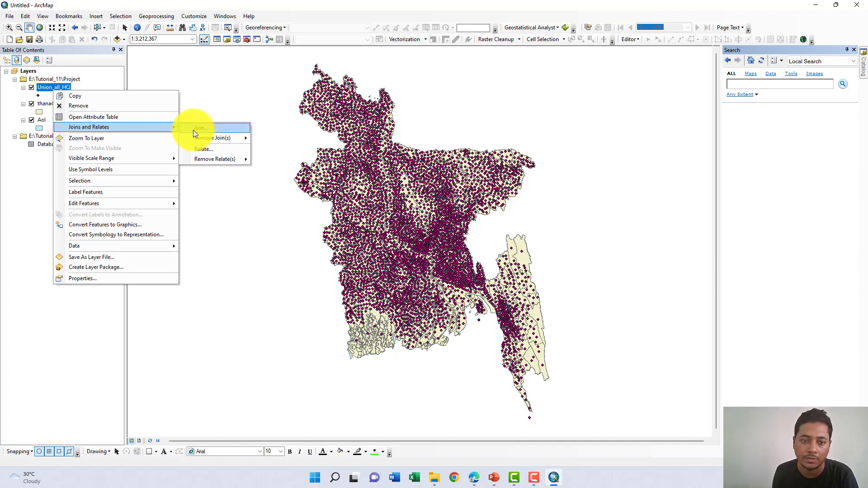
pyautogui.click(205, 130)
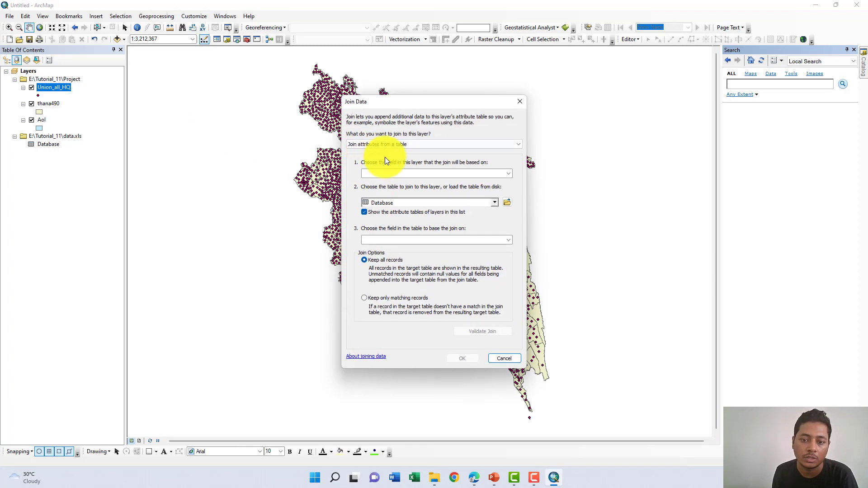
pyautogui.click(508, 174)
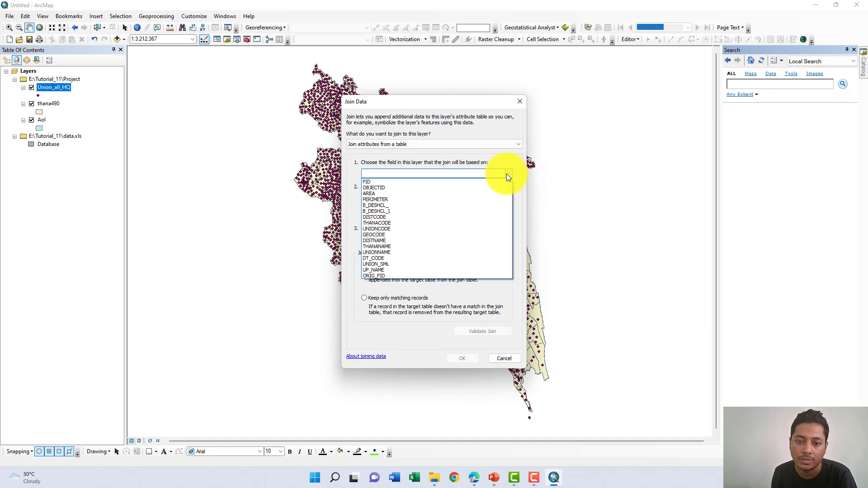
pyautogui.click(398, 270)
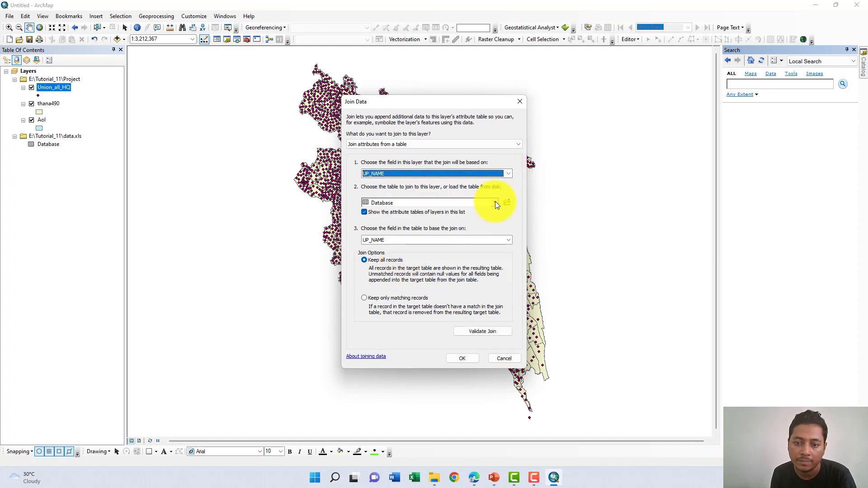
pyautogui.click(495, 202)
pyautogui.click(495, 202)
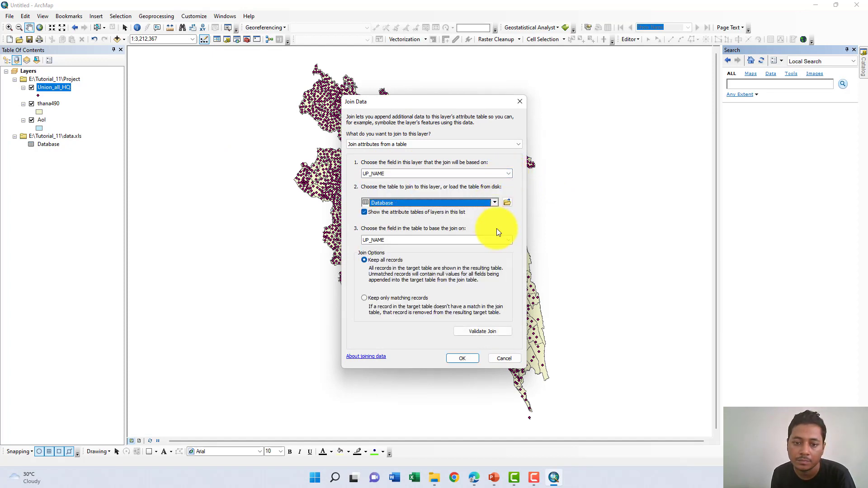
pyautogui.click(508, 240)
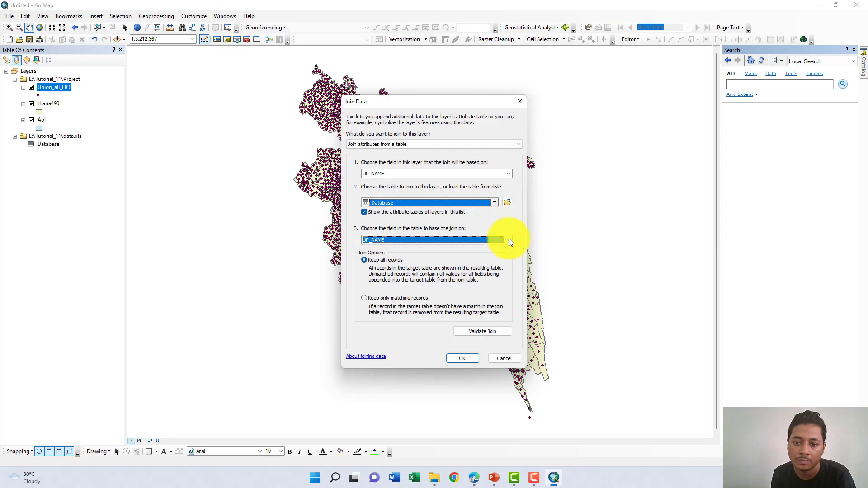
pyautogui.click(464, 360)
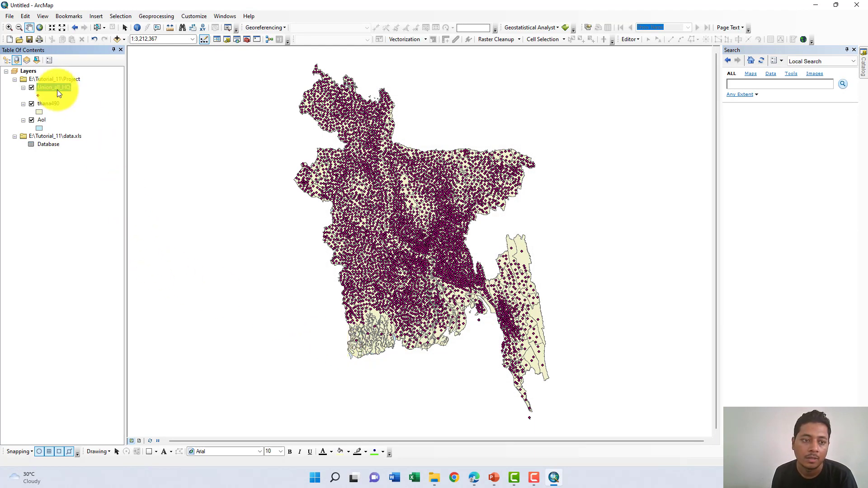
# Open the Union_all_HQ attribute table and examine the fields joined from Database
pyautogui.rightClick(57, 88)
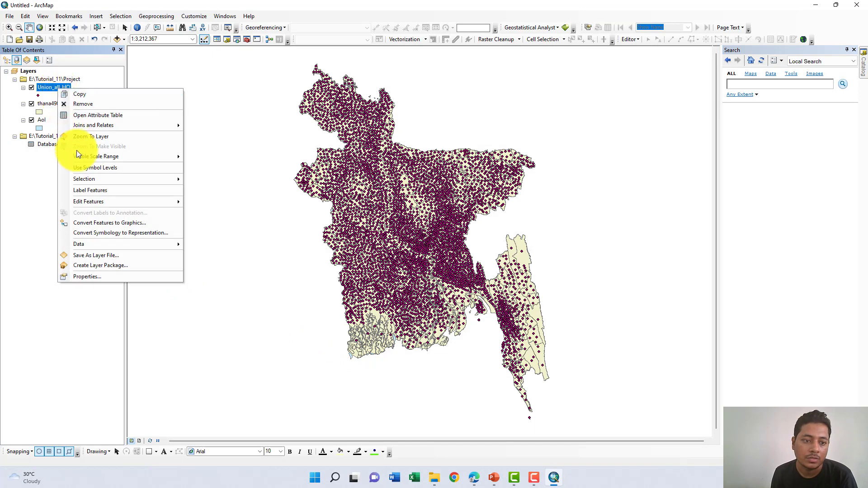
pyautogui.click(99, 117)
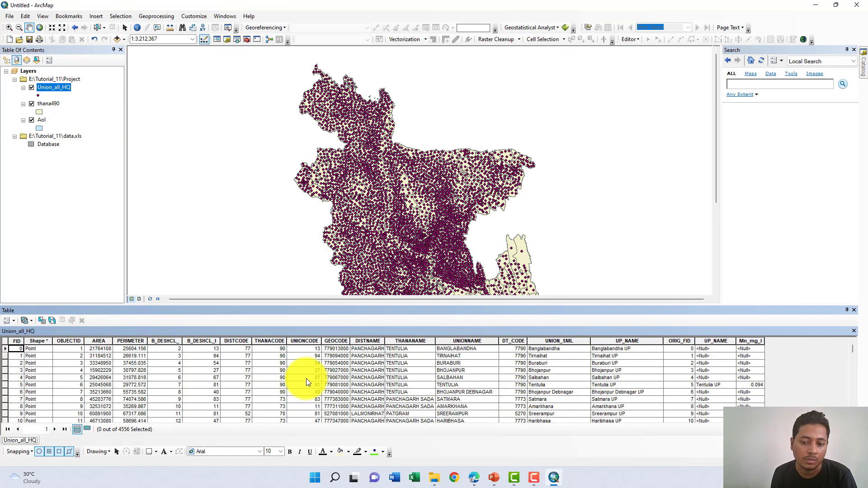
pyautogui.scroll(-2, 493, 396)
pyautogui.scroll(2, 493, 396)
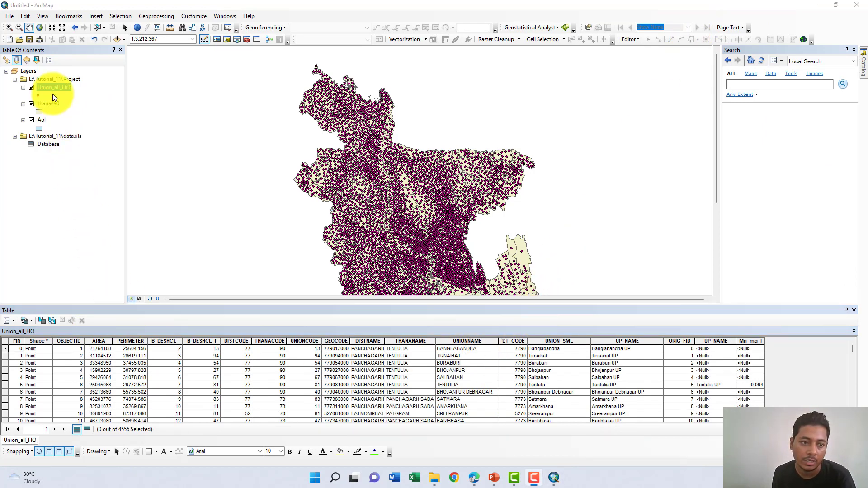
# Build a Select by Attributes query on the Union_all_HQ table reading "Database.Mn_mg_l" IS NOT NULL
pyautogui.click(12, 320)
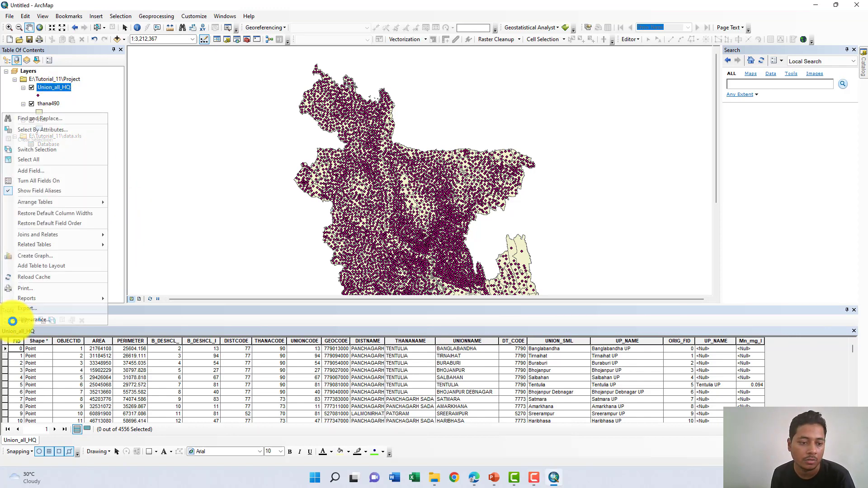
pyautogui.click(56, 127)
pyautogui.scroll(-6, 89, 66)
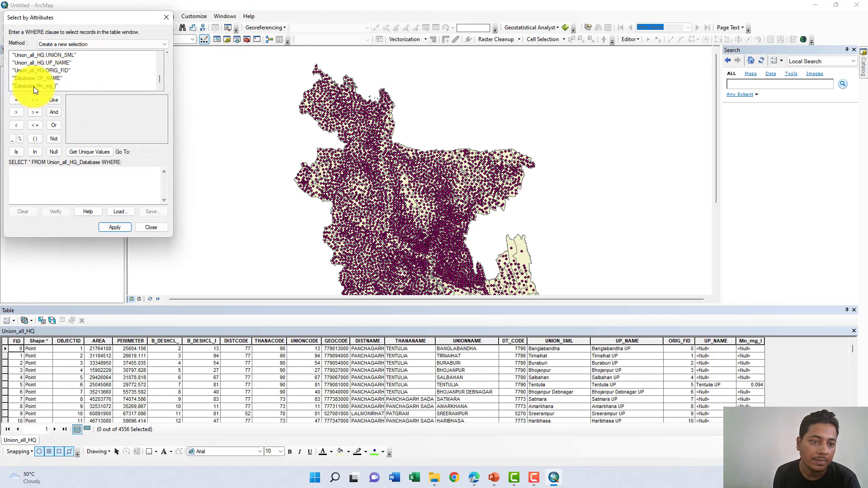
pyautogui.doubleClick(33, 86)
pyautogui.click(16, 151)
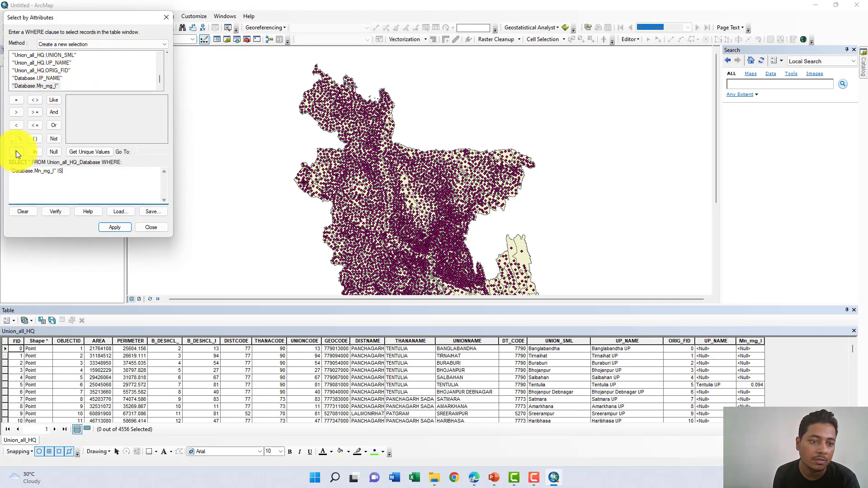
pyautogui.click(52, 139)
pyautogui.click(74, 152)
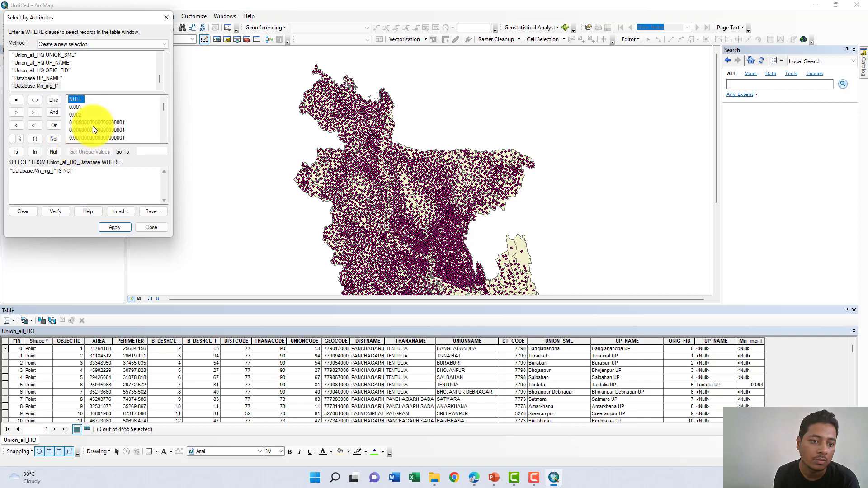
pyautogui.doubleClick(80, 100)
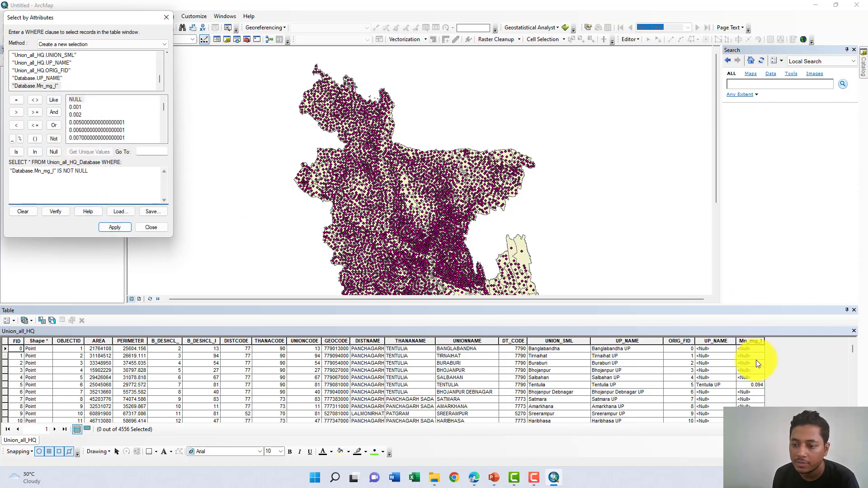
# Check the null Mn_mg_l entries in the table, and apply the IS NOT NULL query as a new selection
pyautogui.scroll(-1, 737, 359)
pyautogui.scroll(1, 743, 359)
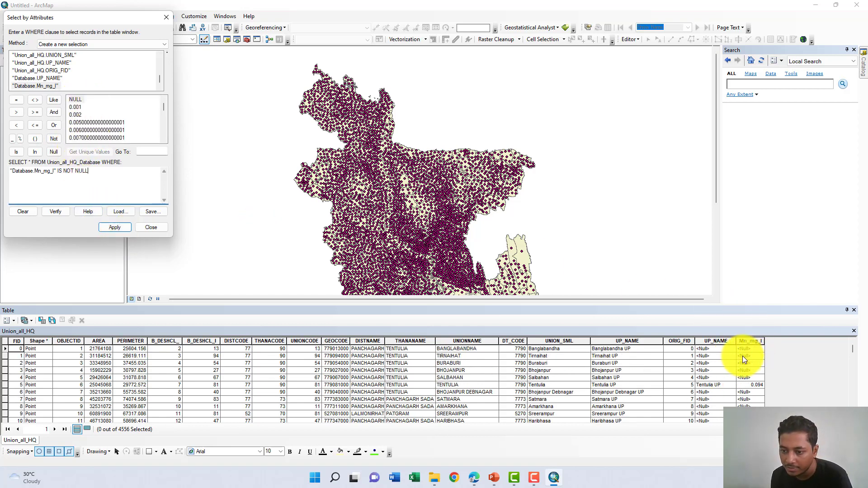
pyautogui.scroll(-10, 743, 357)
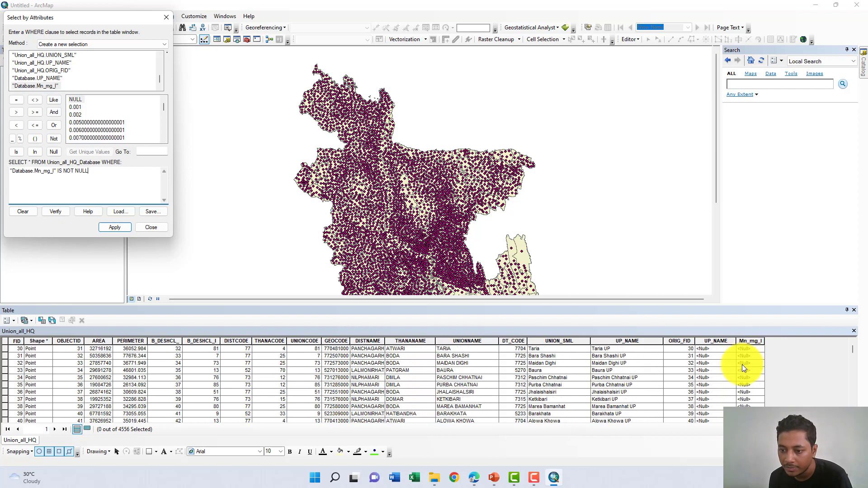
pyautogui.scroll(2, 742, 364)
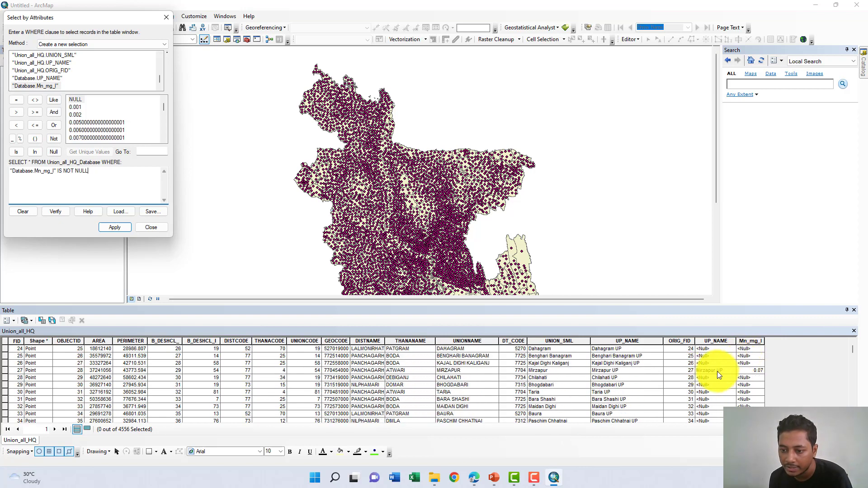
pyautogui.scroll(-6, 728, 372)
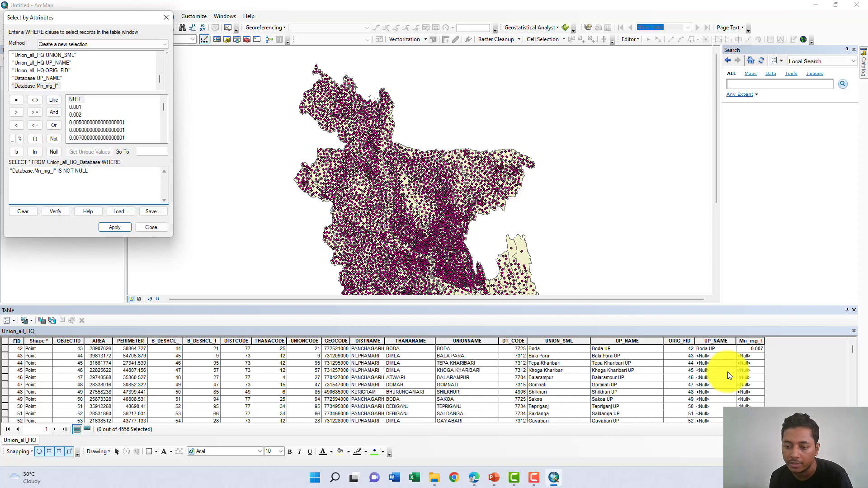
pyautogui.scroll(-3, 728, 372)
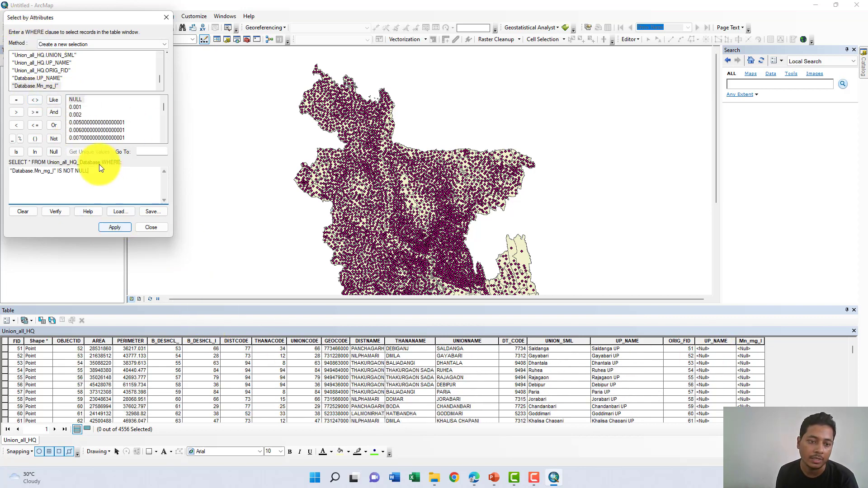
pyautogui.click(101, 230)
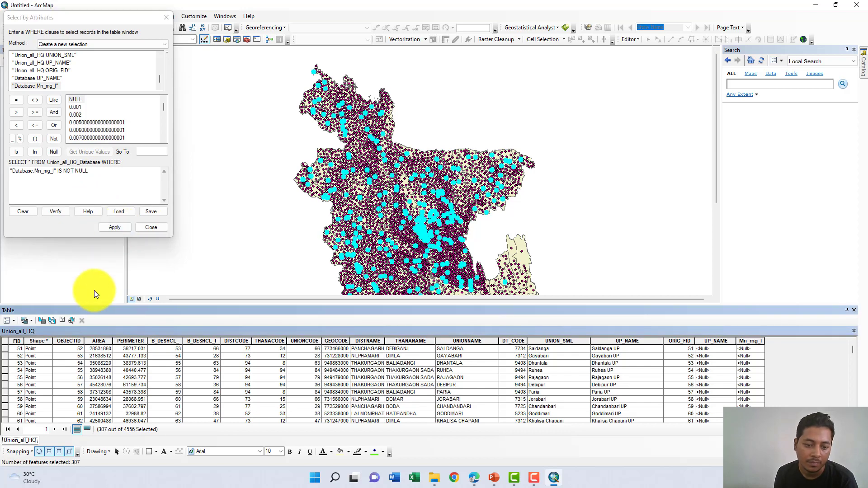
pyautogui.click(167, 17)
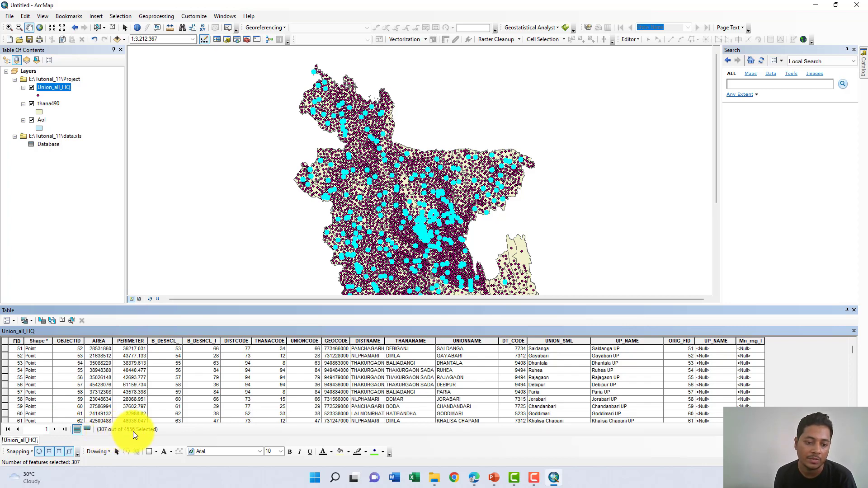
pyautogui.scroll(-6, 575, 354)
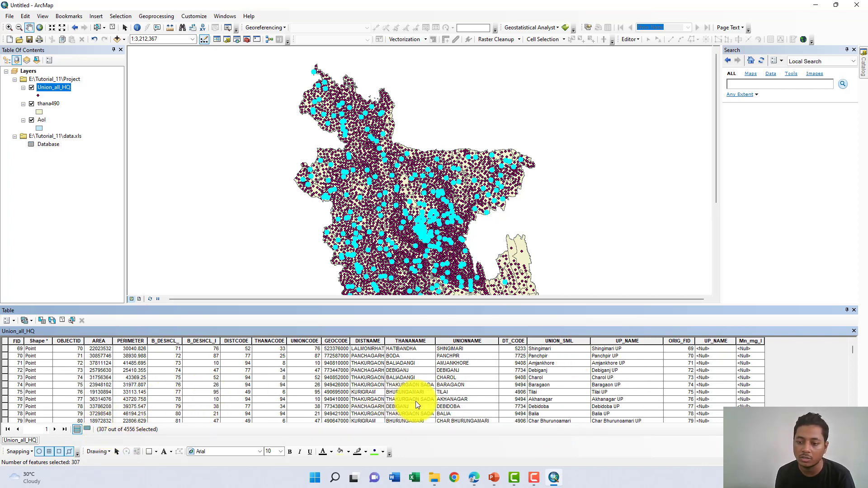
pyautogui.scroll(-13, 555, 378)
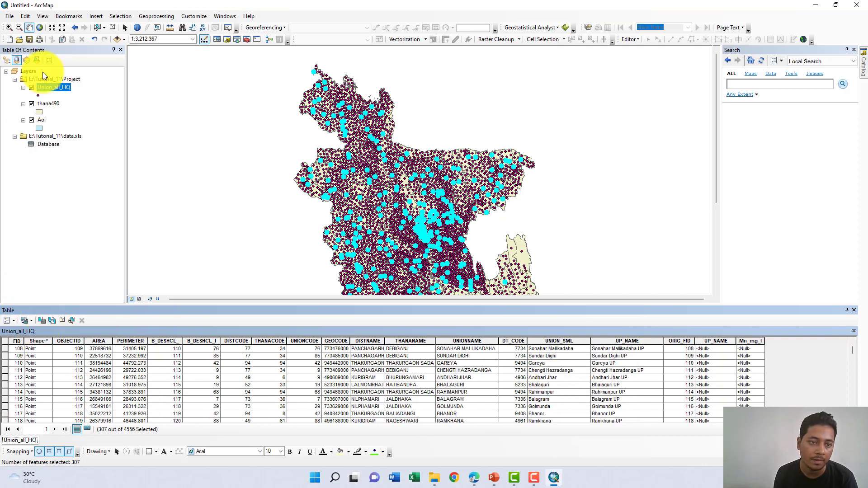
# Export the selected Union_all_HQ features to E:\Quize practice\output-04\Export_Output.shp, using the layer's source coordinate system
pyautogui.rightClick(49, 83)
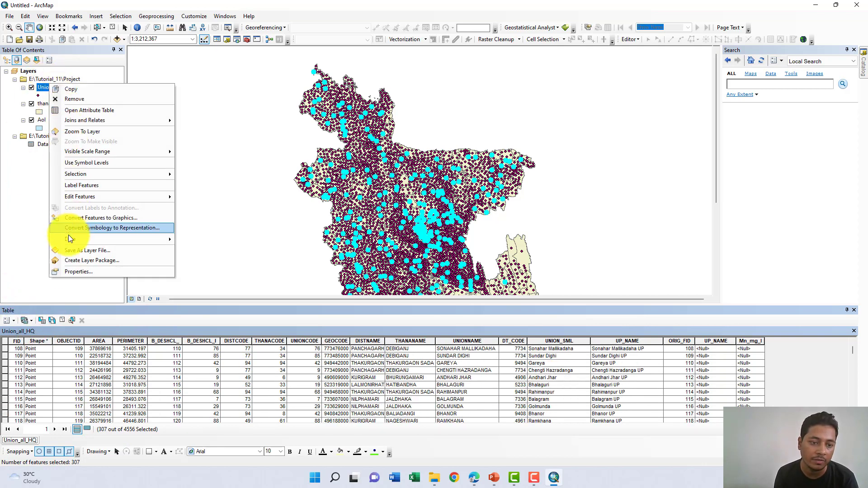
pyautogui.moveTo(71, 238)
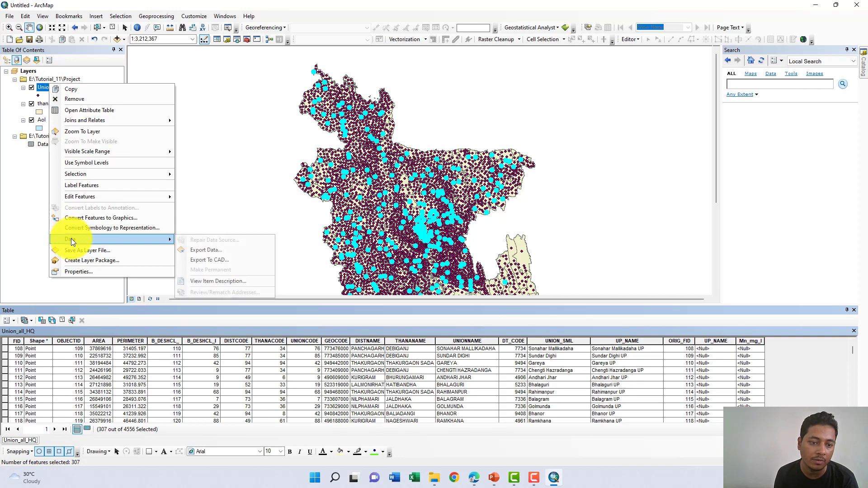
pyautogui.click(193, 249)
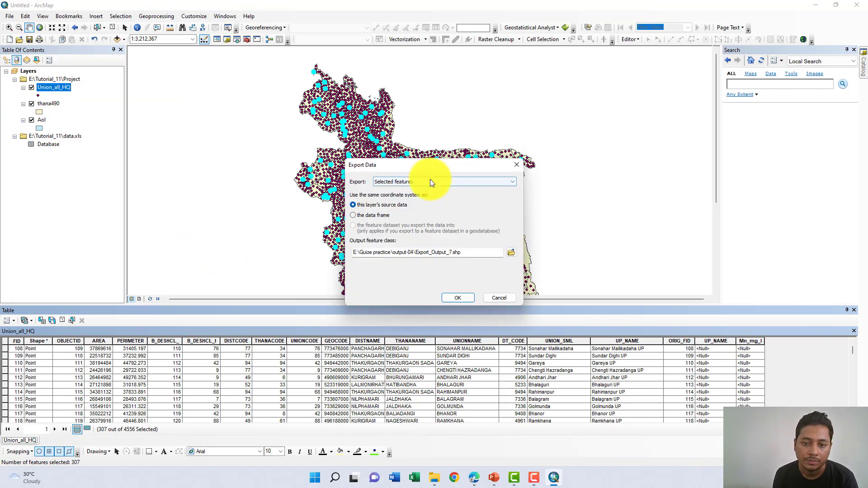
pyautogui.click(456, 253)
pyautogui.moveTo(456, 255)
pyautogui.mouseDown()
pyautogui.moveTo(418, 255)
pyautogui.moveTo(465, 255)
pyautogui.mouseUp()
pyautogui.click(452, 253)
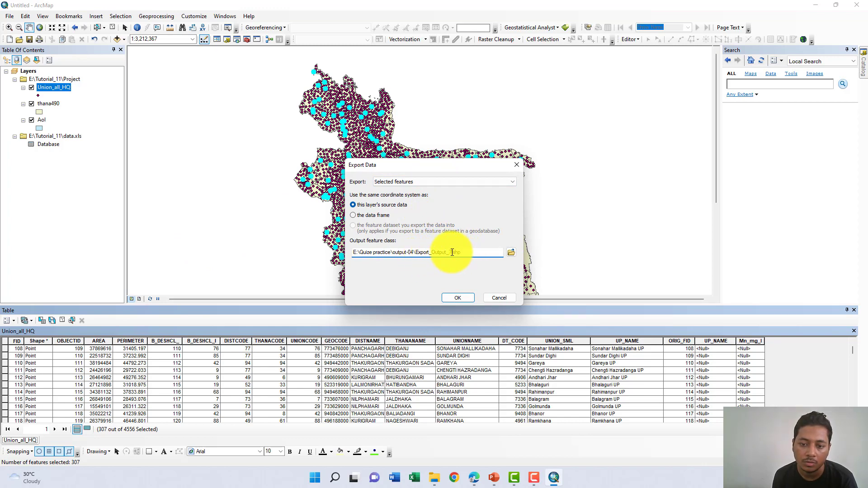
pyautogui.press('BackSpace')
pyautogui.press('BackSpace')
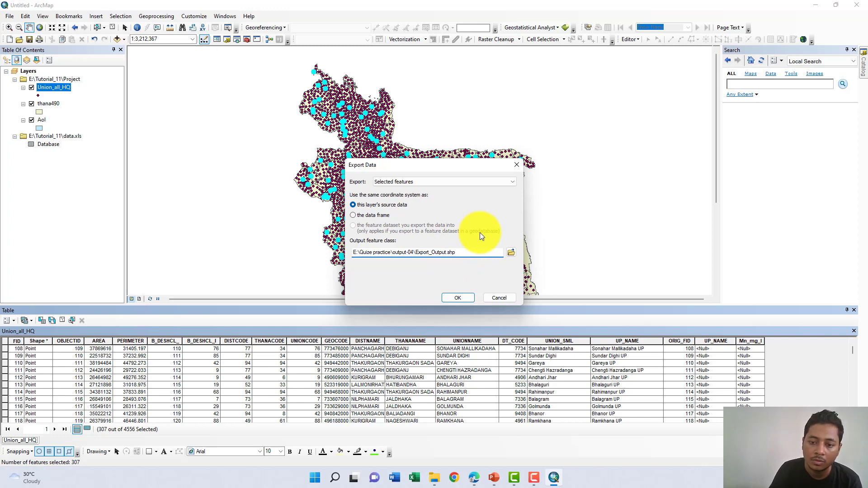
pyautogui.click(453, 297)
# Open the Export_Output attribute table and examine its UP_NAME_1 and Mn_mg_l fields
pyautogui.rightClick(52, 86)
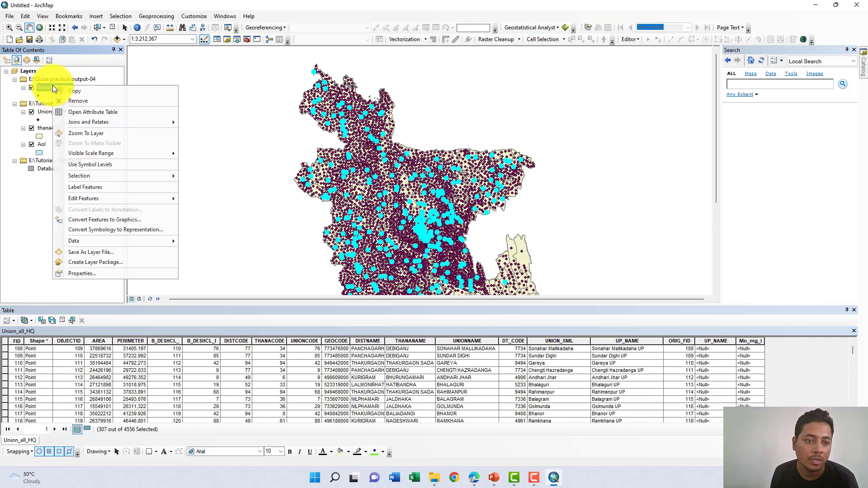
pyautogui.click(63, 115)
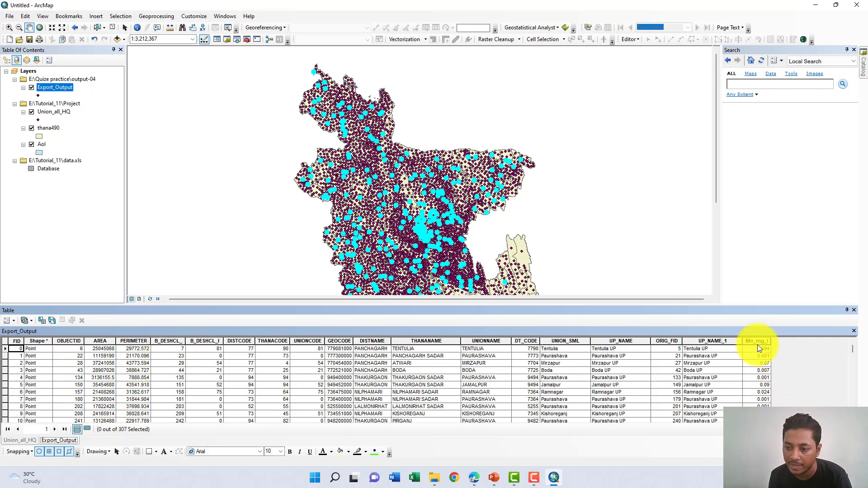
pyautogui.scroll(-5, 758, 347)
pyautogui.scroll(-2, 758, 372)
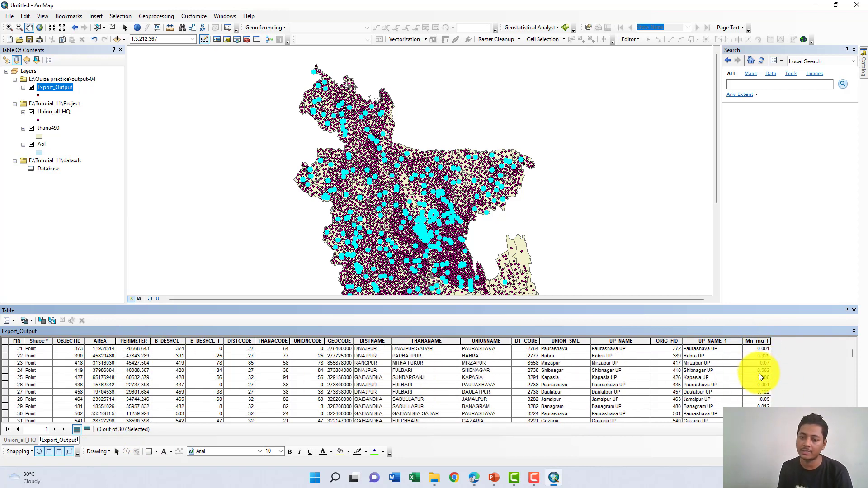
pyautogui.click(720, 343)
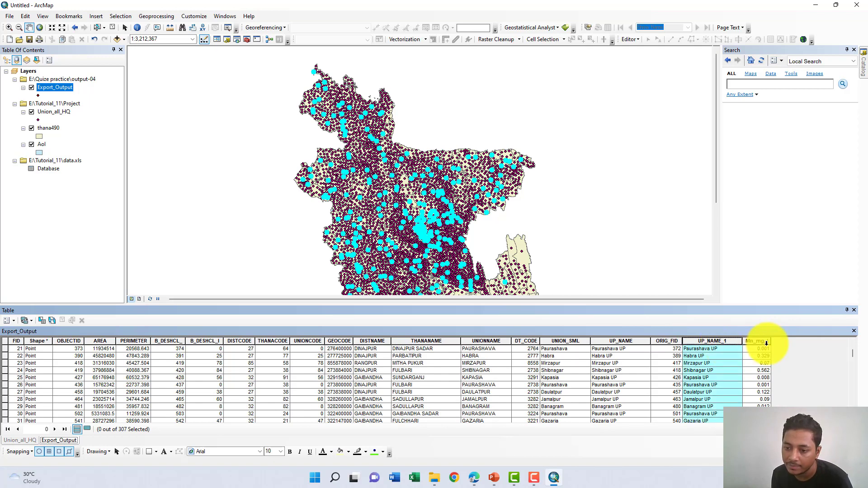
pyautogui.click(757, 343)
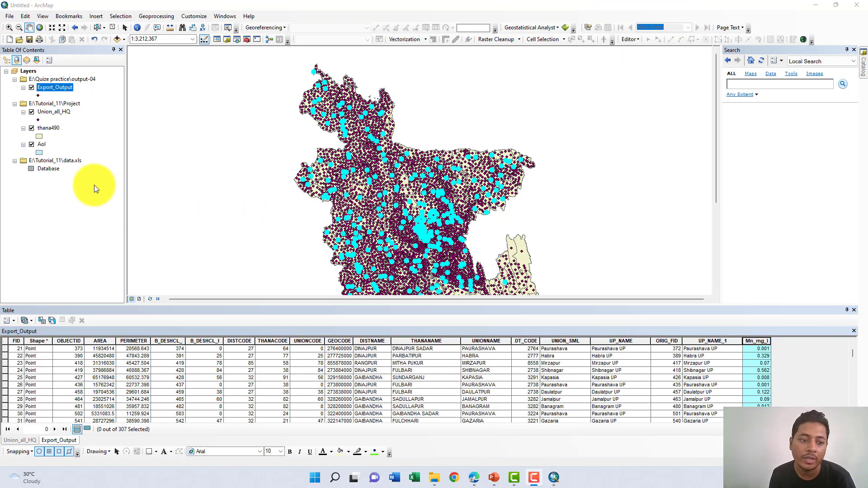
# Remove the data.xls source from the map and hide the Union_all_HQ, thana490 and AoI layers
pyautogui.rightClick(53, 162)
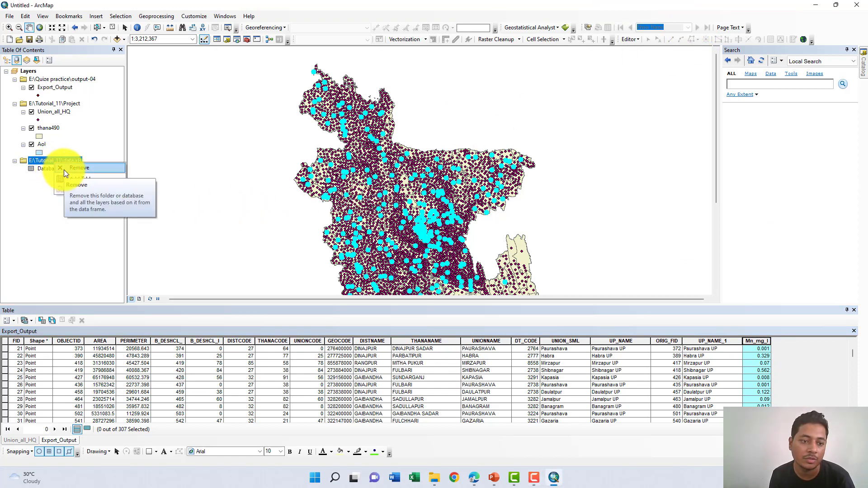
pyautogui.click(63, 170)
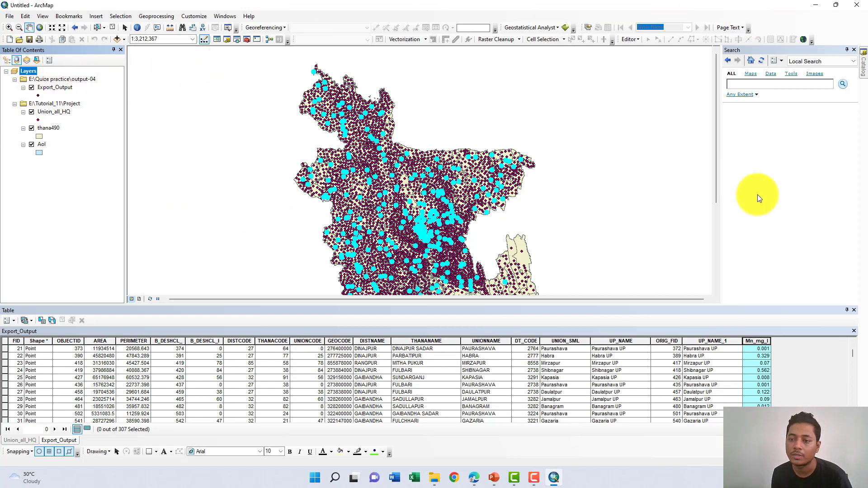
pyautogui.click(31, 112)
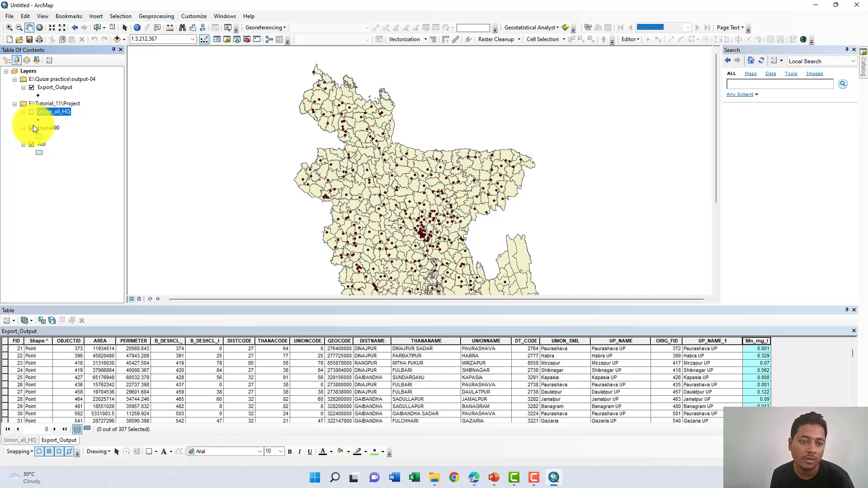
pyautogui.click(31, 144)
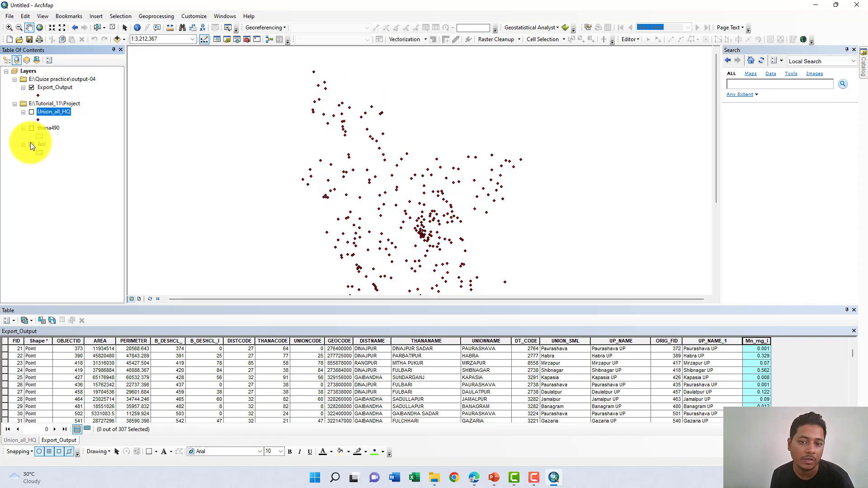
pyautogui.moveTo(456, 193); pyautogui.dragTo(457, 158)
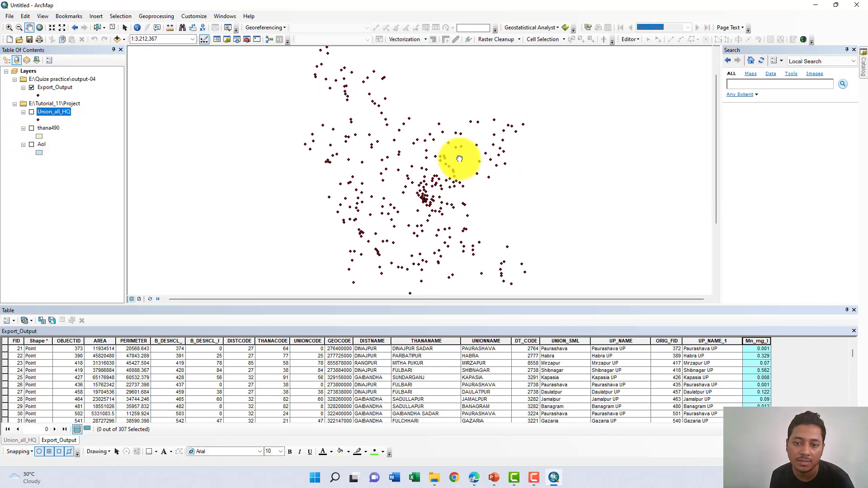
pyautogui.scroll(1, 452, 163)
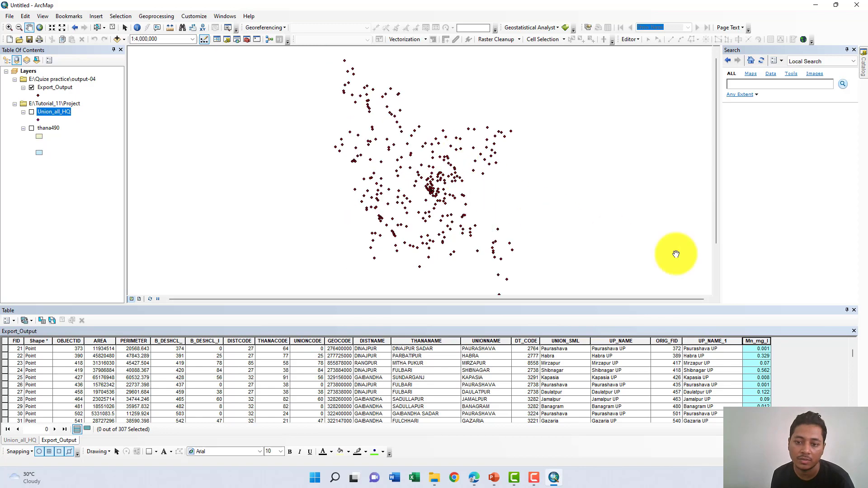
# Close the attribute table and start the Geostatistical Analyst Subset Features tool with Export_Output as the input features
pyautogui.click(854, 310)
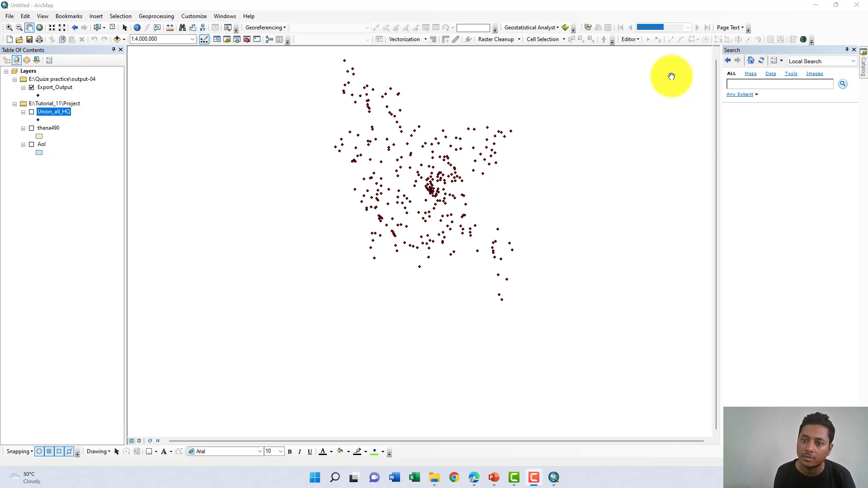
pyautogui.rightClick(774, 18)
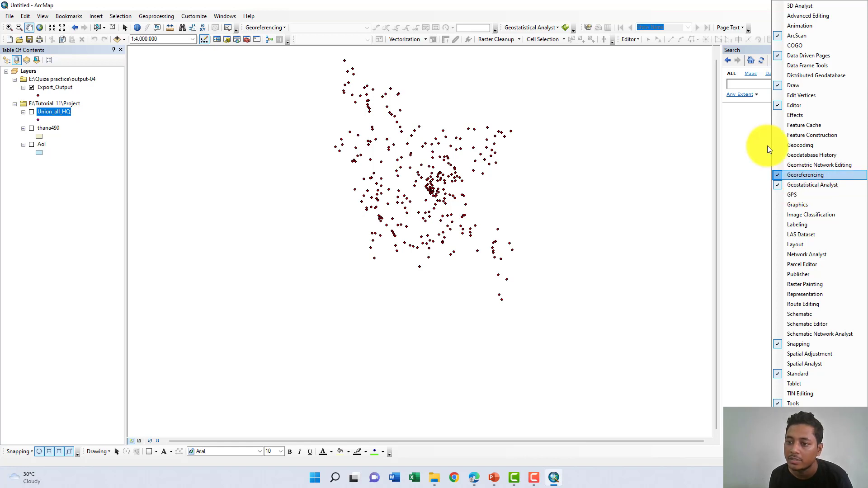
pyautogui.click(761, 20)
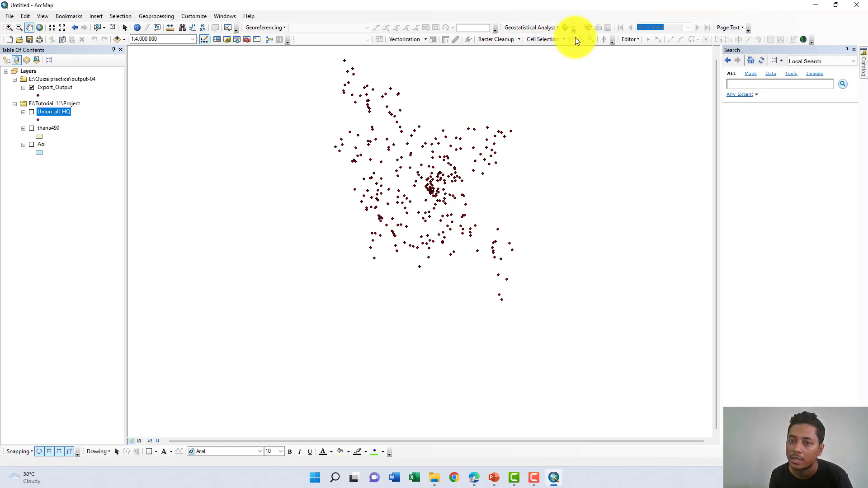
pyautogui.click(554, 26)
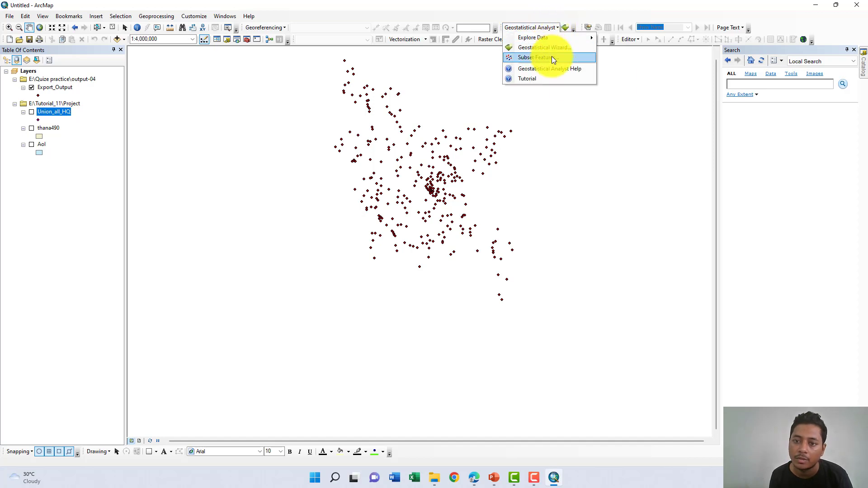
pyautogui.click(552, 58)
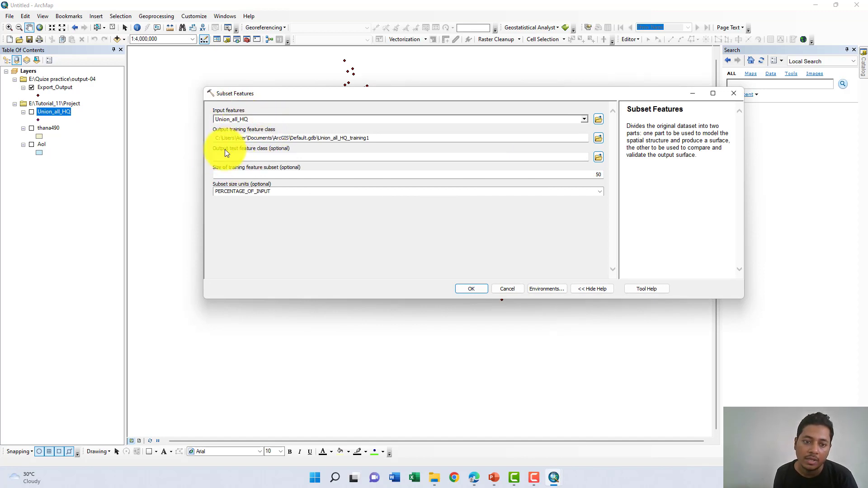
pyautogui.click(221, 174)
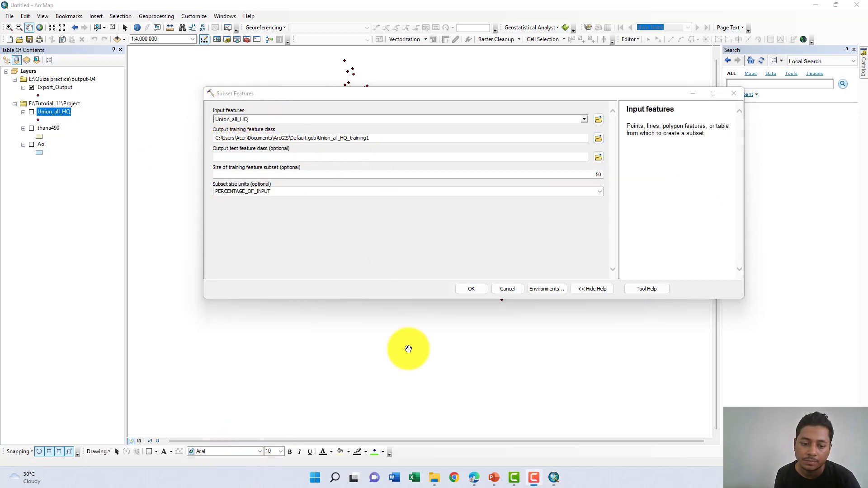
pyautogui.click(584, 119)
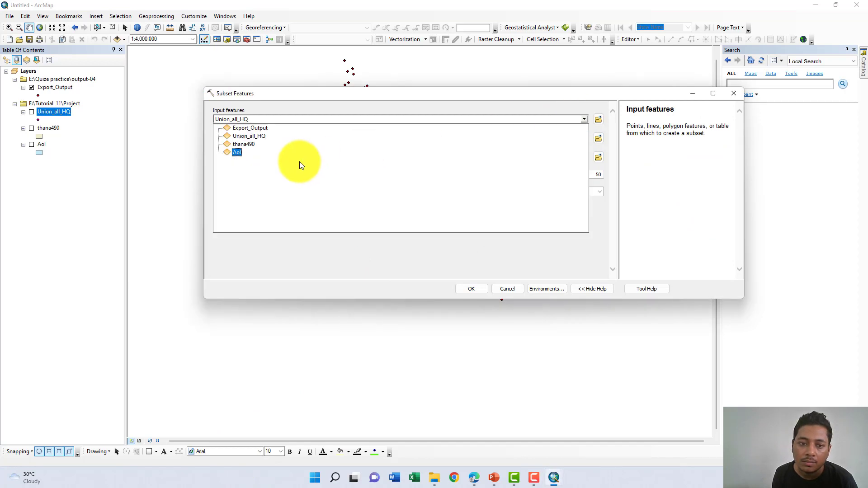
pyautogui.click(262, 128)
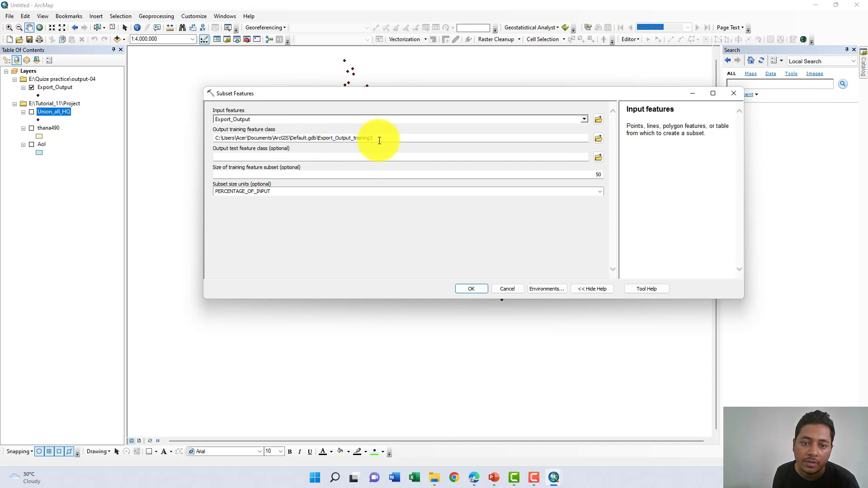
# Shorten the output training feature class name to training3, keeping it in Default.gdb
pyautogui.click(353, 139)
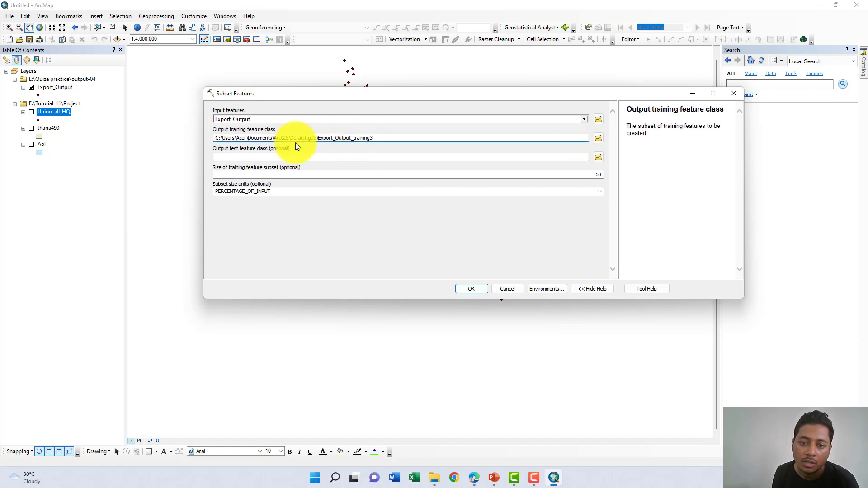
pyautogui.press('BackSpace')
pyautogui.press('BackSpace')
pyautogui.press('BackSpace')
pyautogui.press('BackSpace')
pyautogui.press('BackSpace')
pyautogui.press('BackSpace')
pyautogui.press('BackSpace')
pyautogui.press('BackSpace')
pyautogui.press('BackSpace')
pyautogui.press('BackSpace')
pyautogui.press('BackSpace')
pyautogui.press('BackSpace')
pyautogui.press('BackSpace')
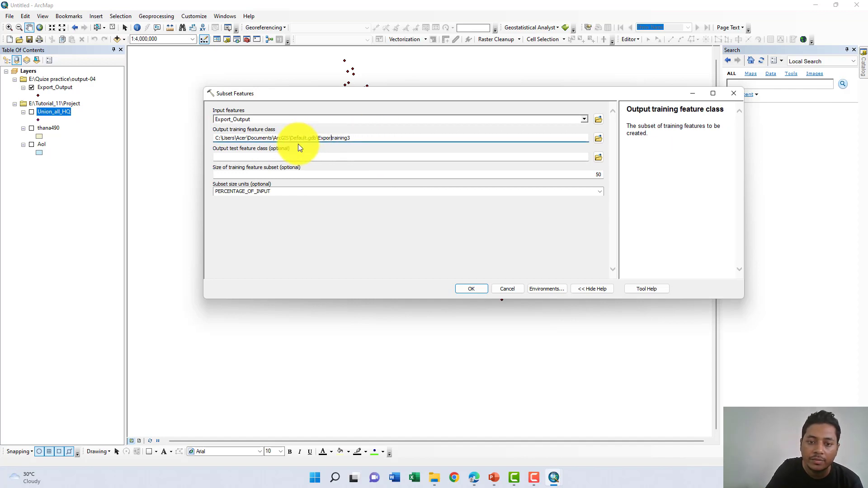
pyautogui.press('BackSpace')
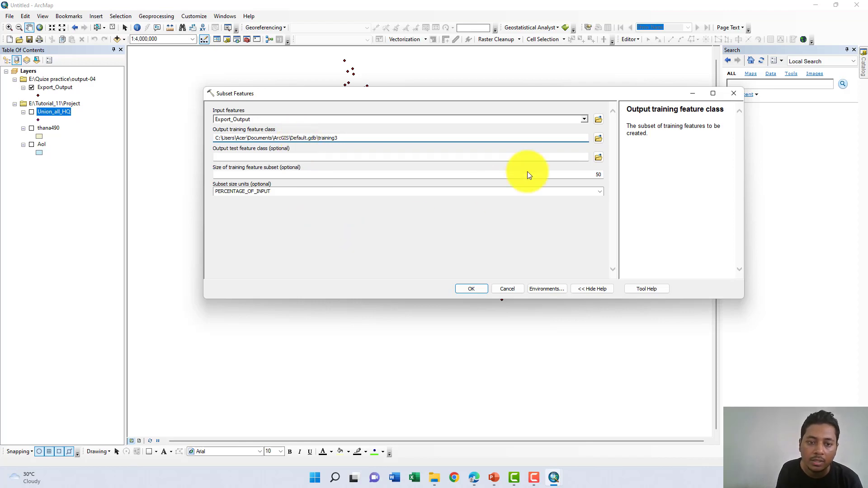
# Set the output test feature class to E:\Quize practice\output_02\test3.shp
pyautogui.click(232, 156)
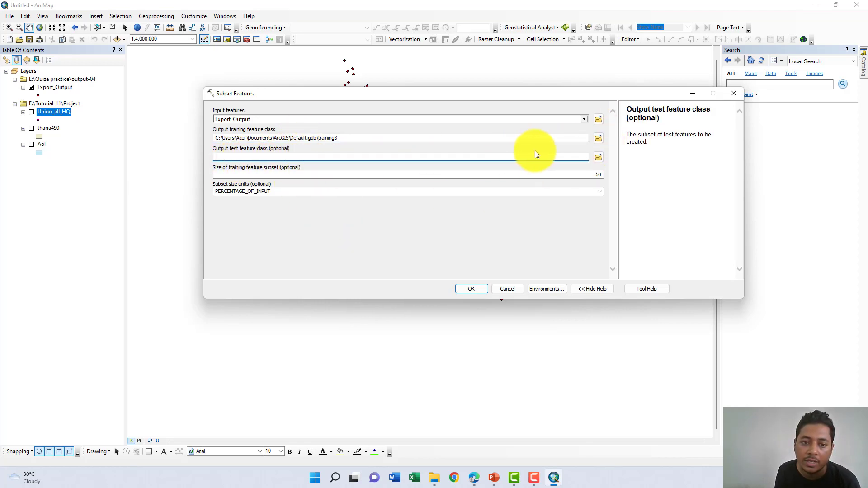
pyautogui.click(598, 158)
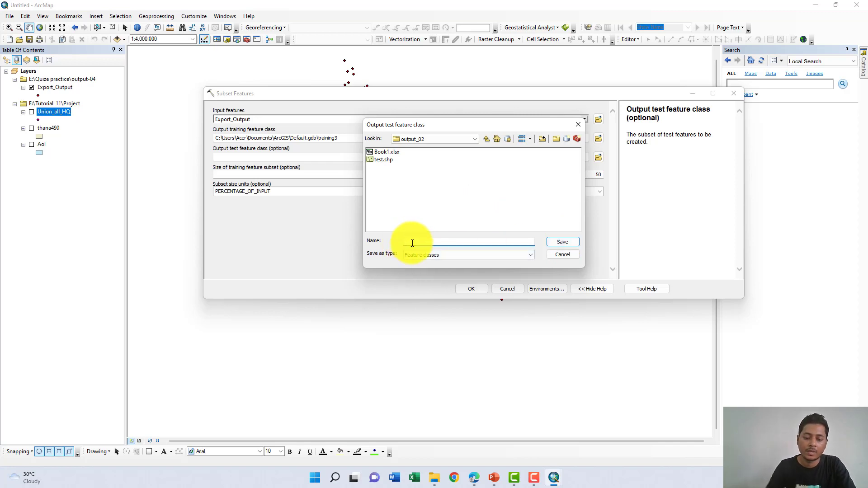
pyautogui.write('test')
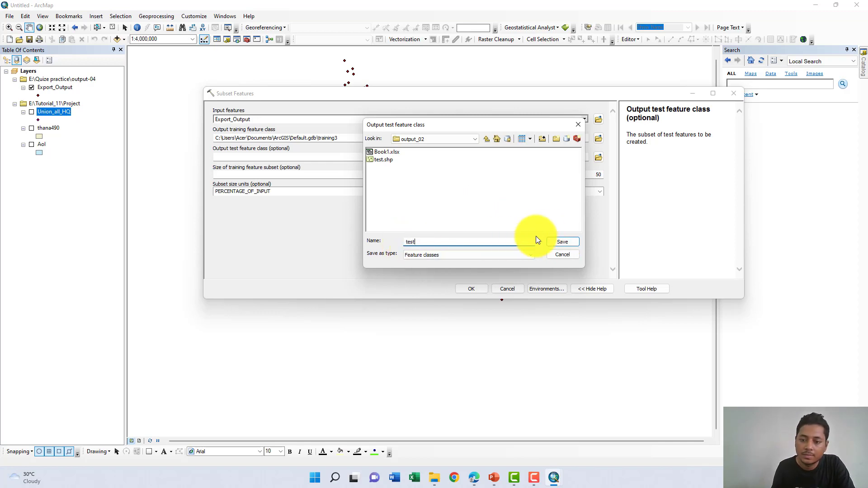
pyautogui.click(562, 243)
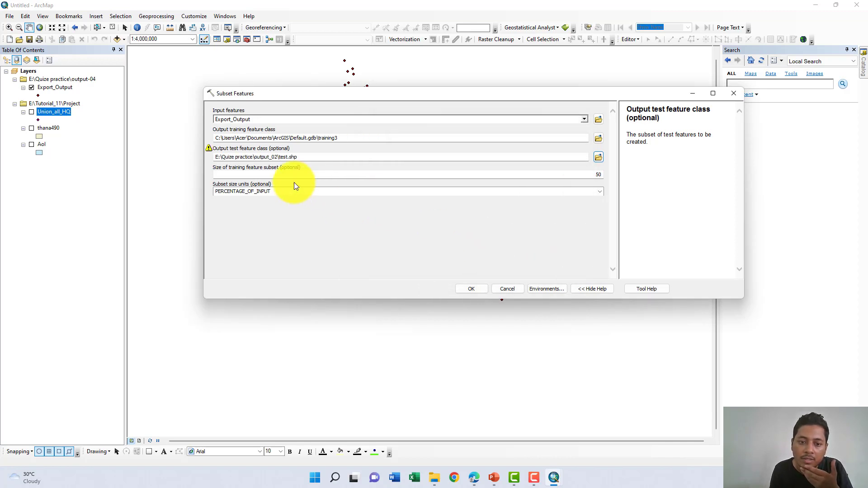
pyautogui.click(289, 157)
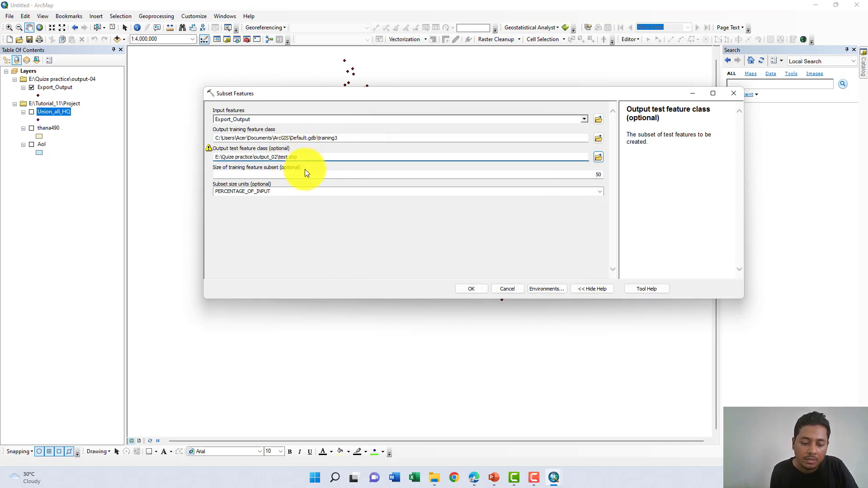
pyautogui.write('3')
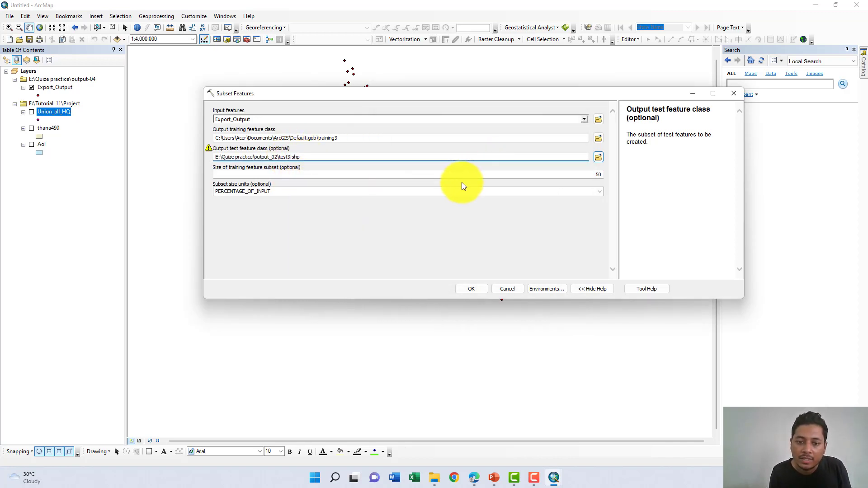
# Set the training subset size to 80 with PERCENTAGE_OF_INPUT units, then run Subset Features and close its completion dialog
pyautogui.click(470, 174)
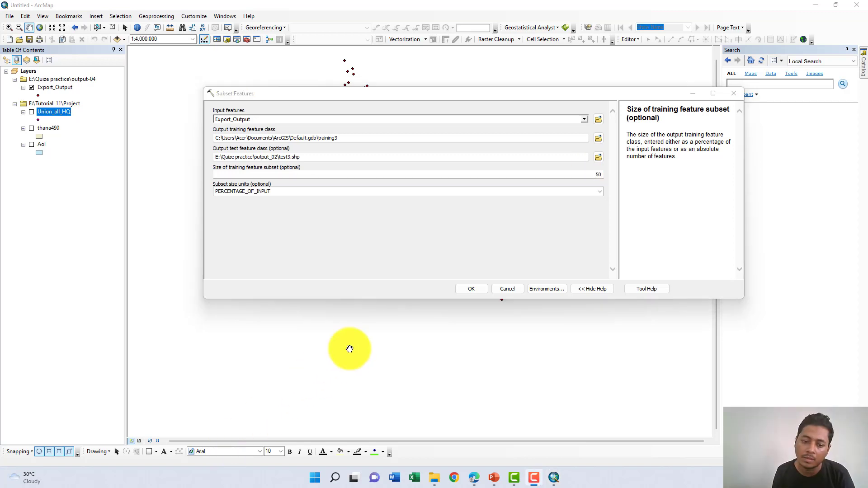
pyautogui.click(588, 174)
pyautogui.moveTo(588, 175); pyautogui.dragTo(614, 176)
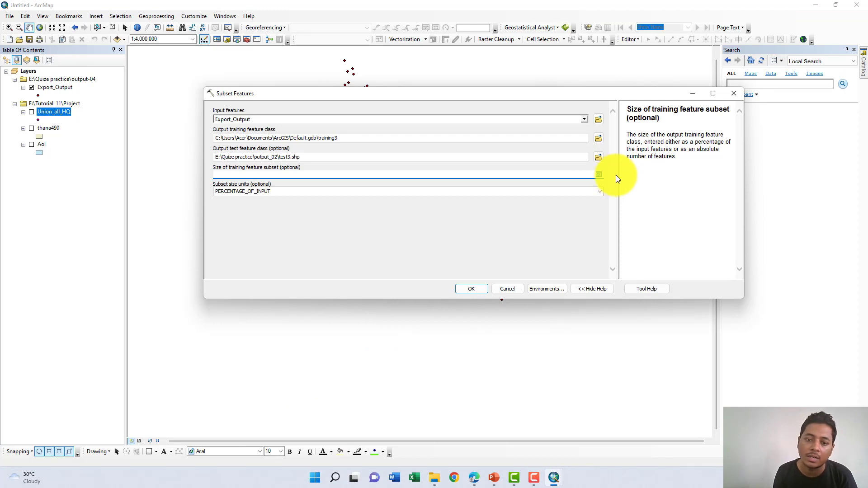
pyautogui.write('80')
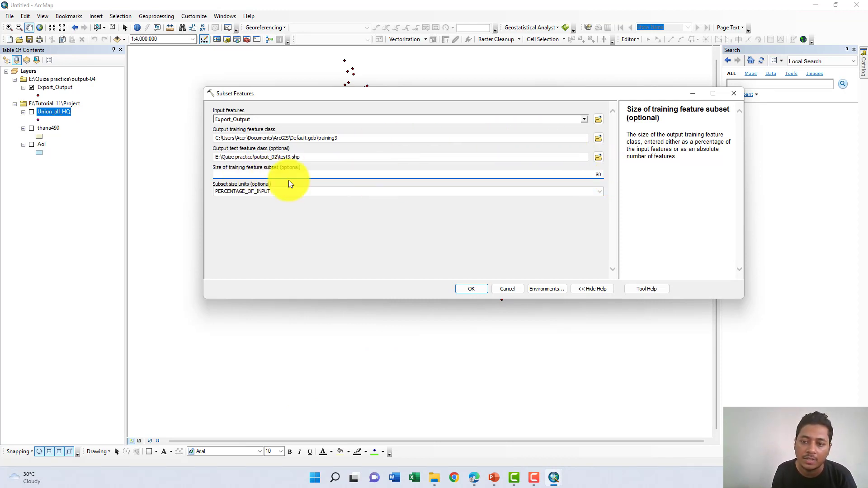
pyautogui.click(599, 193)
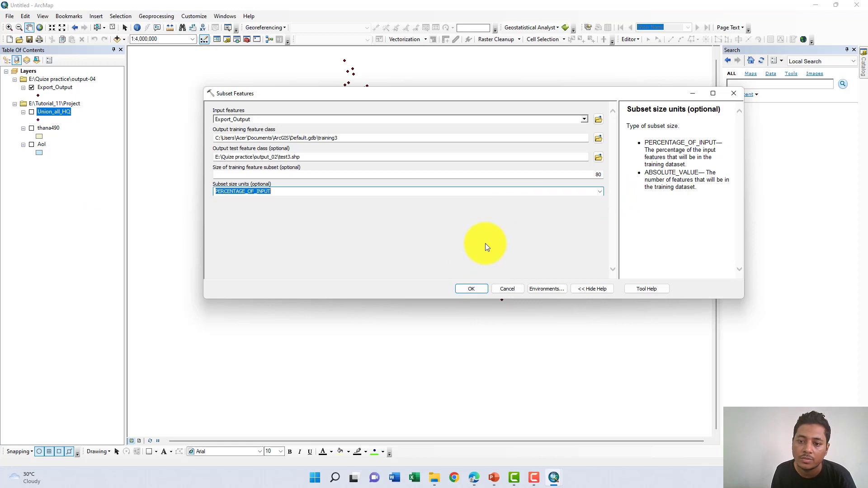
pyautogui.click(541, 288)
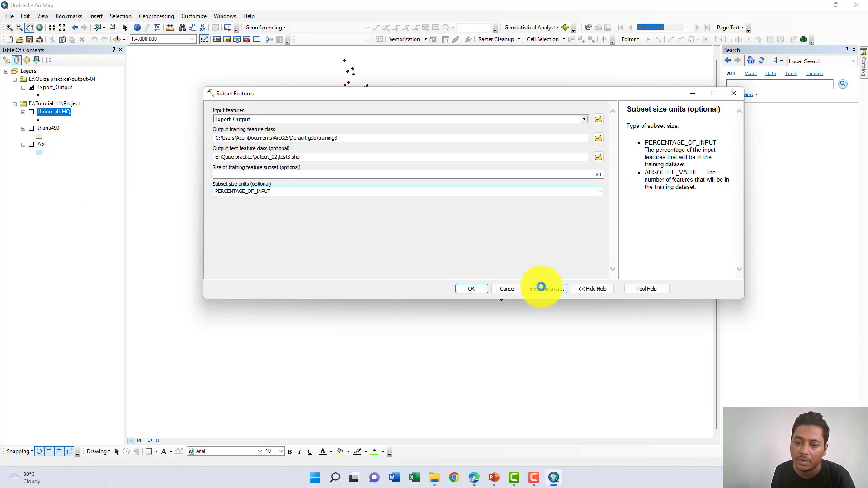
pyautogui.click(511, 290)
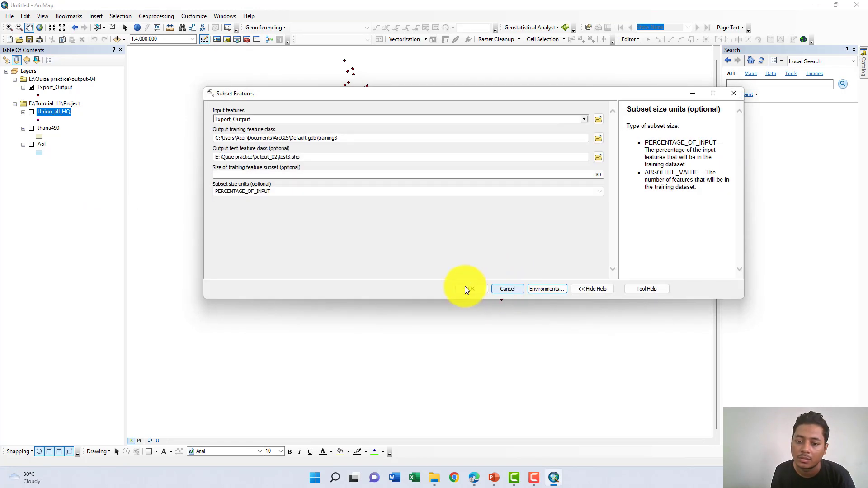
pyautogui.click(468, 289)
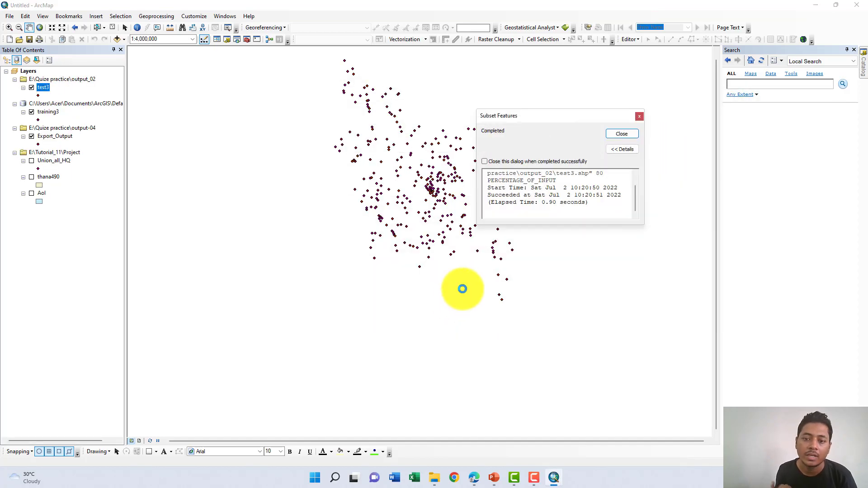
pyautogui.click(622, 133)
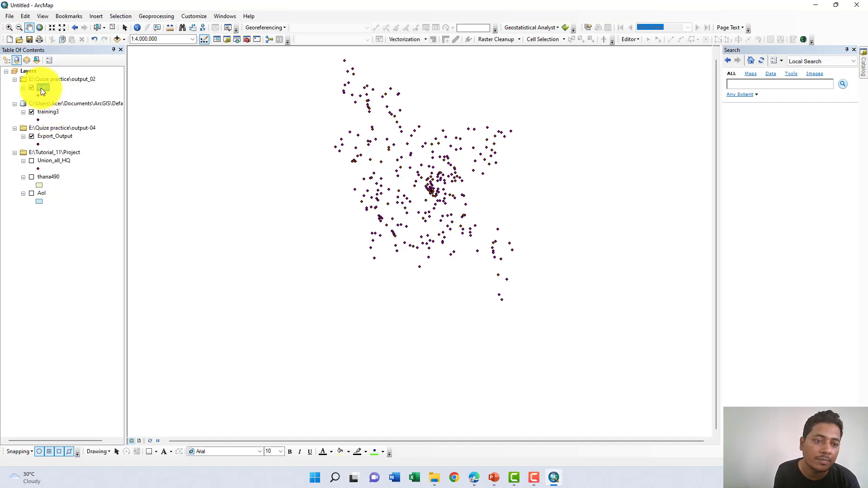
# Change the training3 layer's symbol to the green Circle 2 marker at size 12
pyautogui.click(37, 120)
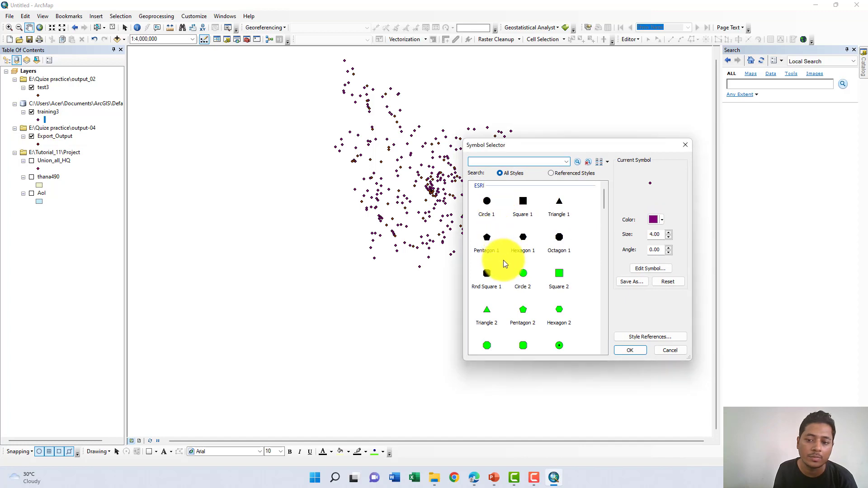
pyautogui.click(529, 278)
pyautogui.click(668, 231)
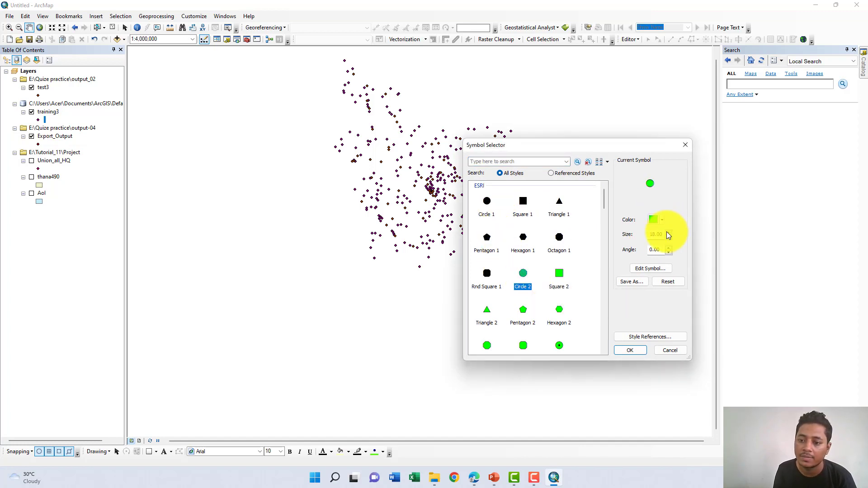
pyautogui.click(667, 231)
pyautogui.click(666, 232)
pyautogui.click(666, 232)
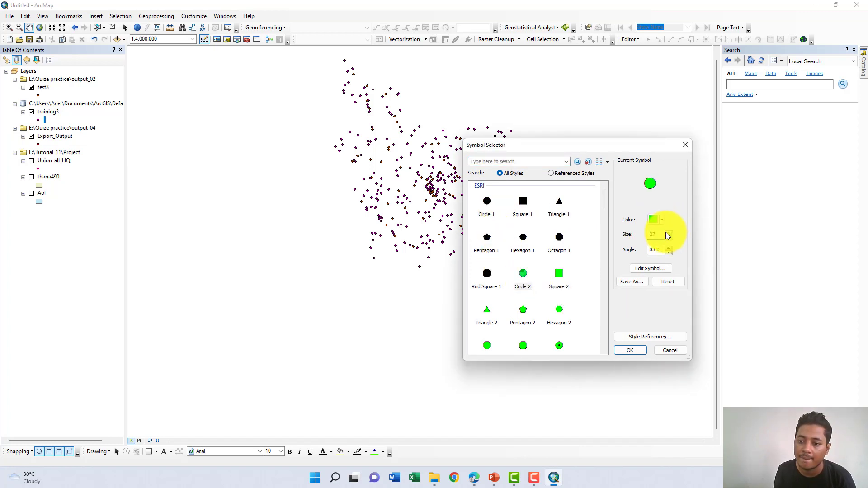
pyautogui.click(668, 232)
pyautogui.write('12')
pyautogui.click(625, 354)
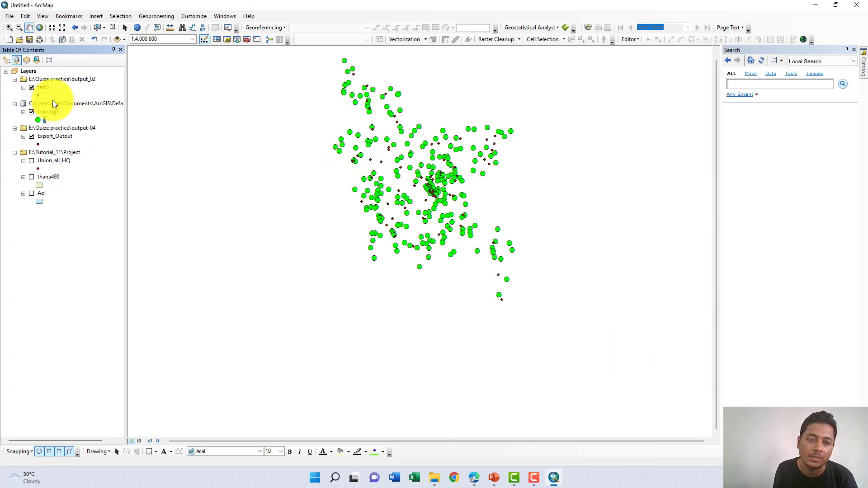
# Change the test3 layer's symbol to the Circle 2 marker and colour it red
pyautogui.doubleClick(39, 95)
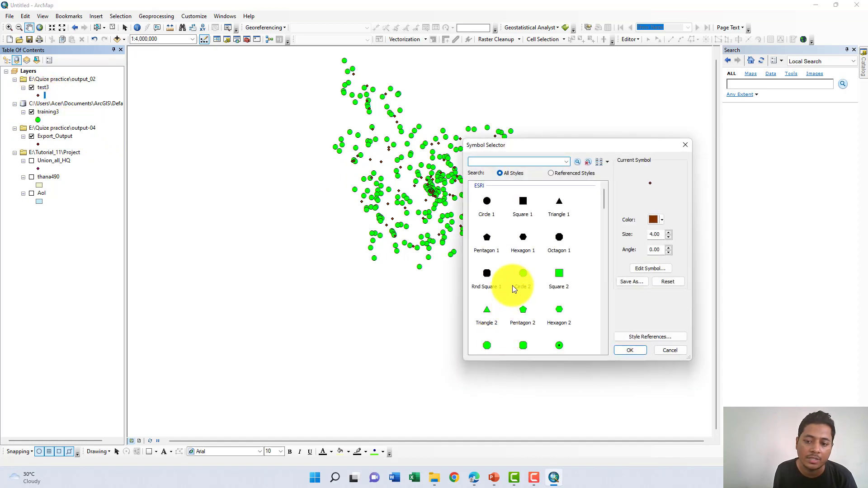
pyautogui.click(513, 287)
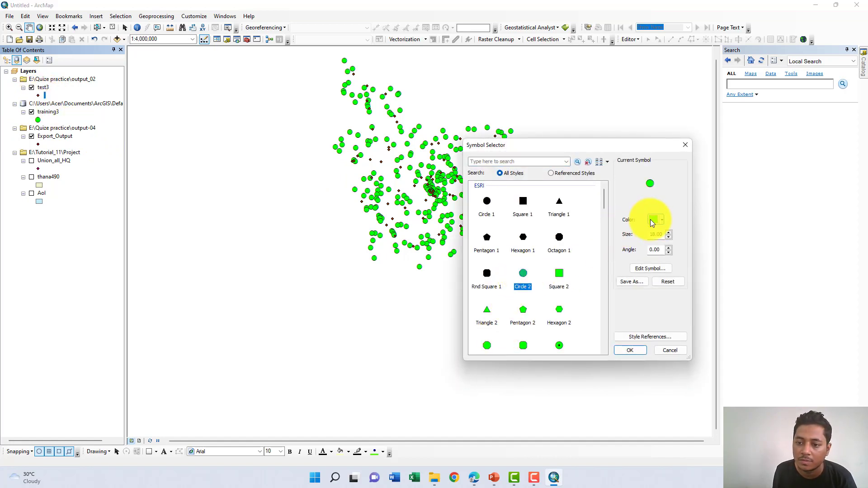
pyautogui.click(653, 220)
pyautogui.click(577, 260)
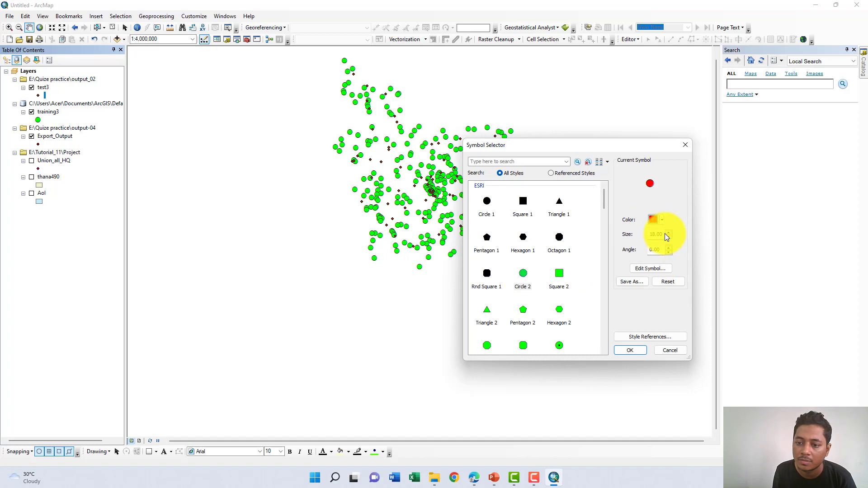
pyautogui.click(630, 351)
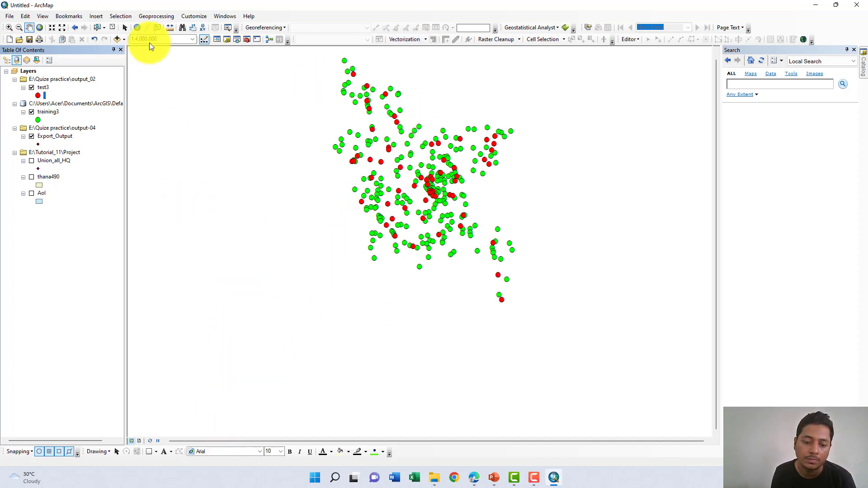
# Search the geoprocessing tools for IDW and open the IDW (3D Analyst) tool
pyautogui.click(161, 15)
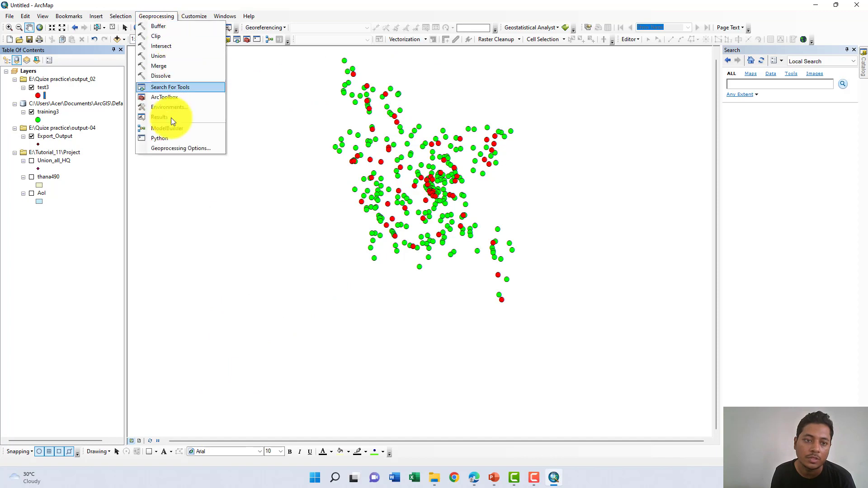
pyautogui.click(171, 88)
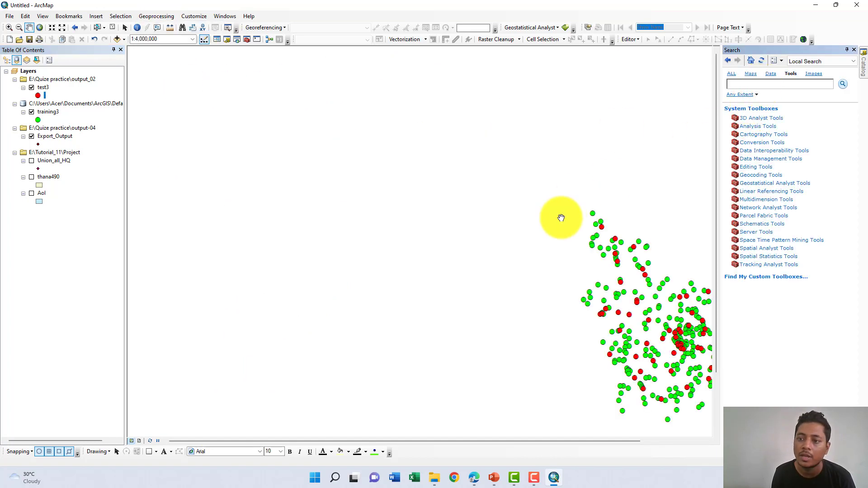
pyautogui.moveTo(569, 216); pyautogui.dragTo(383, 158)
pyautogui.moveTo(656, 173); pyautogui.dragTo(626, 171)
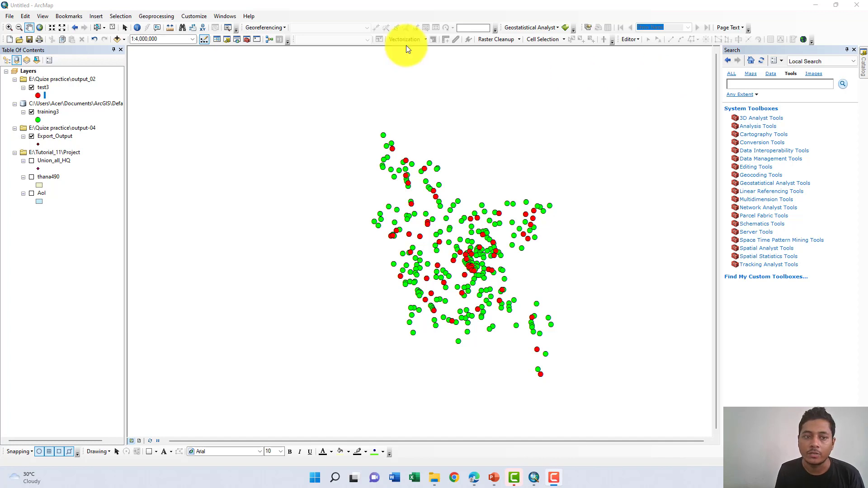
pyautogui.click(165, 17)
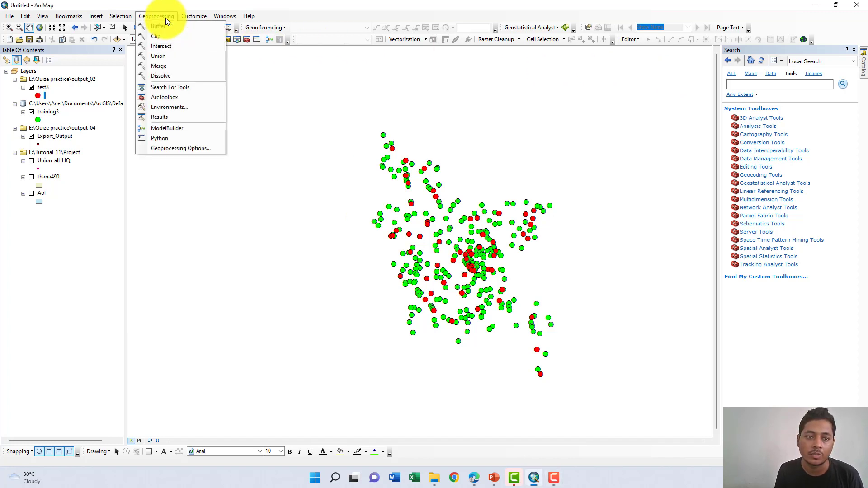
pyautogui.click(178, 87)
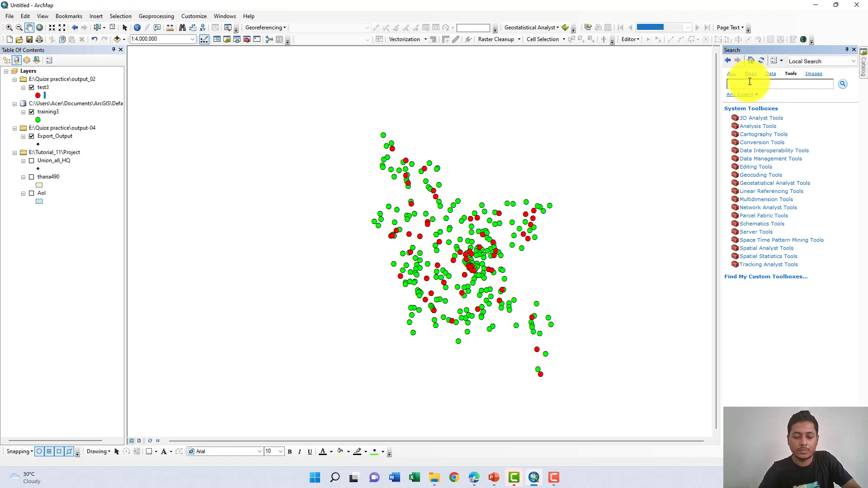
pyautogui.write('IDw')
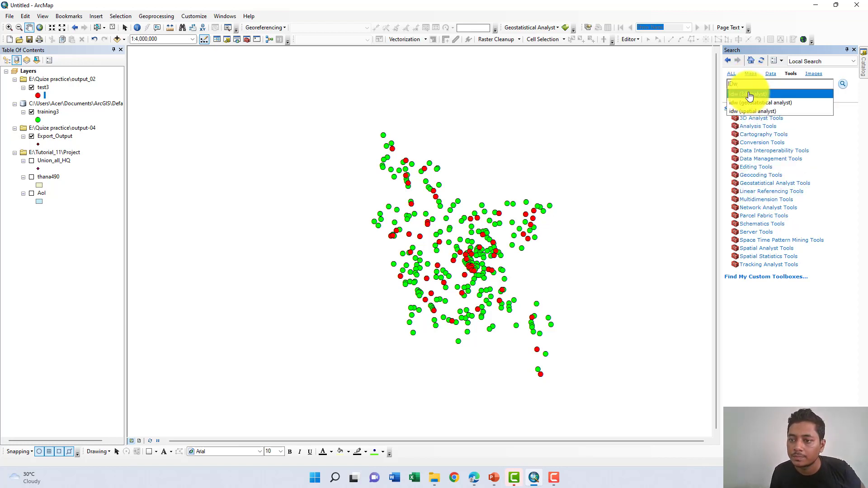
pyautogui.click(749, 94)
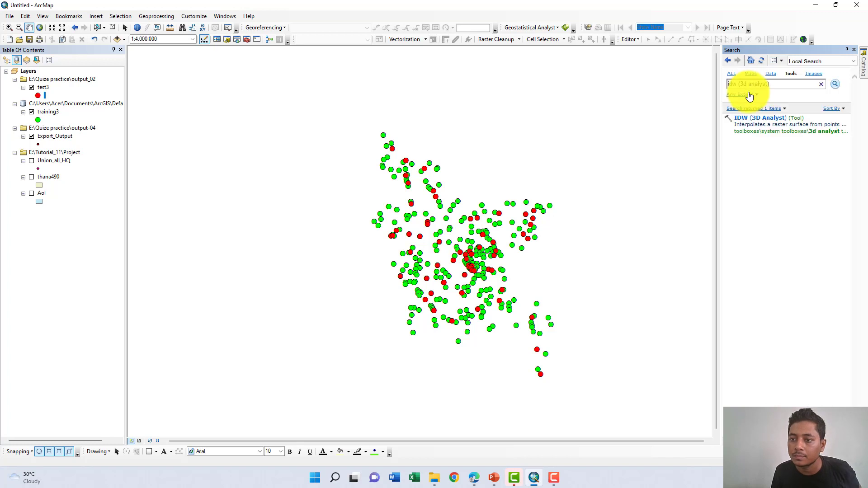
pyautogui.click(753, 118)
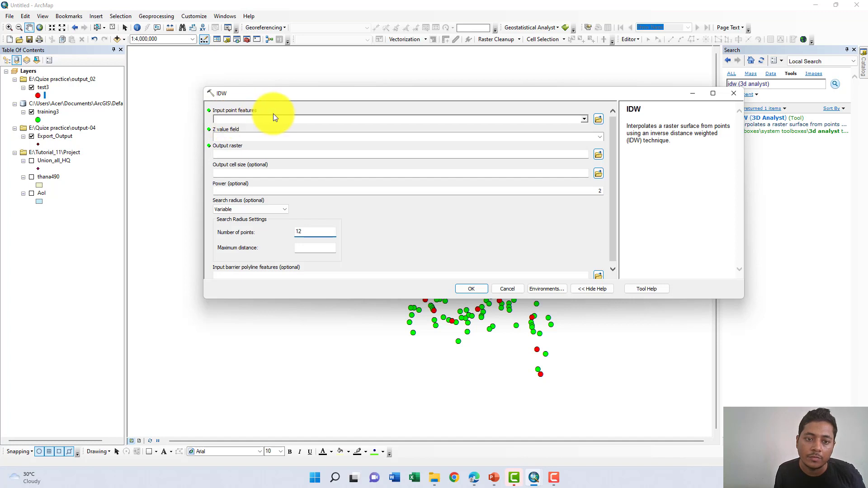
# Set the IDW input point features to training3 and the Z value field to Mn_mg_l
pyautogui.click(584, 119)
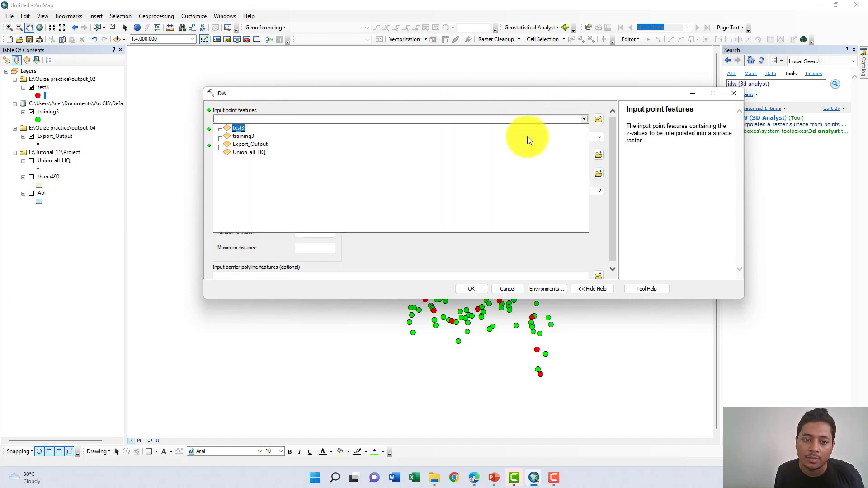
pyautogui.click(311, 136)
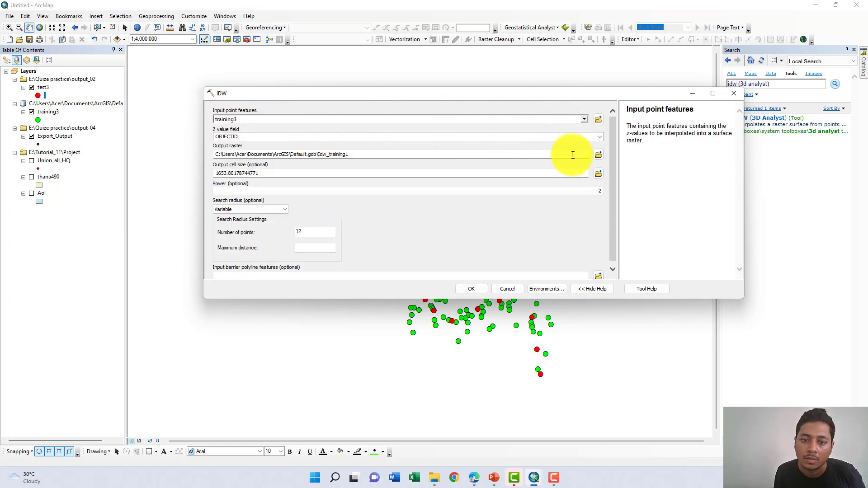
pyautogui.click(596, 135)
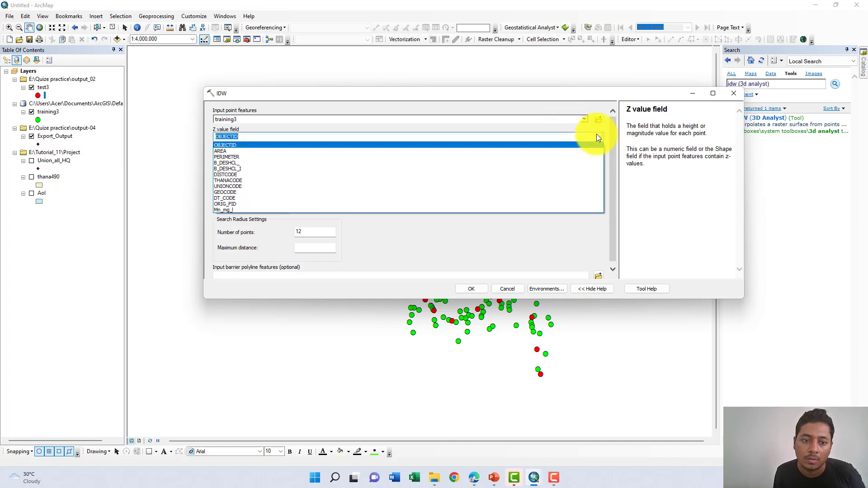
pyautogui.click(519, 211)
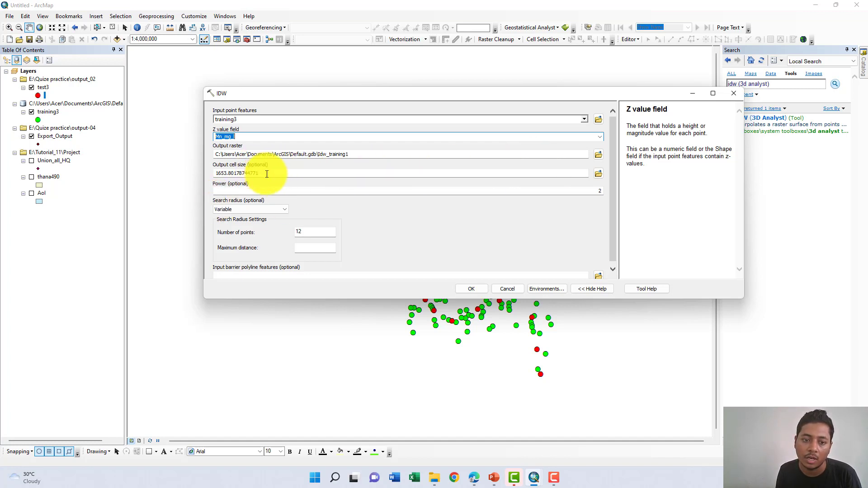
# Set the IDW output cell size to 50 and name the output raster MG_IDW in Default.gdb
pyautogui.moveTo(266, 173); pyautogui.dragTo(165, 185)
pyautogui.write('50')
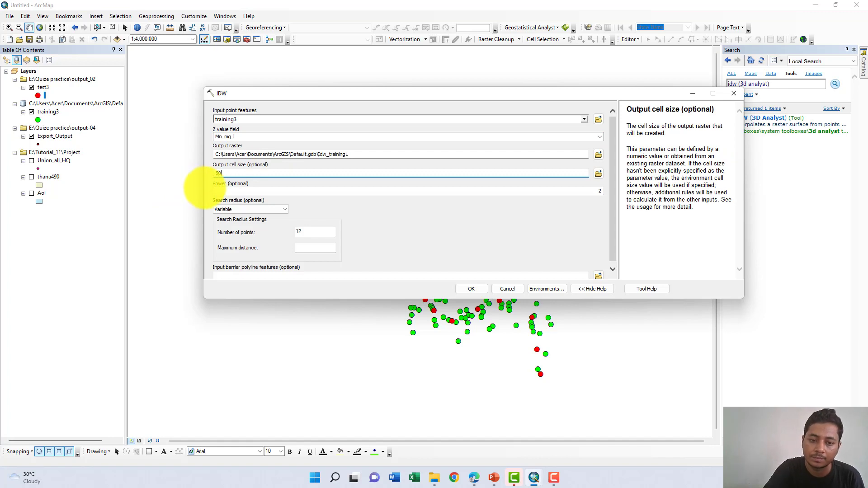
pyautogui.doubleClick(360, 154)
pyautogui.click(414, 212)
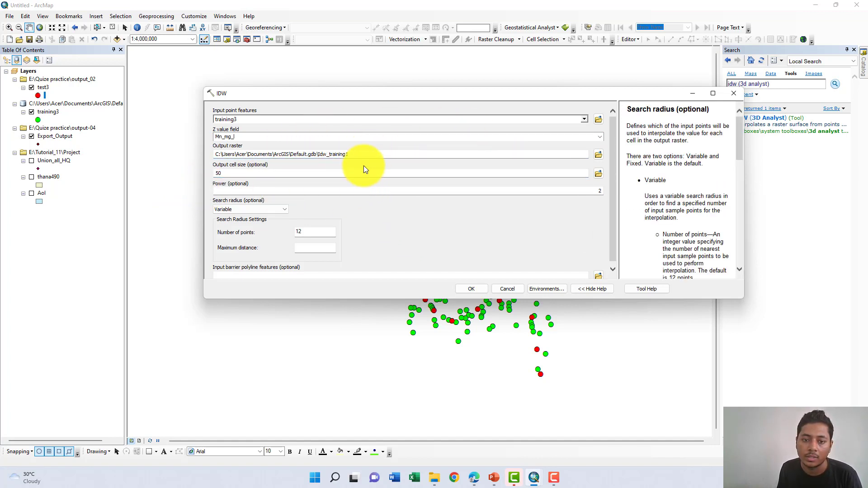
pyautogui.moveTo(360, 154); pyautogui.dragTo(318, 155)
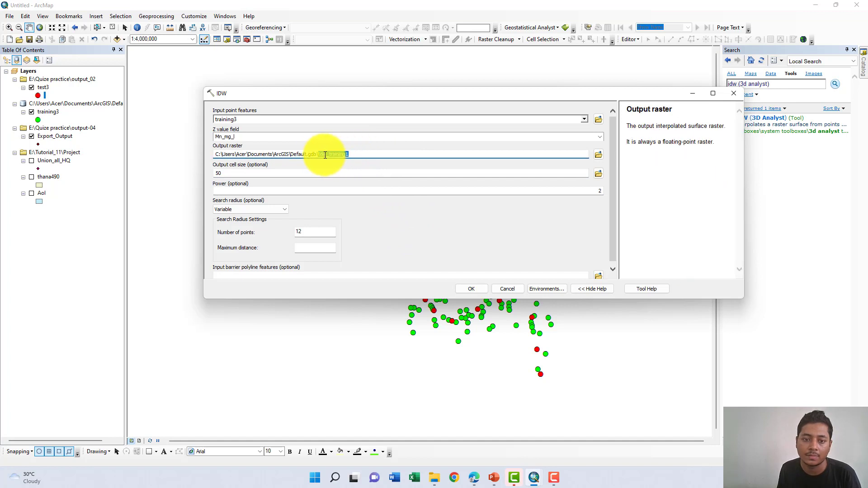
pyautogui.write('MG')
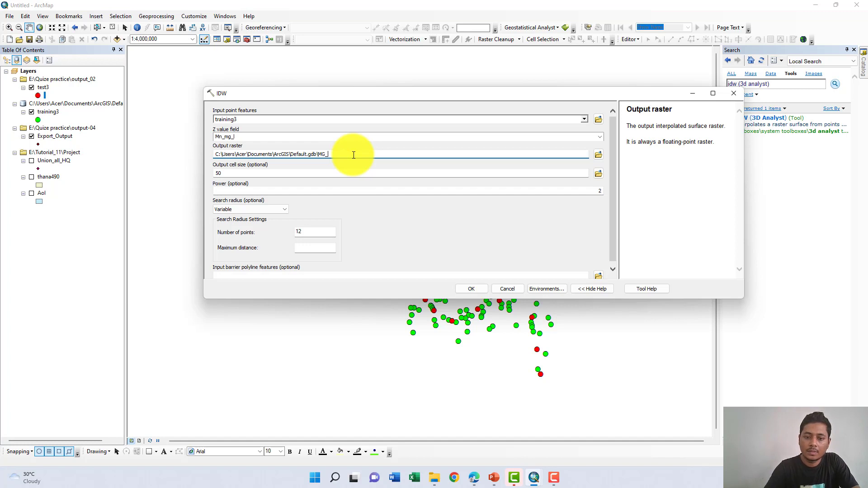
pyautogui.write('_ID')
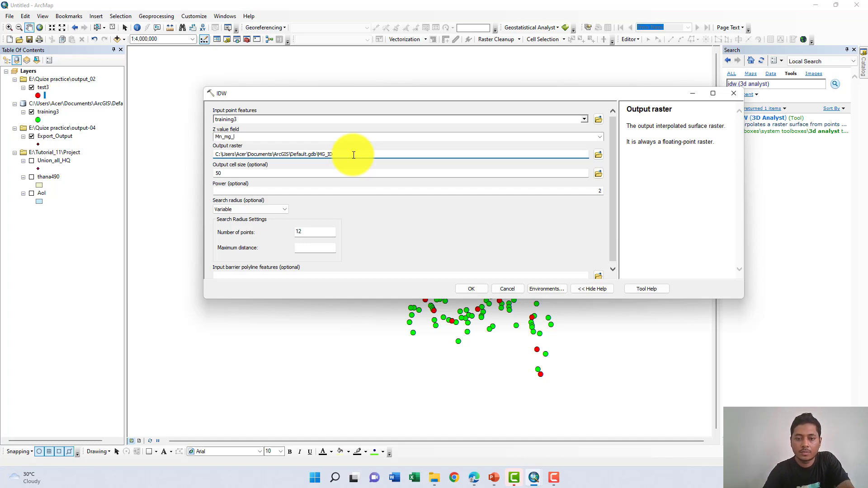
pyautogui.write('W')
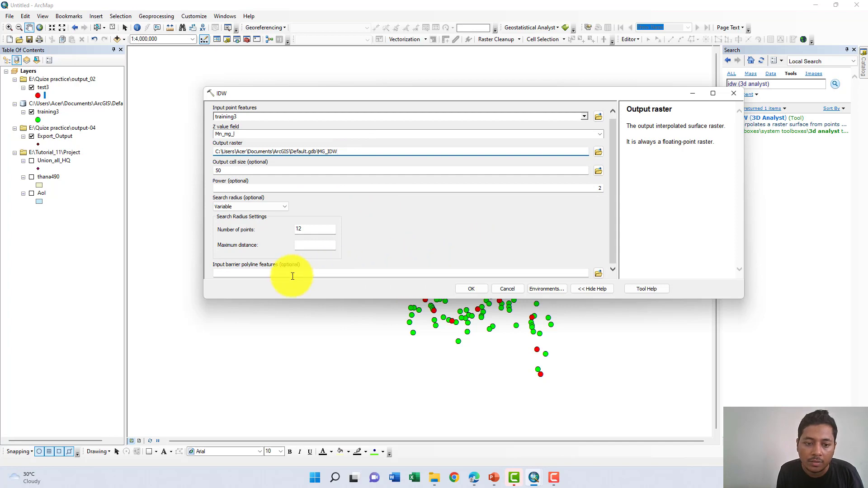
# Set the processing extent in the IDW environment settings to Same as layer AoI, leaving the snap raster empty
pyautogui.click(538, 289)
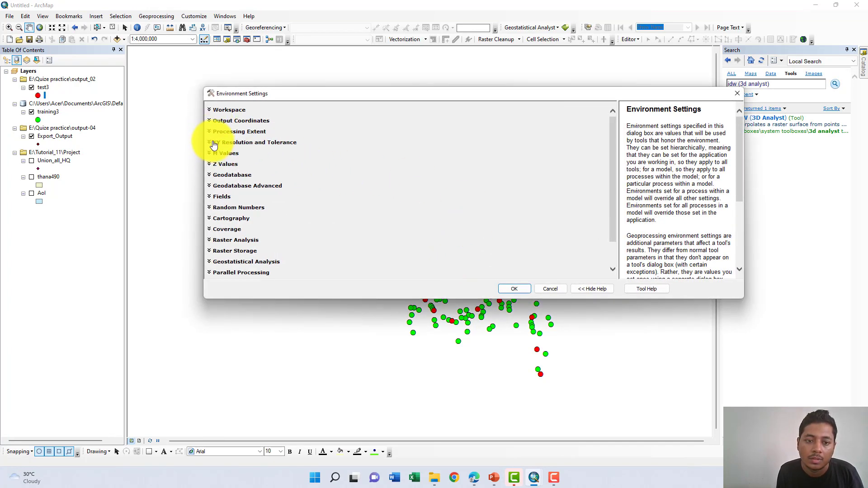
pyautogui.click(210, 132)
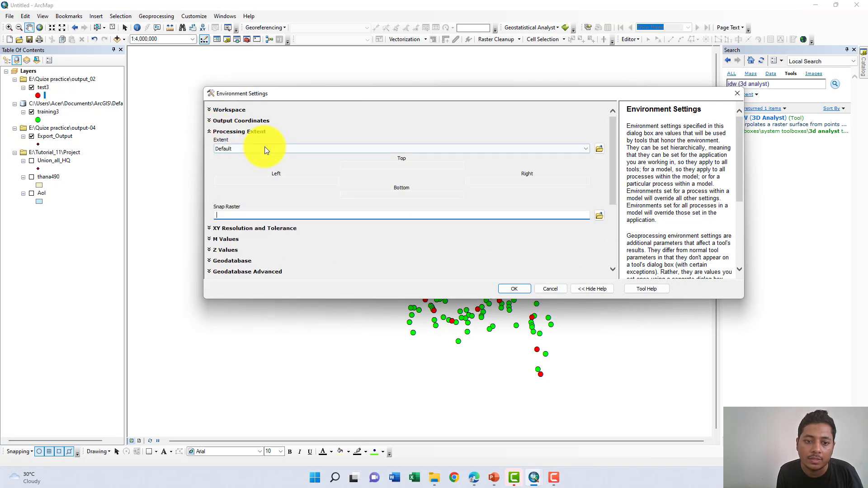
pyautogui.click(264, 149)
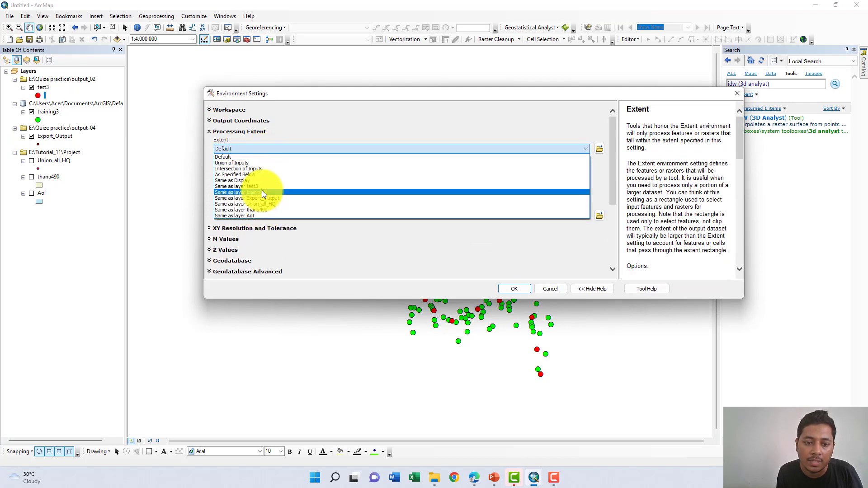
pyautogui.click(262, 216)
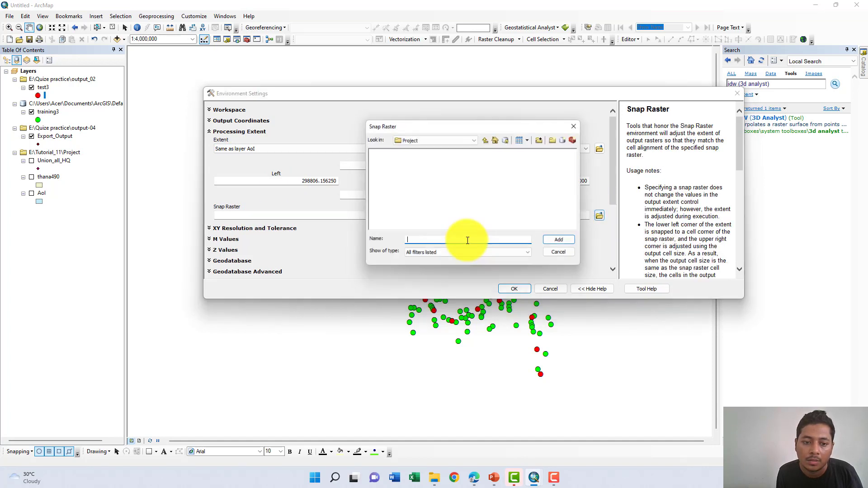
pyautogui.click(598, 216)
pyautogui.press('Escape')
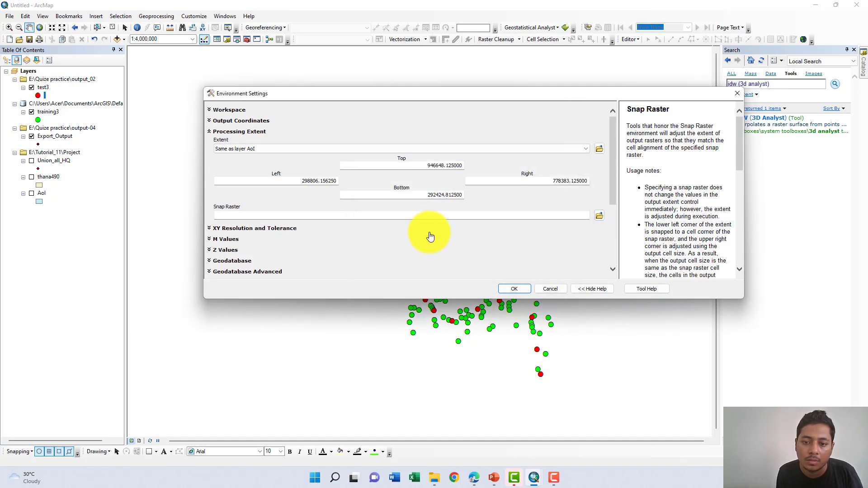
# Set the raster analysis mask to the AoI layer, then run IDW and close its completion dialog
pyautogui.scroll(-5, 430, 233)
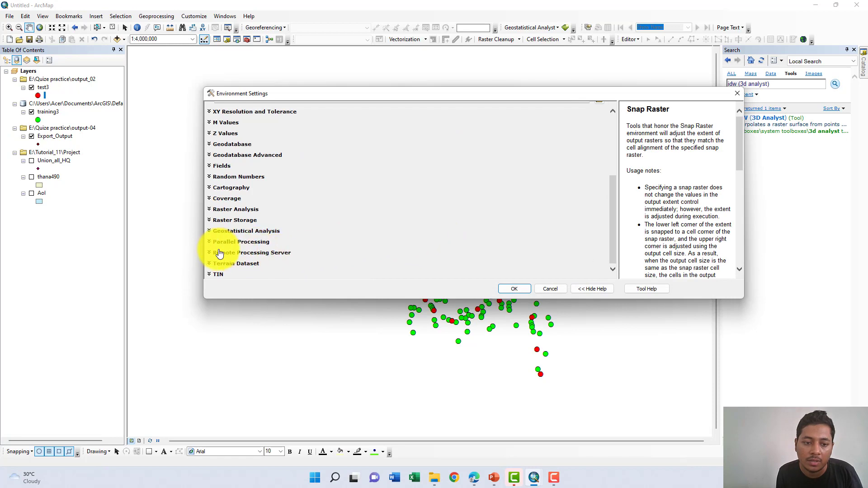
pyautogui.click(226, 210)
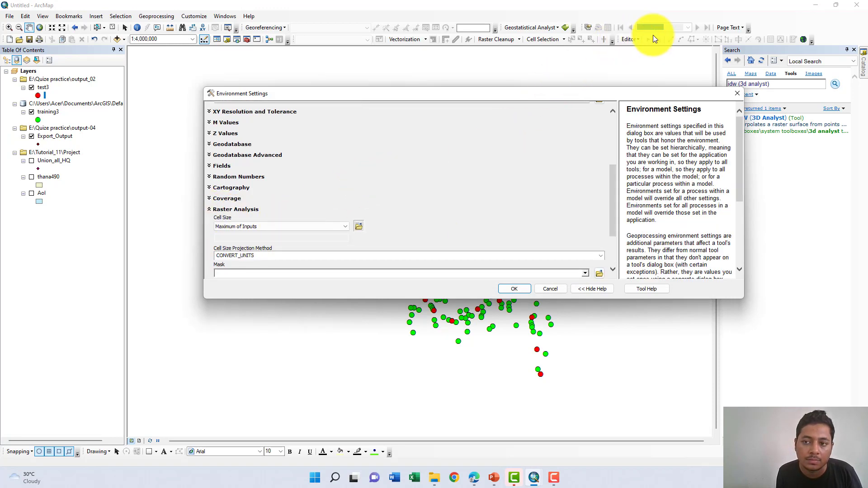
pyautogui.scroll(-1, 572, 244)
pyautogui.click(586, 248)
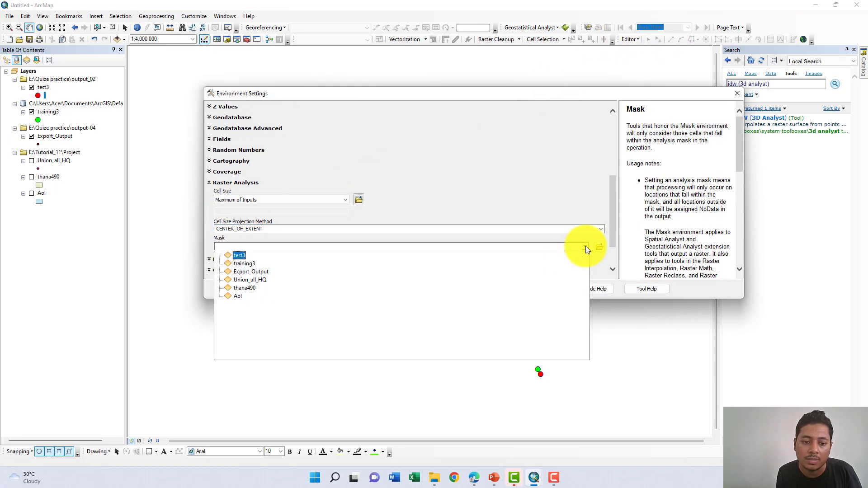
pyautogui.click(237, 296)
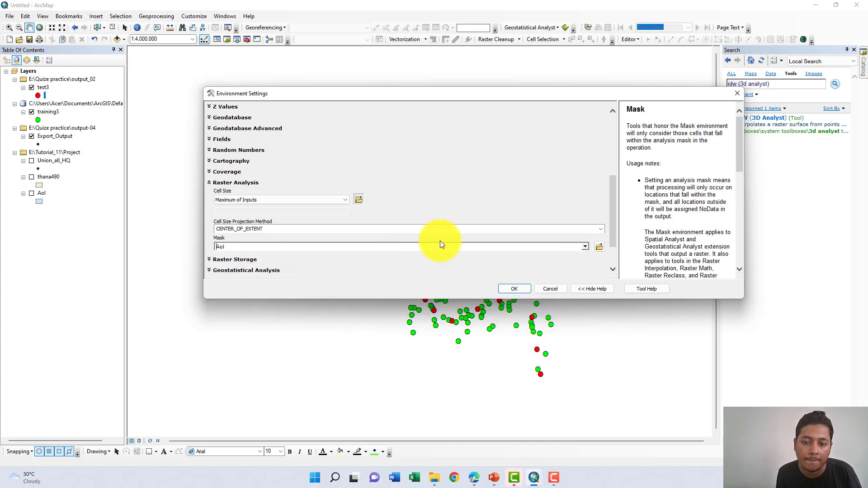
pyautogui.click(513, 288)
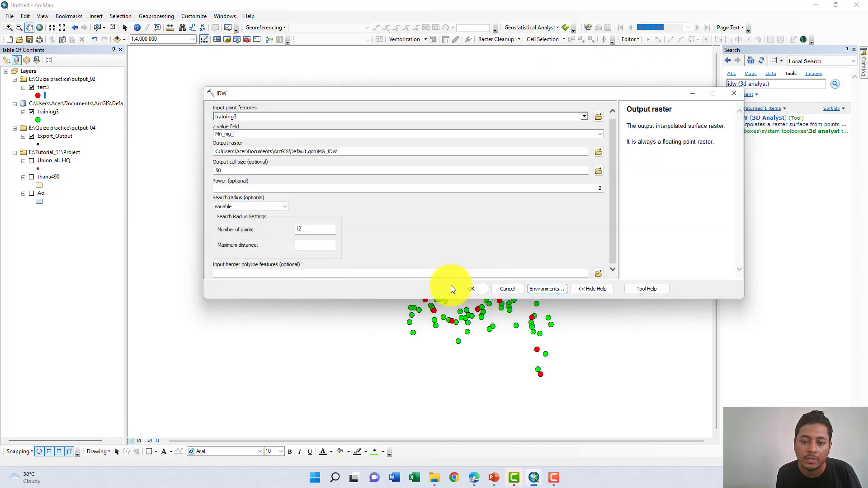
pyautogui.click(464, 288)
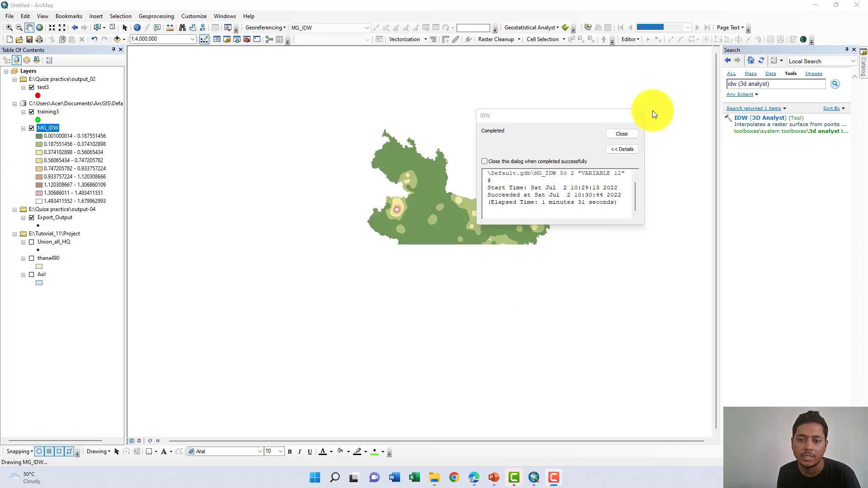
pyautogui.click(618, 134)
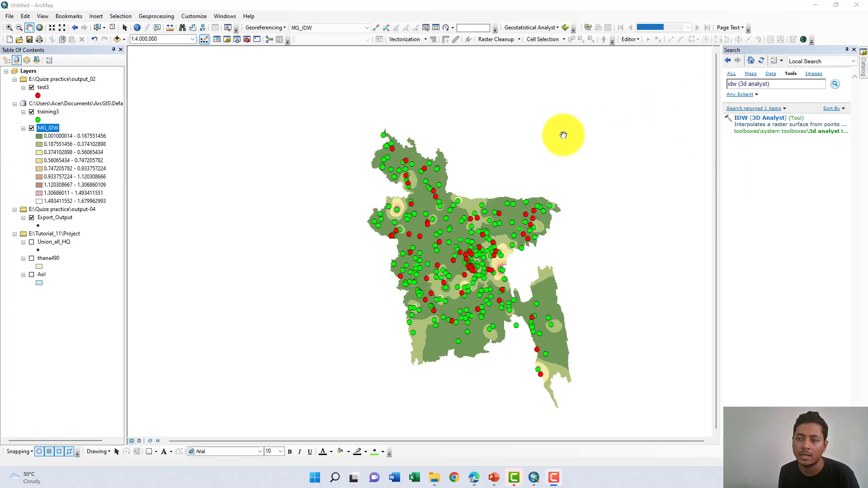
# Search the tools for natural neighbor and open the Natural Neighbor (3D Analyst) tool
pyautogui.click(777, 85)
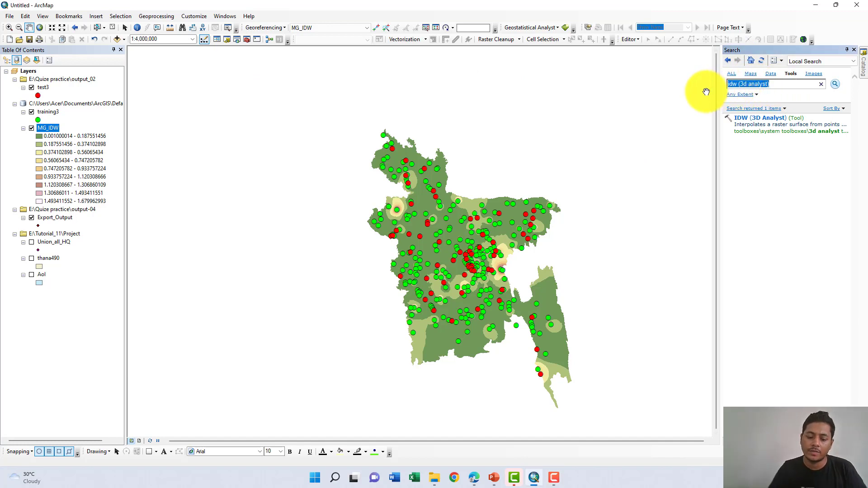
pyautogui.write('natur')
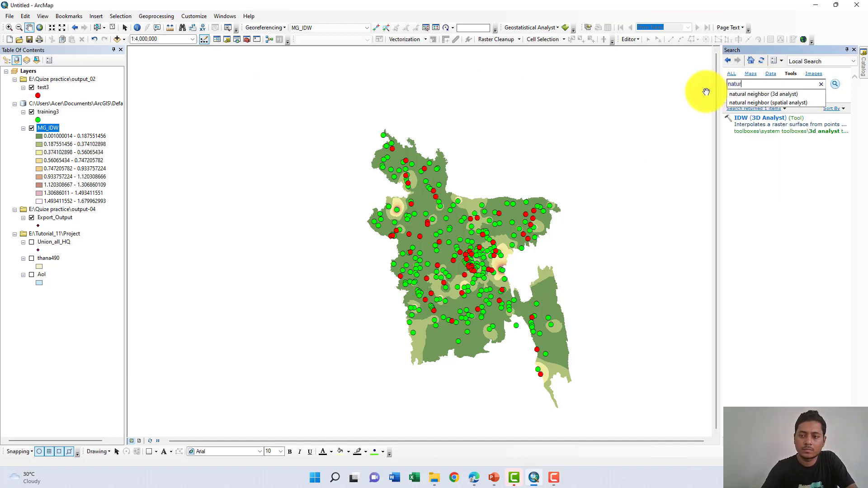
pyautogui.write('al')
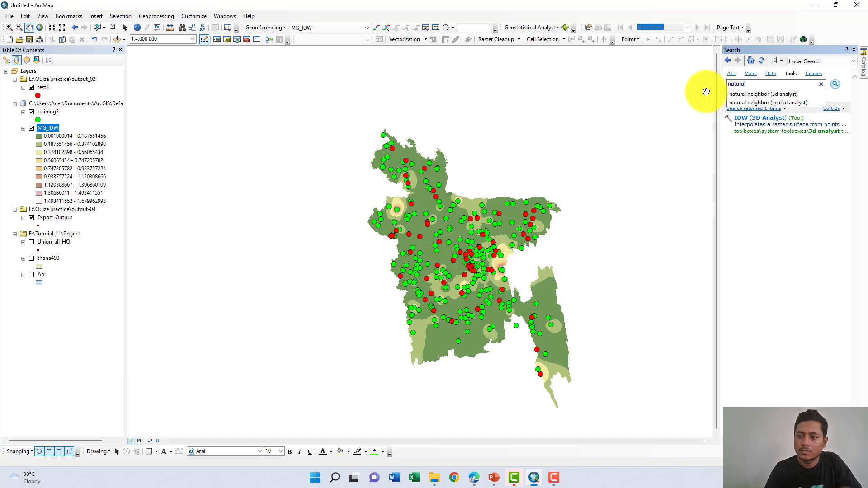
pyautogui.click(764, 93)
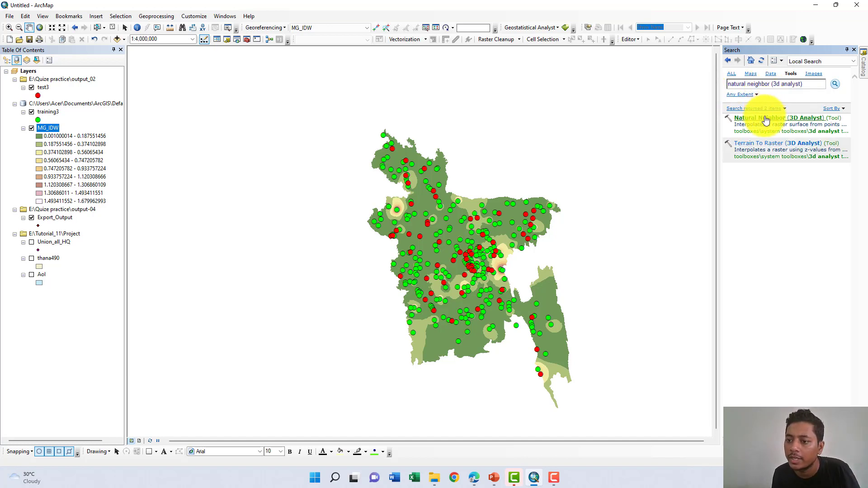
pyautogui.click(762, 119)
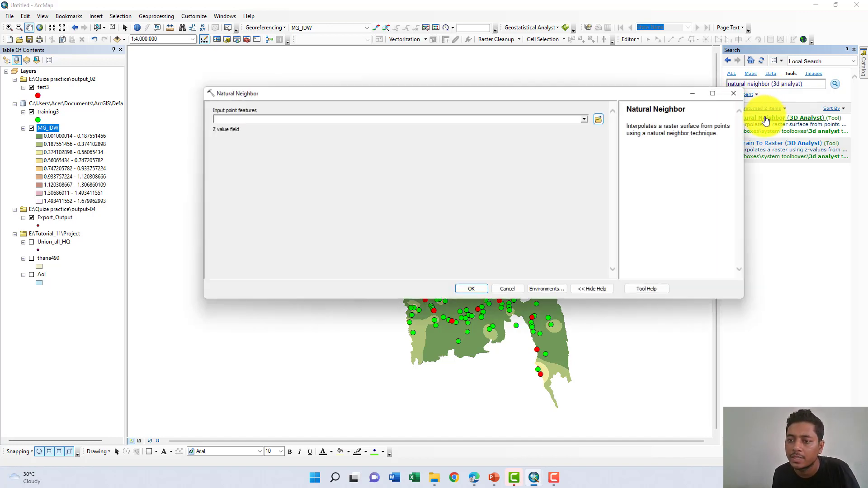
# Use training3 as the Natural Neighbor input point features and try to choose Mn_mg_l as the Z value field
pyautogui.click(584, 119)
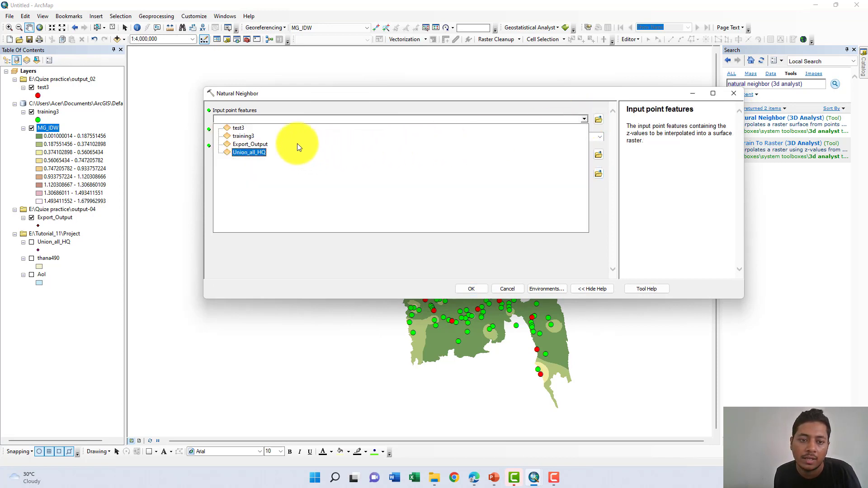
pyautogui.click(280, 136)
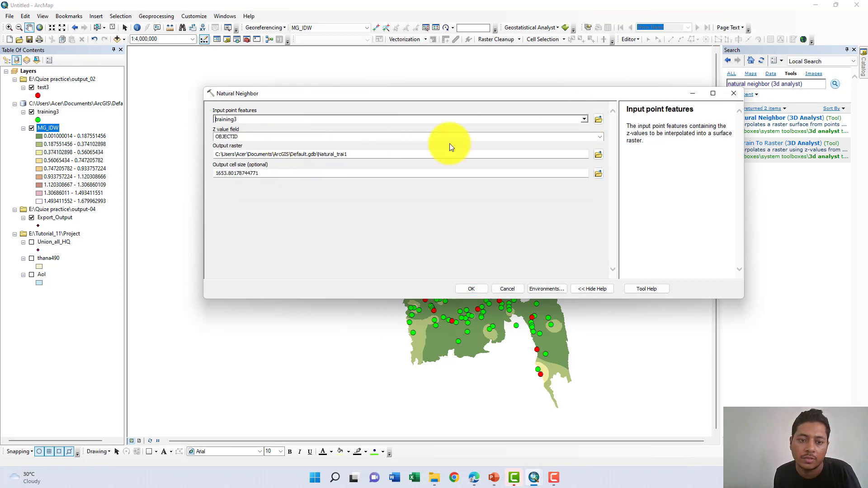
pyautogui.click(599, 136)
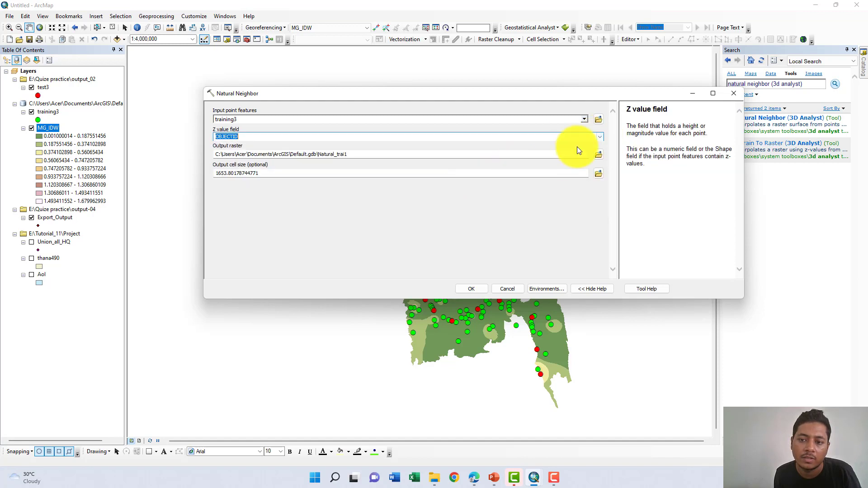
pyautogui.click(601, 136)
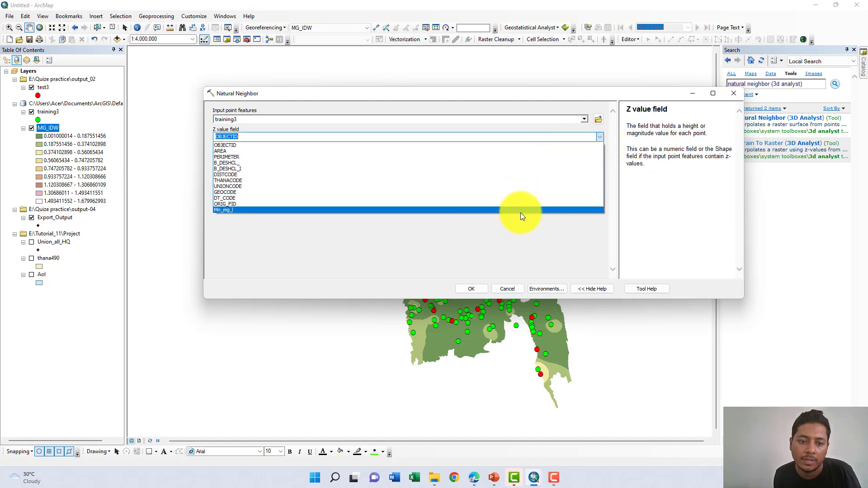
pyautogui.click(481, 218)
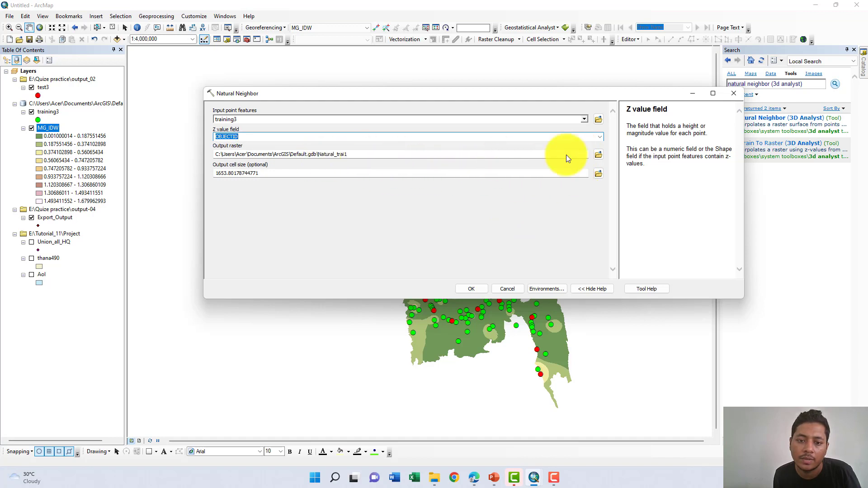
# Name the Natural Neighbor output raster mg_NN in Default.gdb and set the output cell size to 50
pyautogui.click(599, 154)
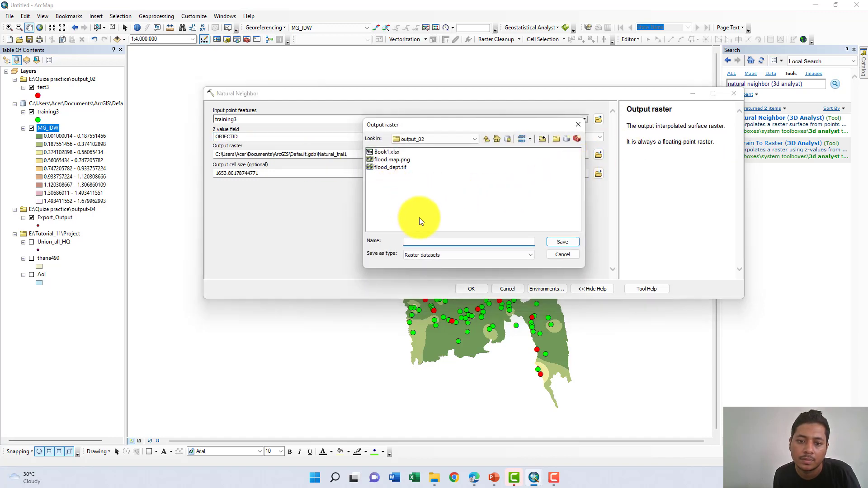
pyautogui.write('NN')
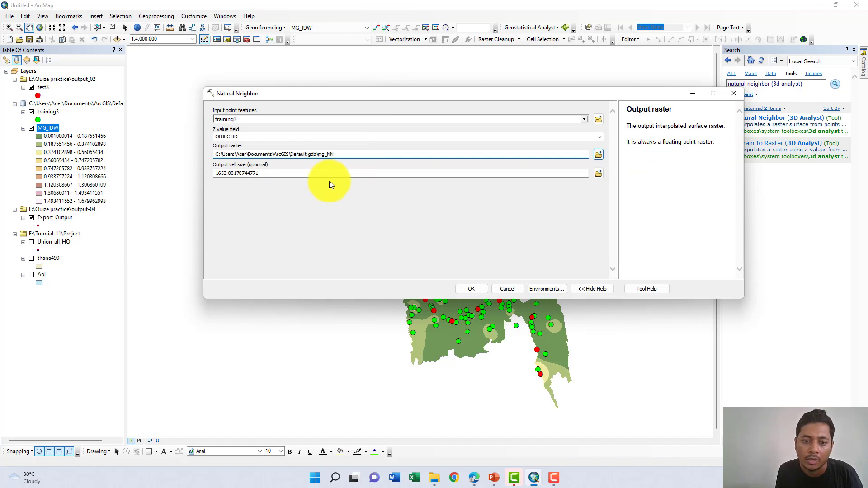
pyautogui.doubleClick(261, 173)
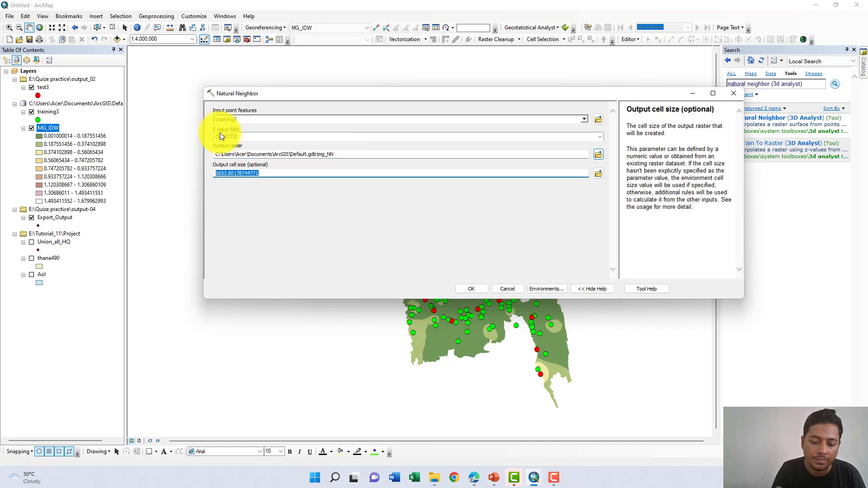
pyautogui.write('50')
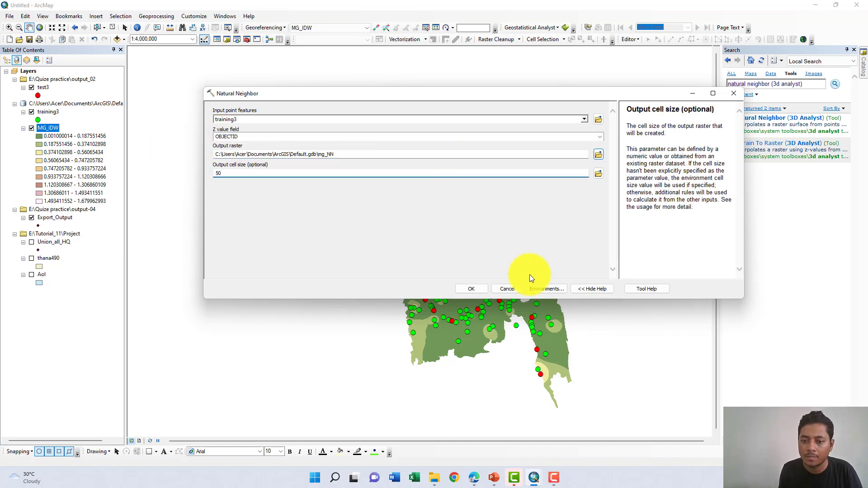
# Set the processing extent in the Natural Neighbor environment settings to Same as layer AoI
pyautogui.click(544, 289)
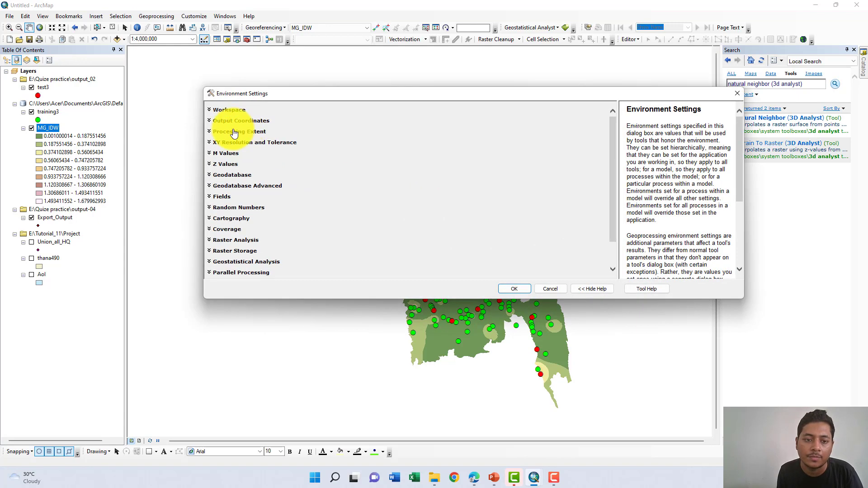
pyautogui.click(233, 132)
pyautogui.click(251, 148)
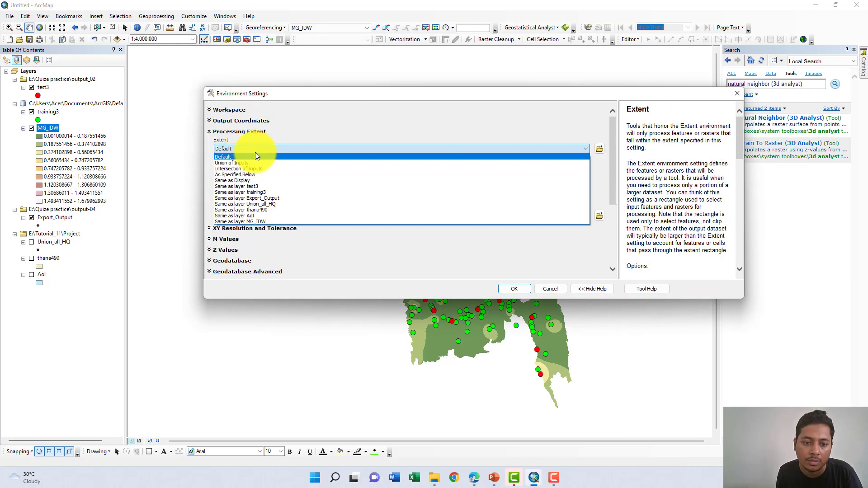
pyautogui.click(265, 216)
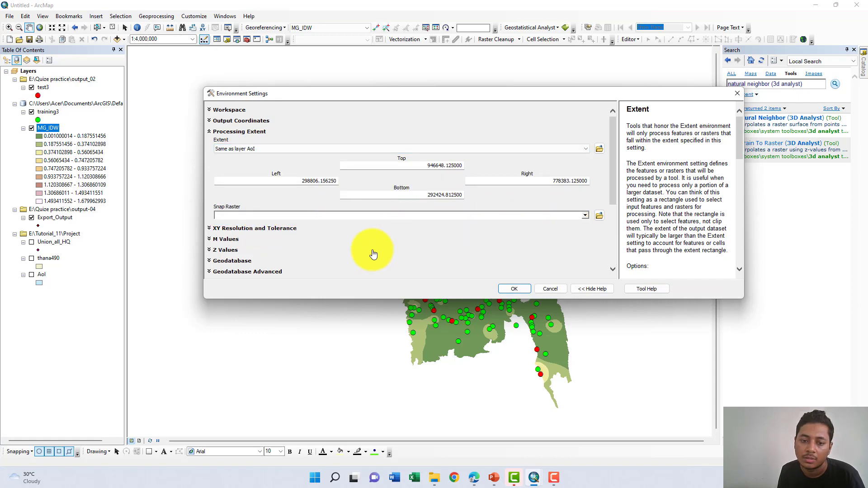
# Set the raster analysis mask to MG_IDW, accept the environment settings and run Natural Neighbor
pyautogui.scroll(-5, 368, 252)
pyautogui.scroll(-1, 220, 242)
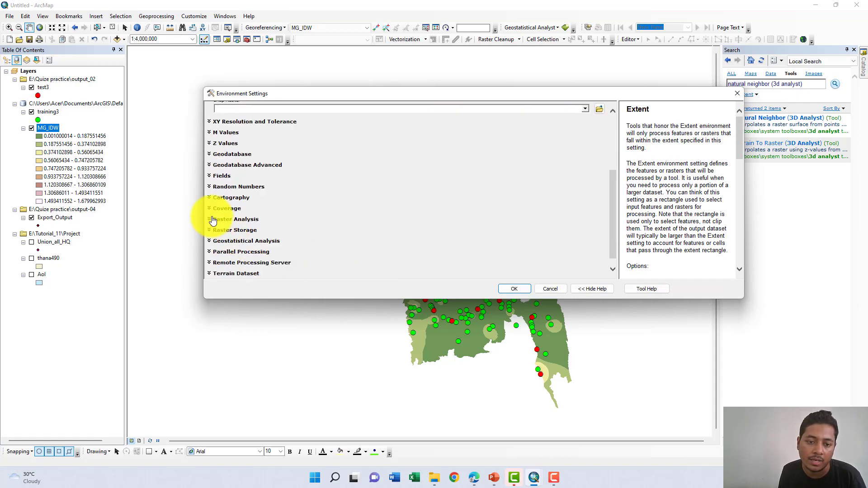
pyautogui.click(213, 218)
pyautogui.scroll(-1, 382, 212)
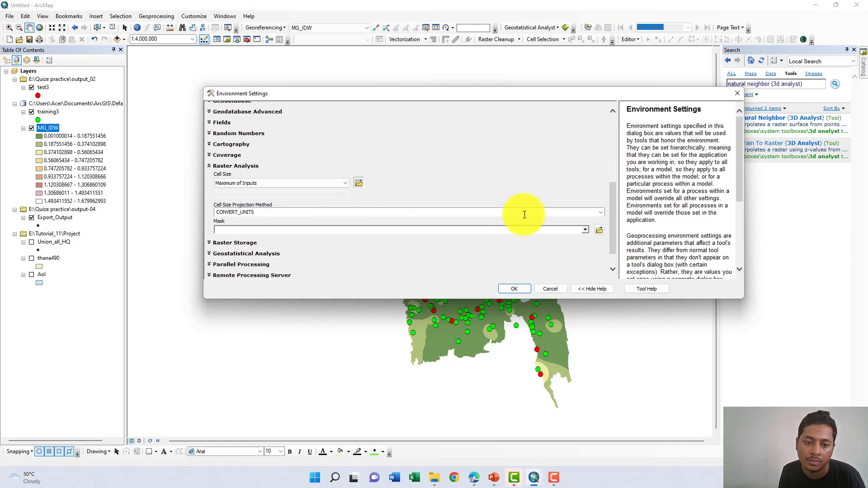
pyautogui.click(584, 230)
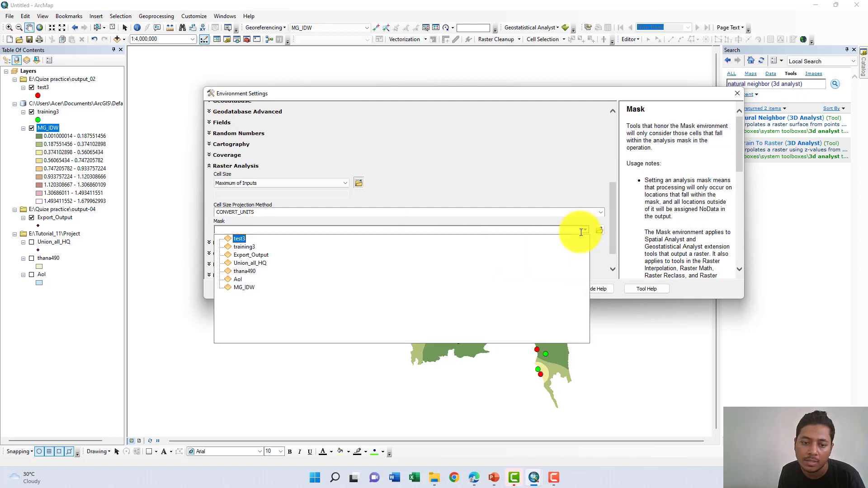
pyautogui.click(269, 287)
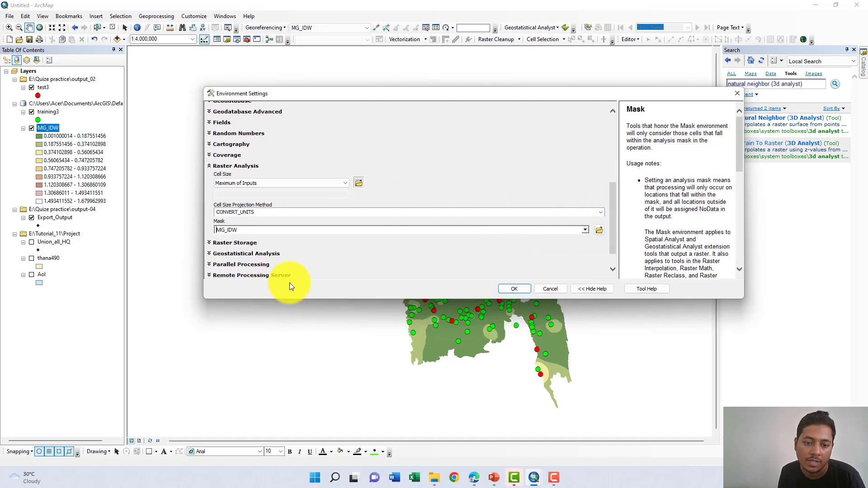
pyautogui.click(509, 287)
pyautogui.click(470, 289)
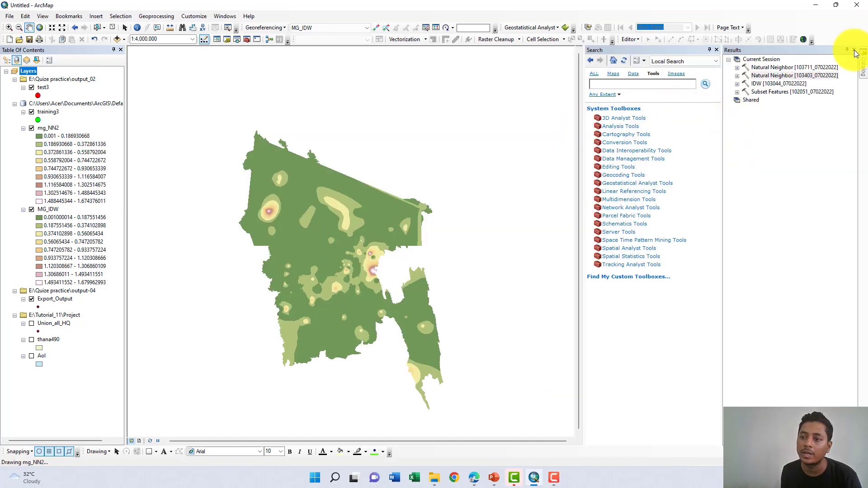
# Close the geoprocessing Results window, then search the tools for spline and open the Spline (3D Analyst) tool
pyautogui.click(853, 50)
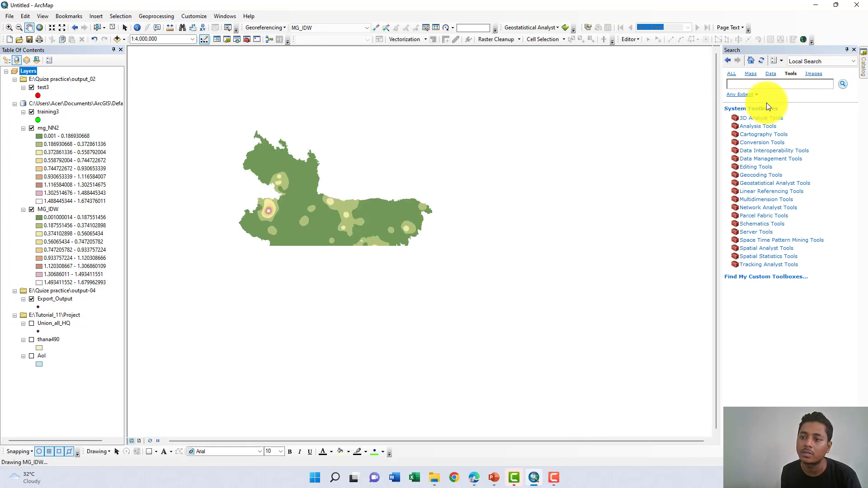
pyautogui.click(154, 16)
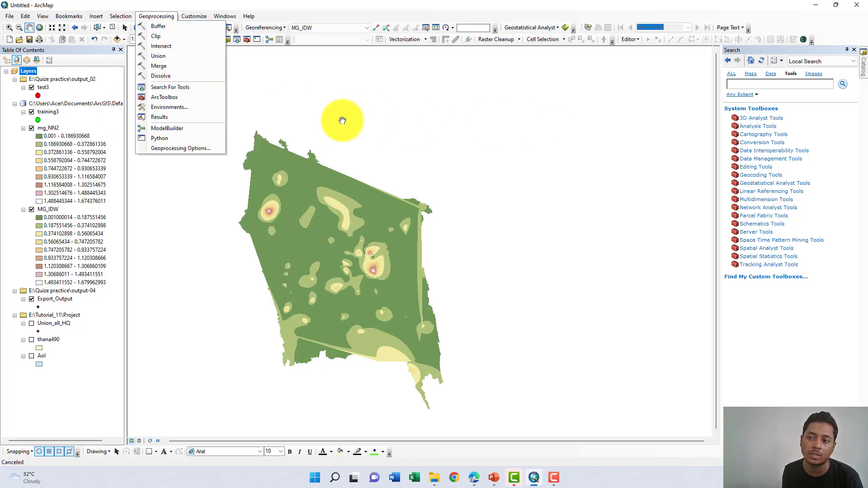
pyautogui.click(185, 88)
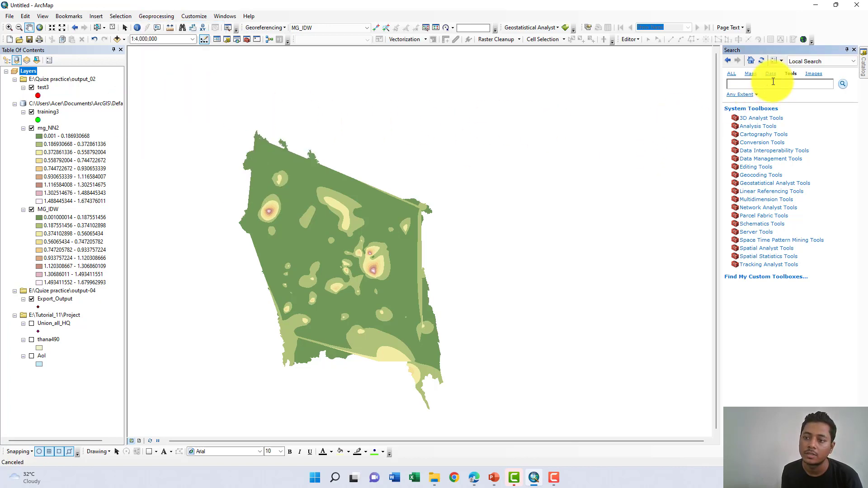
pyautogui.write('sp')
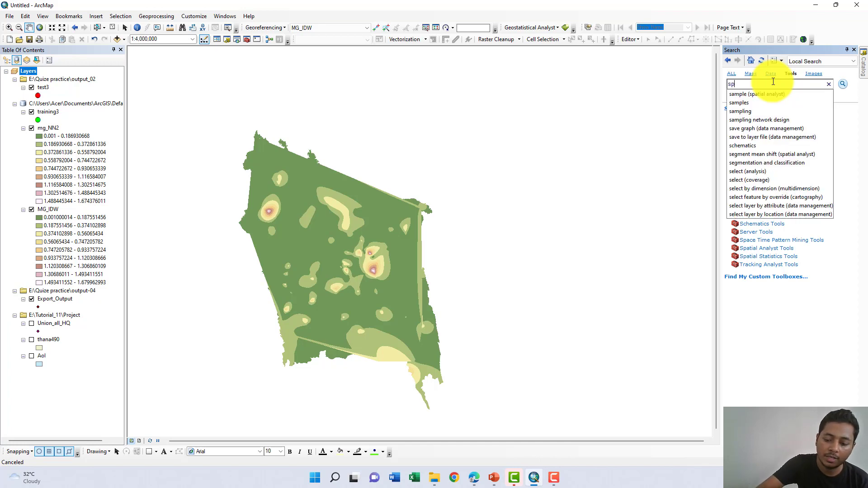
pyautogui.write('line')
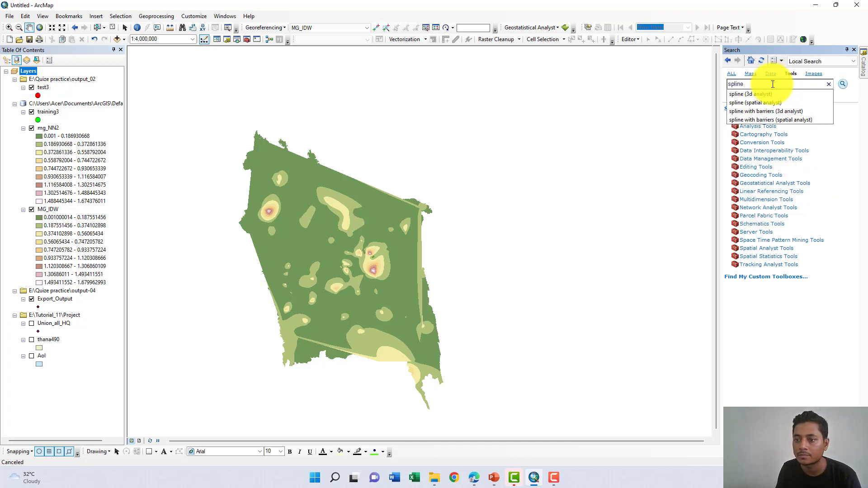
pyautogui.click(761, 95)
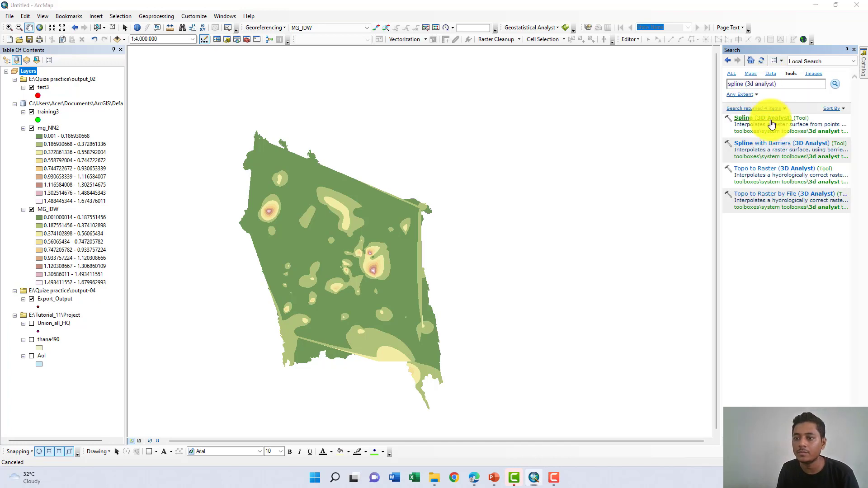
pyautogui.click(767, 119)
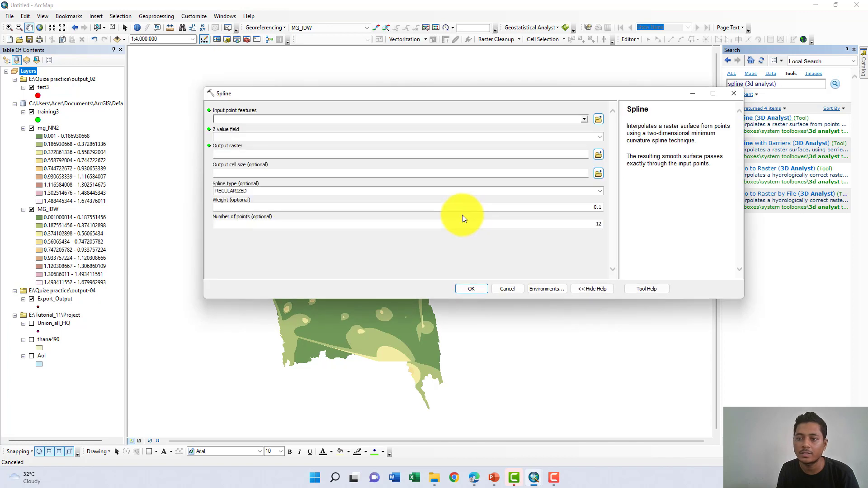
# Set the Spline input point features to training3 and the Z value field to Mn_mg_l
pyautogui.click(583, 118)
pyautogui.click(583, 119)
pyautogui.click(281, 135)
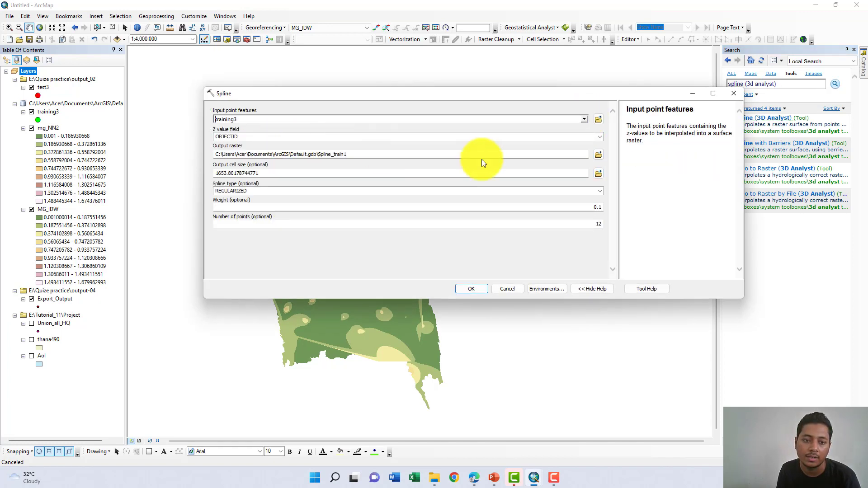
pyautogui.click(600, 136)
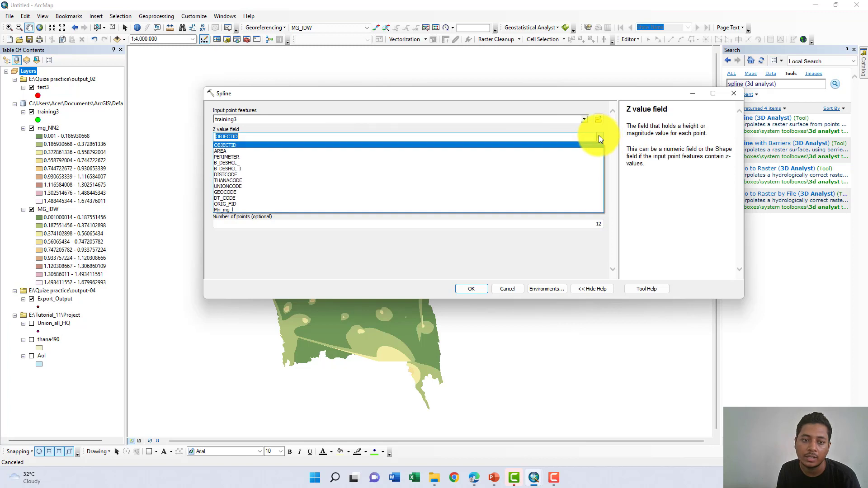
pyautogui.click(482, 219)
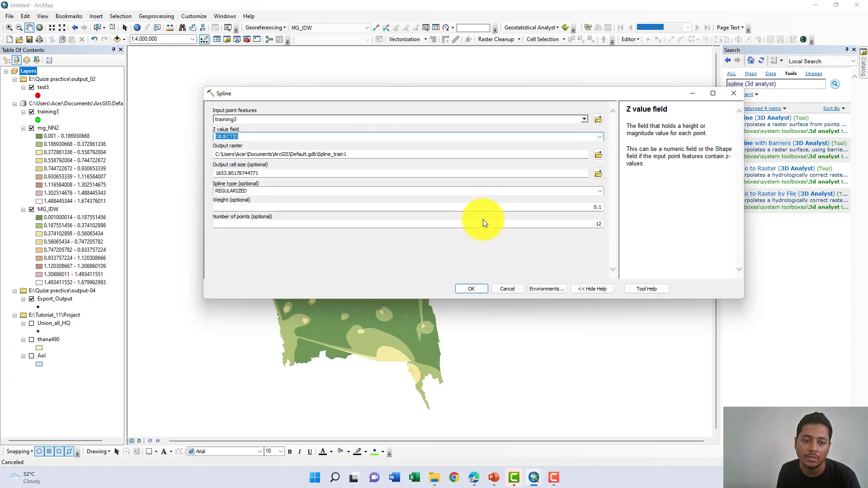
pyautogui.click(600, 137)
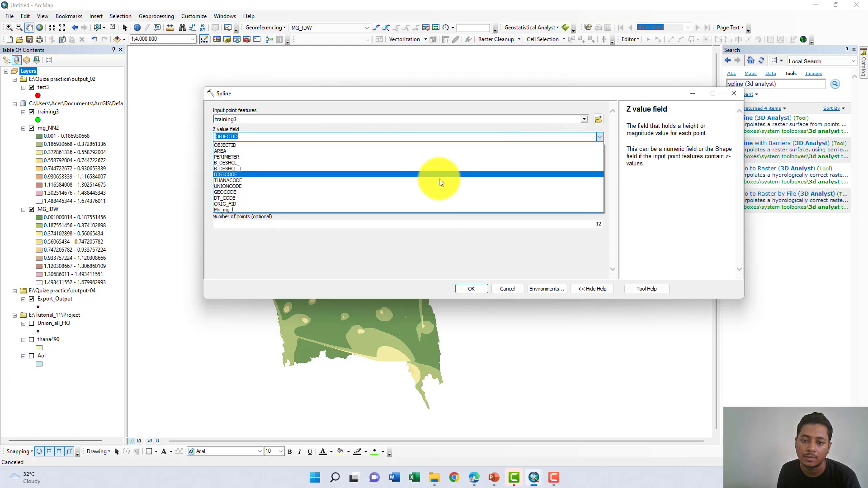
pyautogui.click(425, 210)
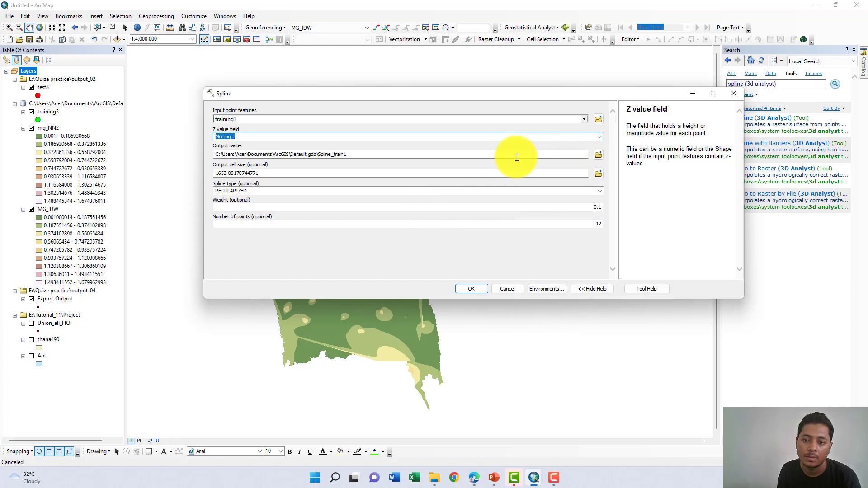
# Name the Spline output raster MG_SP in Default.gdb and set the output cell size to 50
pyautogui.moveTo(346, 154); pyautogui.dragTo(318, 155)
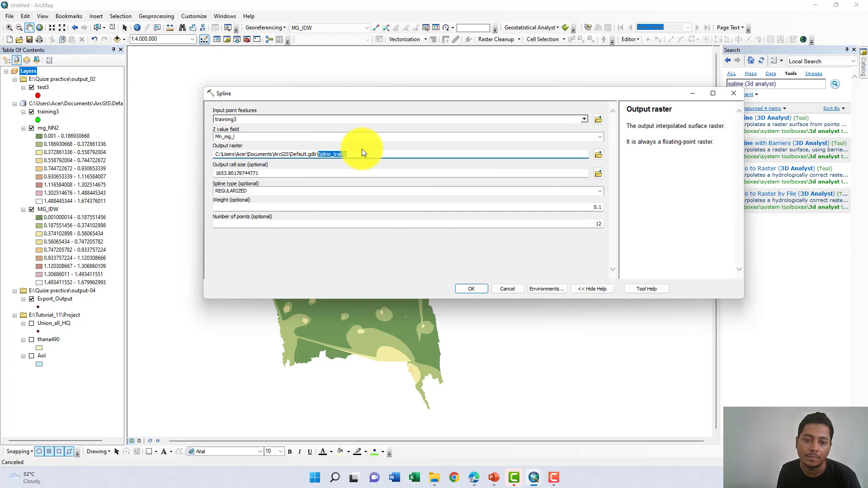
pyautogui.write('MG_SP')
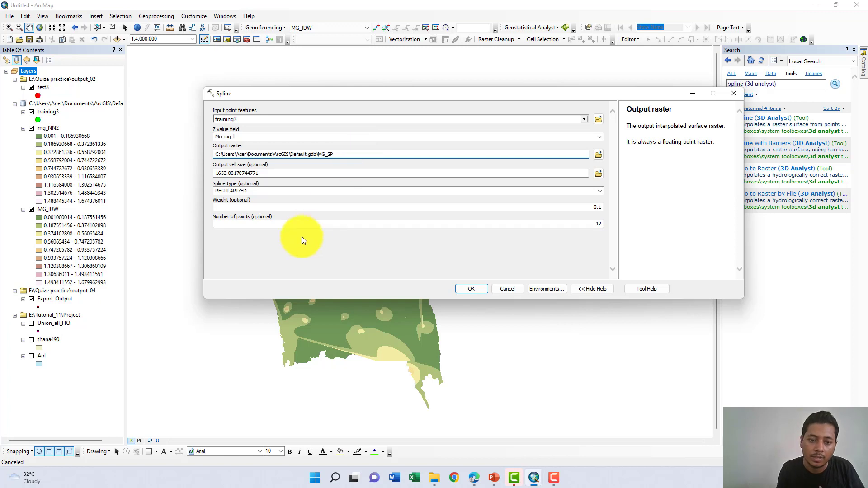
pyautogui.moveTo(267, 173); pyautogui.dragTo(210, 173)
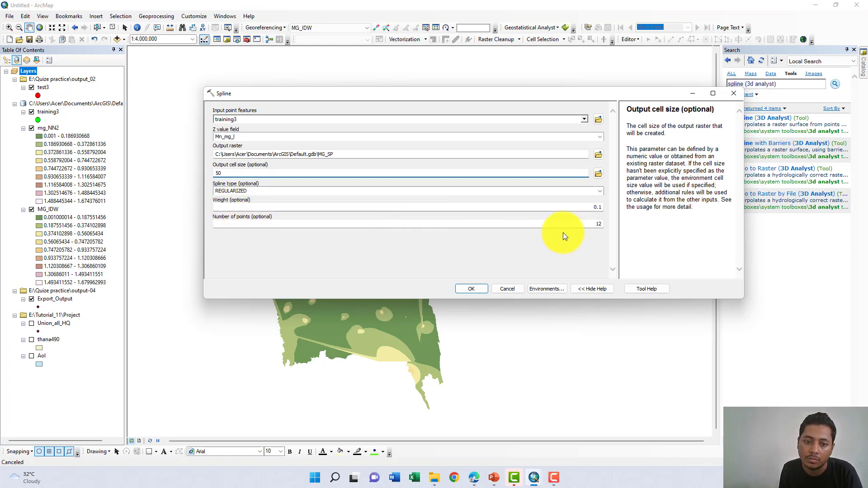
# Set the Spline processing extent to the same as layer AoI in the environment settings
pyautogui.click(551, 288)
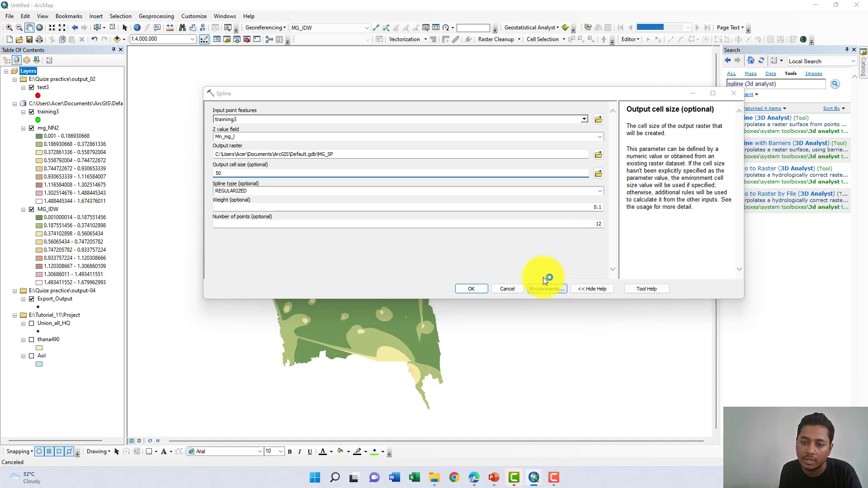
pyautogui.click(238, 135)
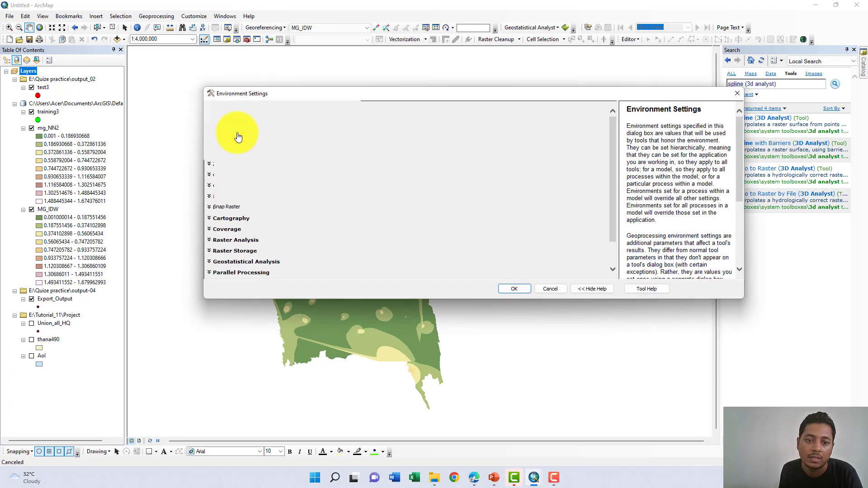
pyautogui.click(570, 150)
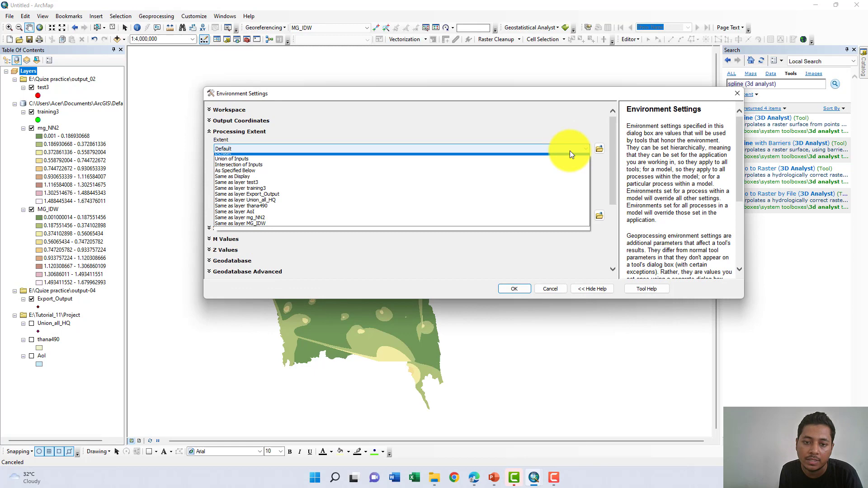
pyautogui.click(406, 215)
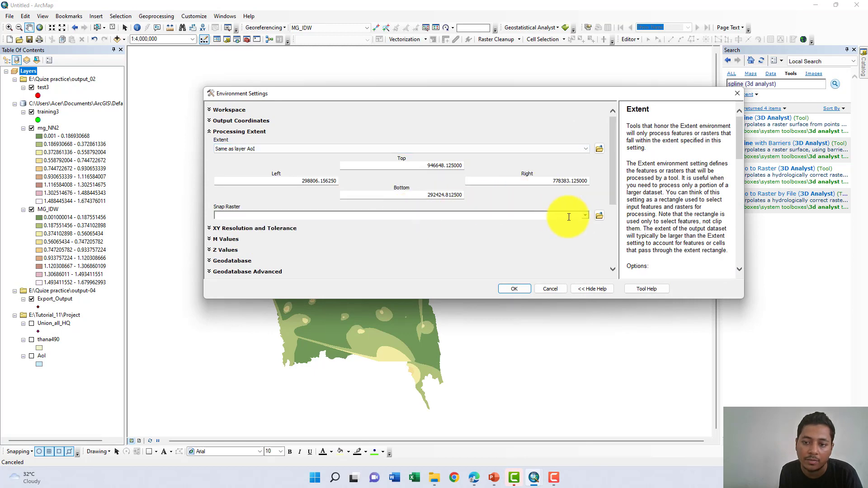
pyautogui.click(585, 215)
pyautogui.click(577, 197)
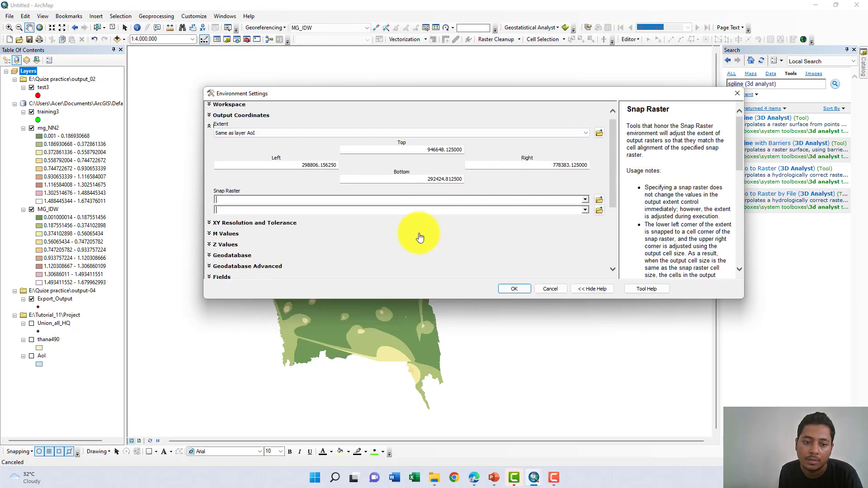
# Set the raster analysis mask to AoI and run the Spline interpolation
pyautogui.scroll(-5, 420, 237)
pyautogui.click(233, 209)
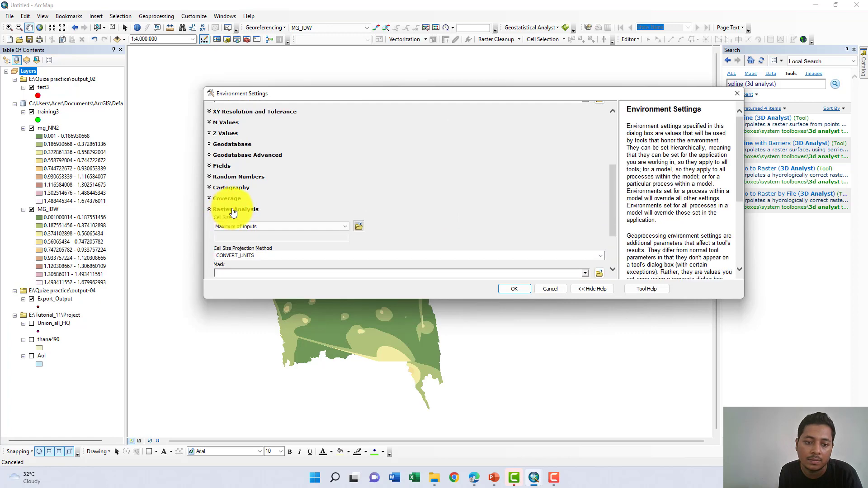
pyautogui.scroll(-2, 555, 216)
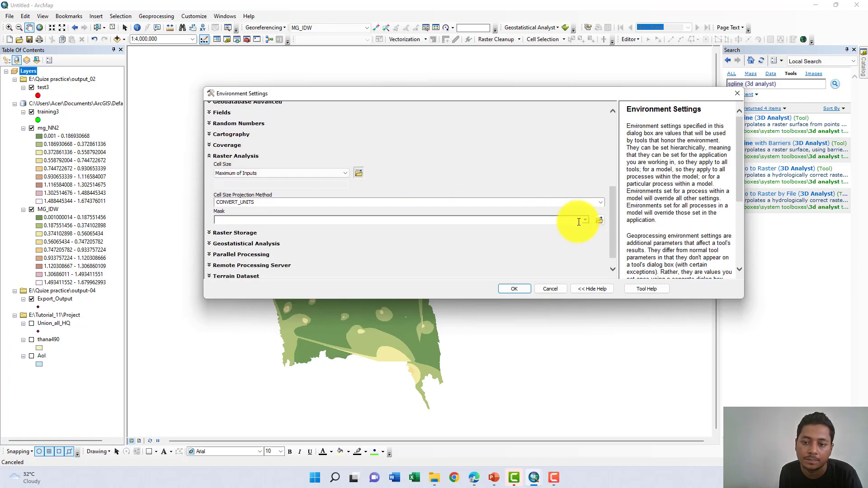
pyautogui.click(586, 221)
pyautogui.click(584, 221)
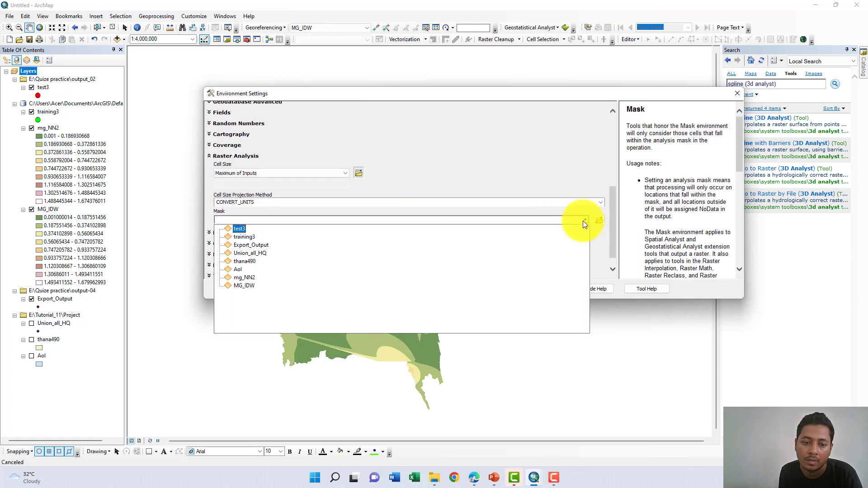
pyautogui.click(366, 269)
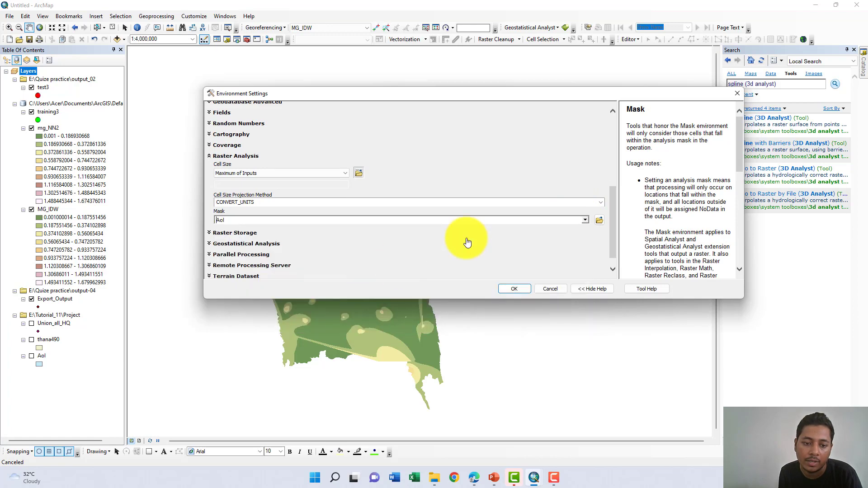
pyautogui.click(515, 289)
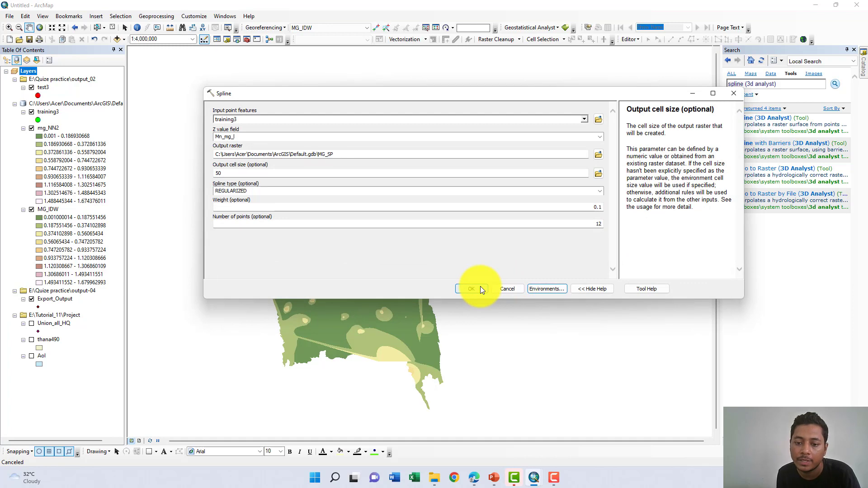
pyautogui.click(480, 288)
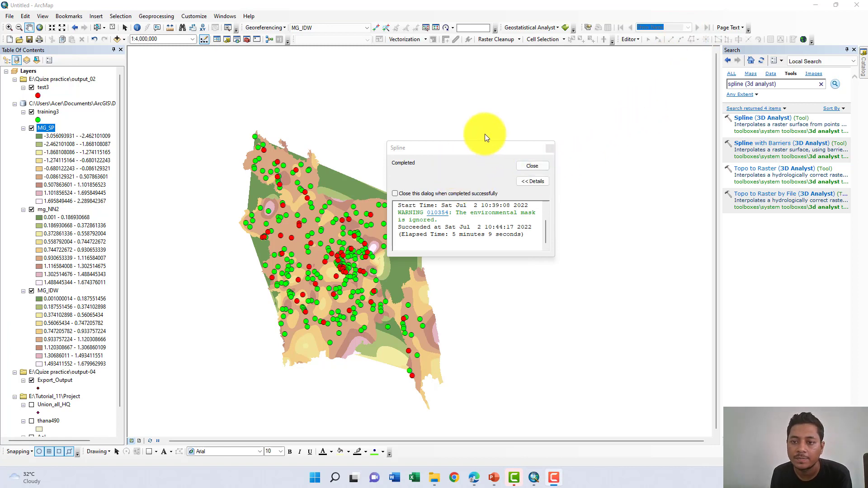
pyautogui.click(533, 166)
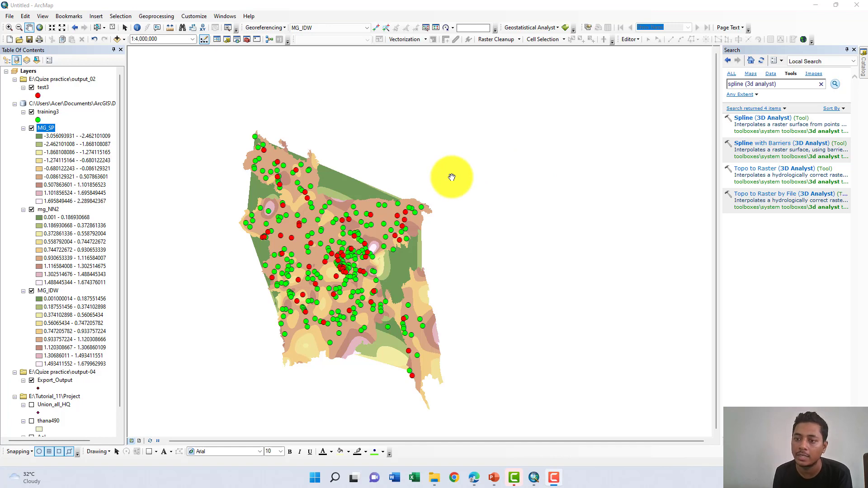
# Search the tools for kriging and open the Kriging (3D Analyst) tool
pyautogui.click(757, 84)
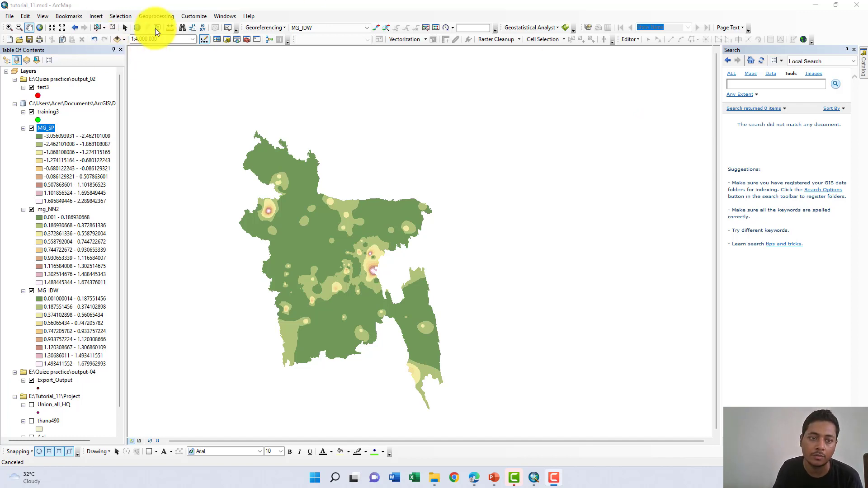
pyautogui.click(155, 17)
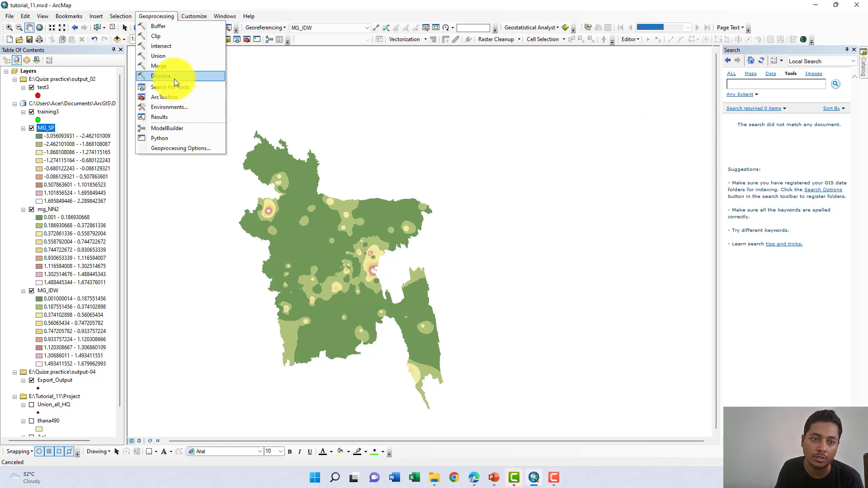
pyautogui.click(177, 86)
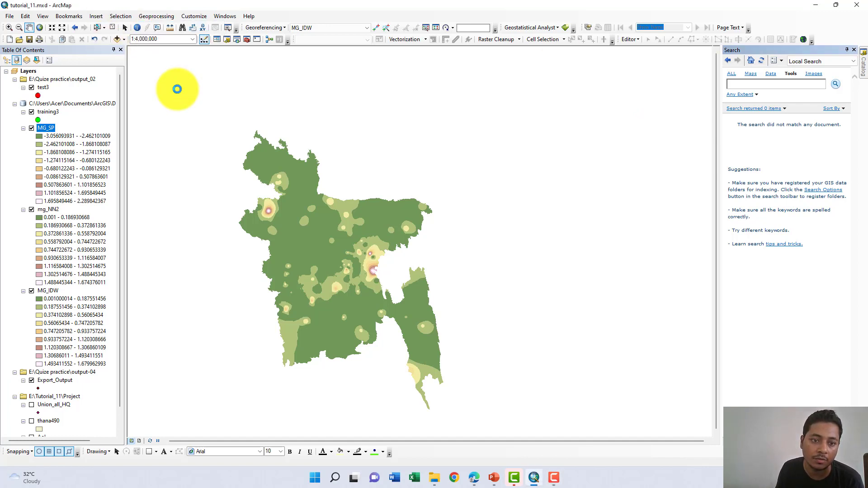
pyautogui.click(766, 85)
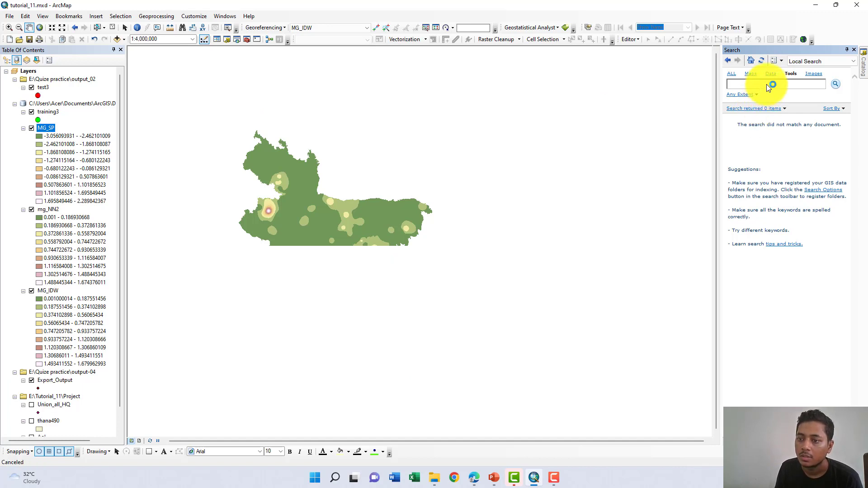
pyautogui.write('kri')
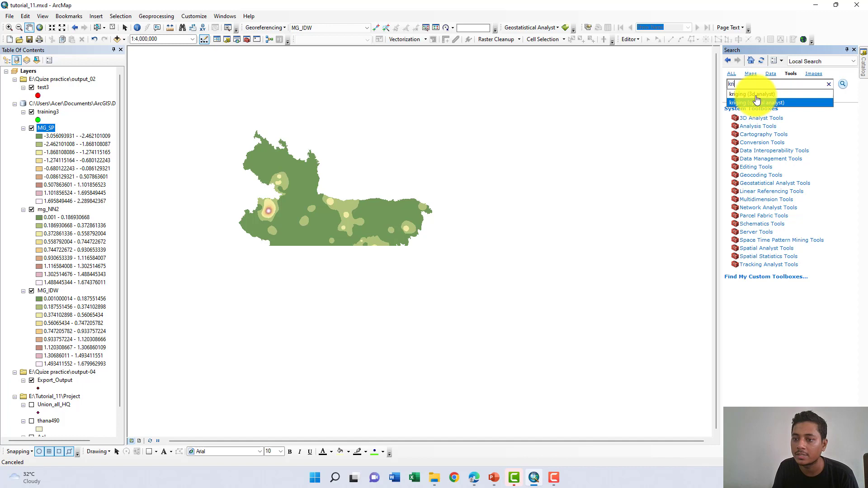
pyautogui.click(753, 94)
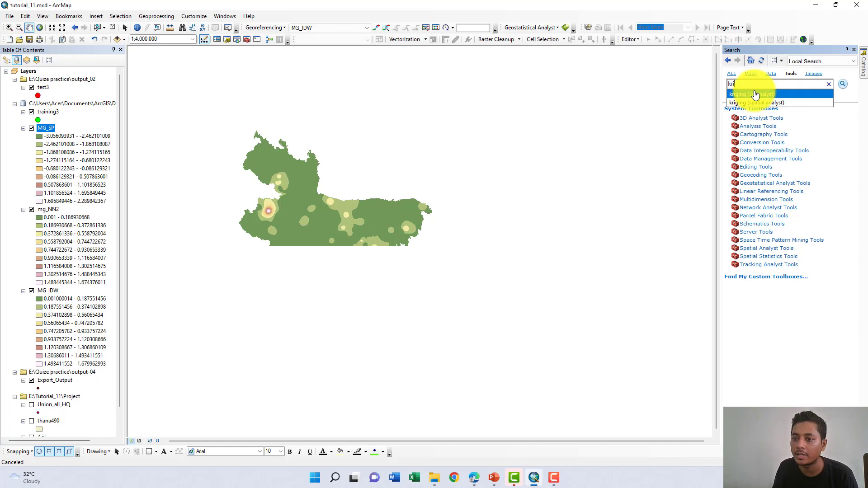
pyautogui.click(752, 118)
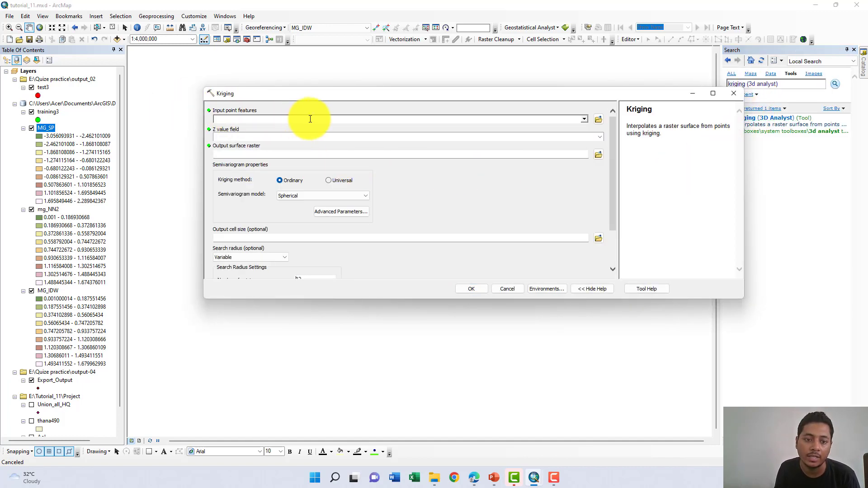
# Set the Kriging input point features to training3 and the Z value field to Mn_mg_l
pyautogui.click(585, 118)
pyautogui.click(243, 136)
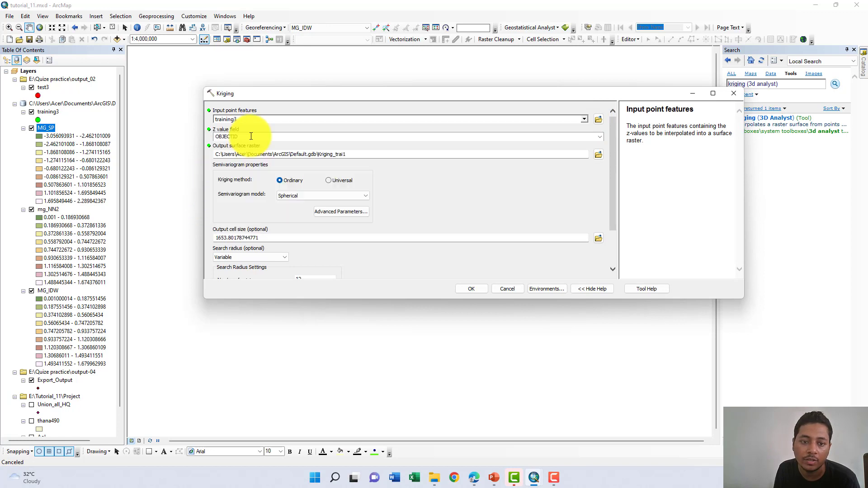
pyautogui.click(600, 137)
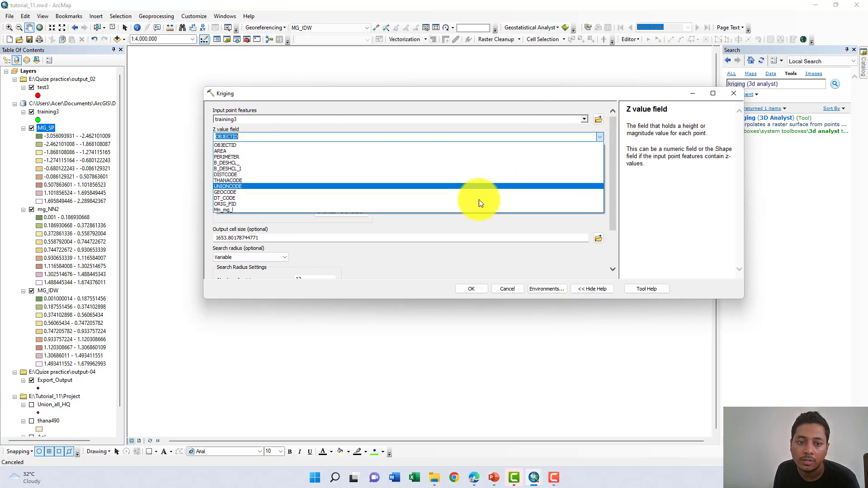
pyautogui.click(449, 215)
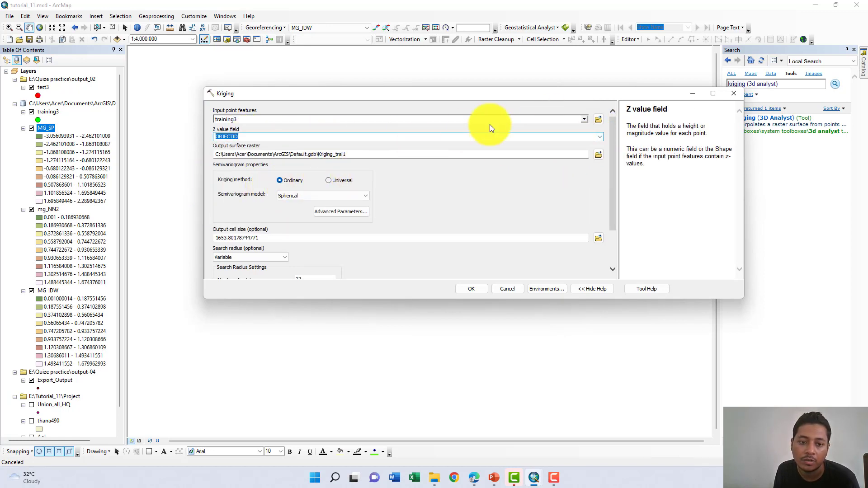
pyautogui.click(600, 136)
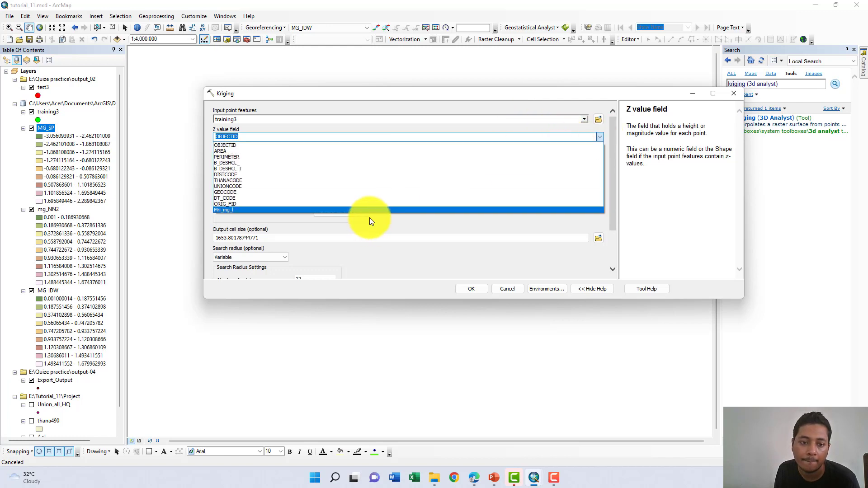
pyautogui.click(374, 210)
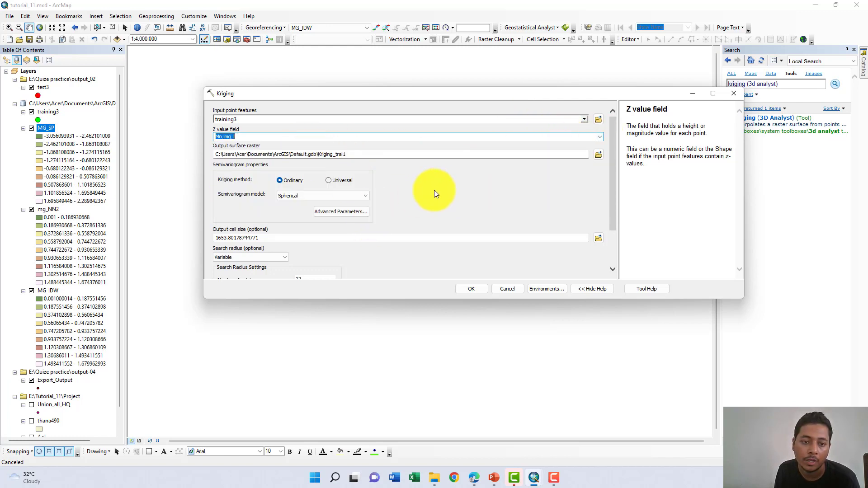
# Set the Kriging output cell size to 50
pyautogui.scroll(-2, 433, 176)
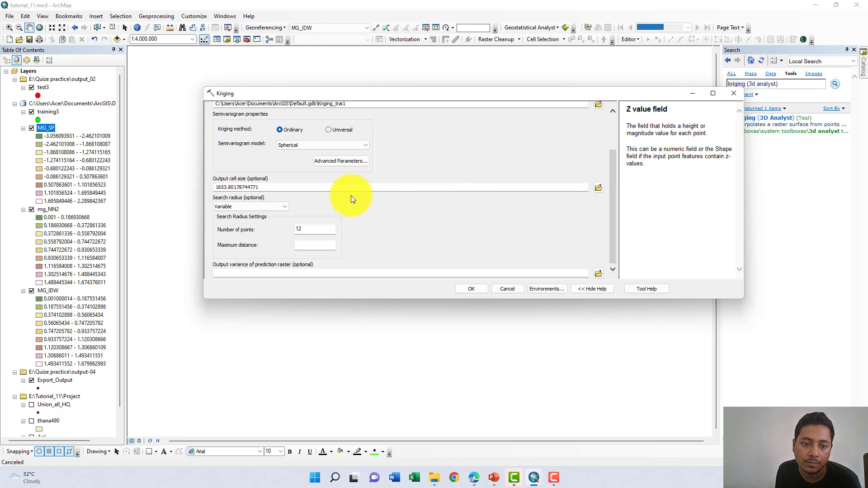
pyautogui.moveTo(275, 190); pyautogui.dragTo(204, 188)
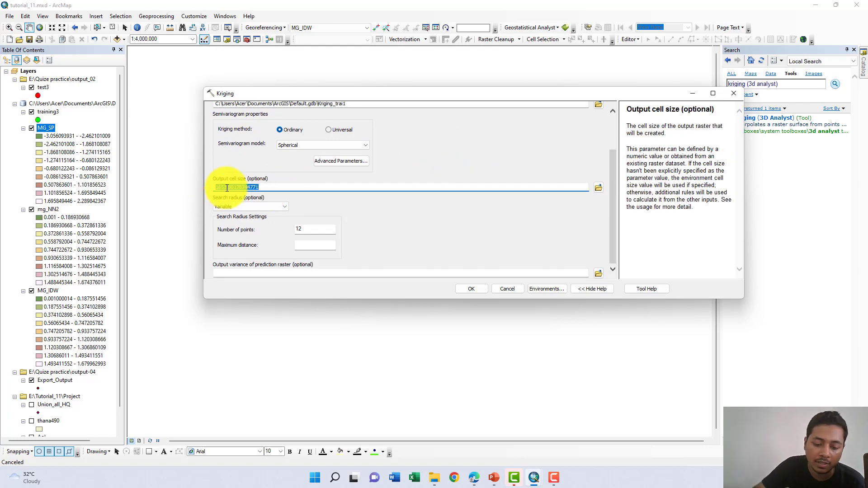
pyautogui.write('50')
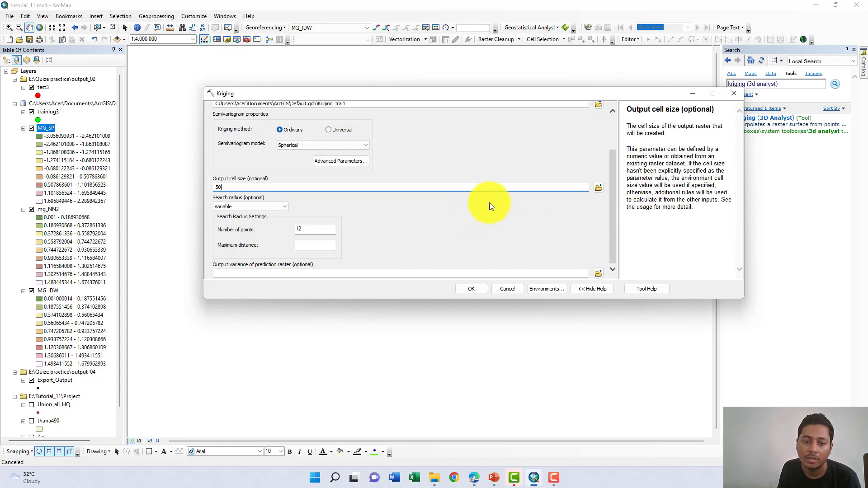
# Name the Kriging output surface raster MG_kriging in Default.gdb
pyautogui.scroll(2, 494, 209)
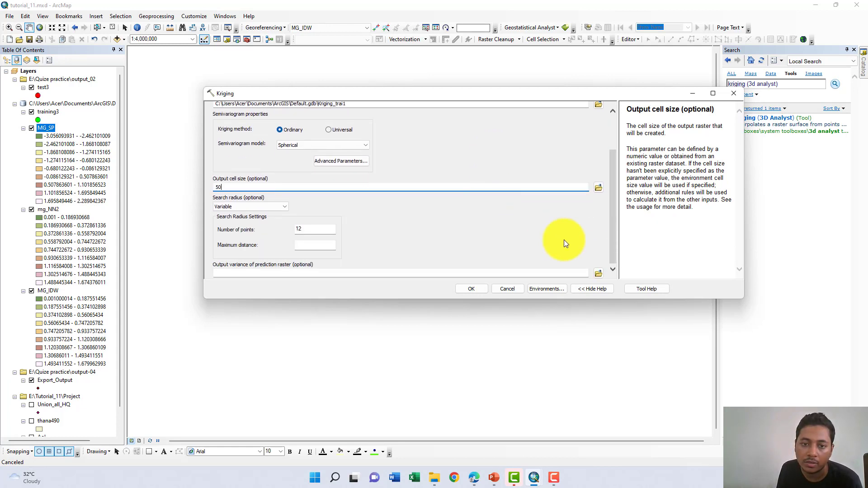
pyautogui.scroll(1, 525, 240)
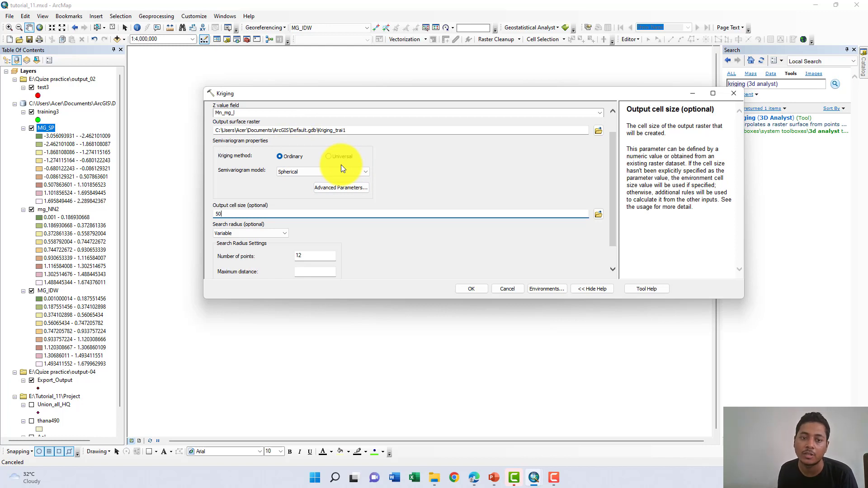
pyautogui.click(355, 130)
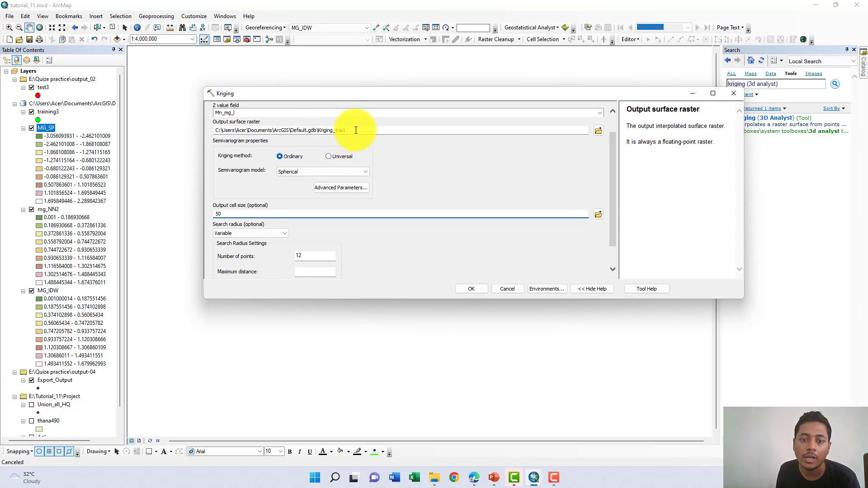
pyautogui.moveTo(356, 130); pyautogui.dragTo(333, 132)
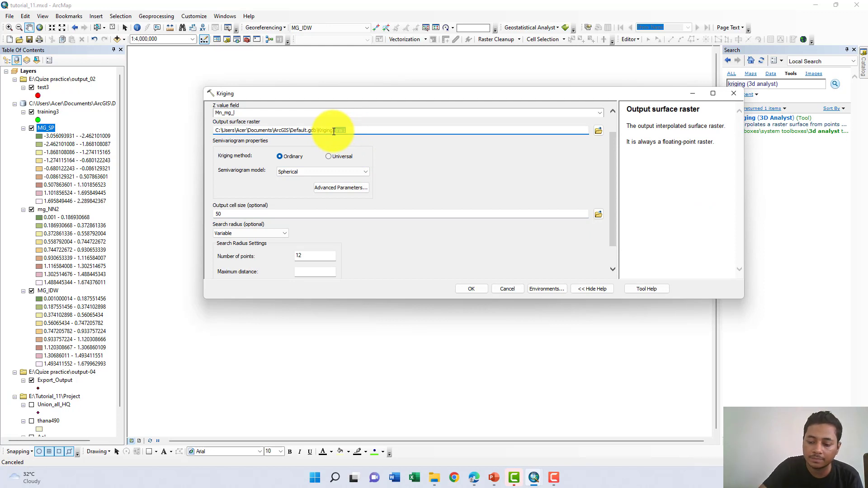
pyautogui.press('BackSpace')
pyautogui.press('BackSpace')
pyautogui.press('BackSpace')
pyautogui.press('BackSpace')
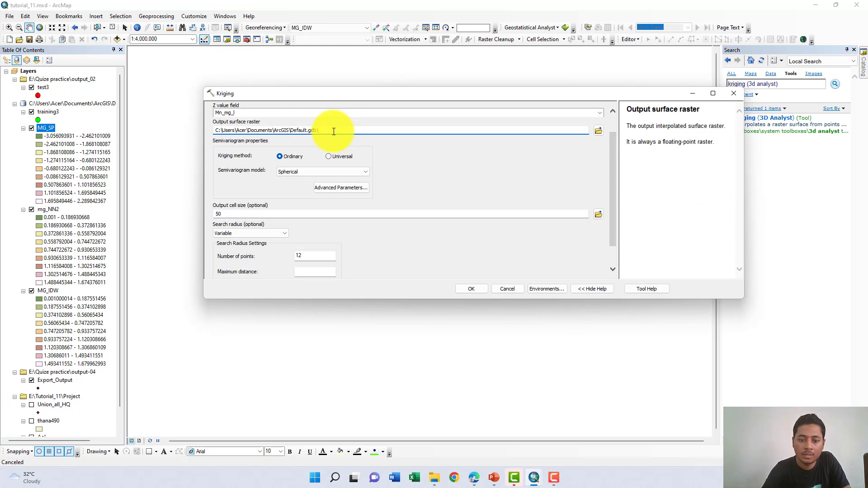
pyautogui.press('capslock')
pyautogui.press('capslock')
pyautogui.write('M')
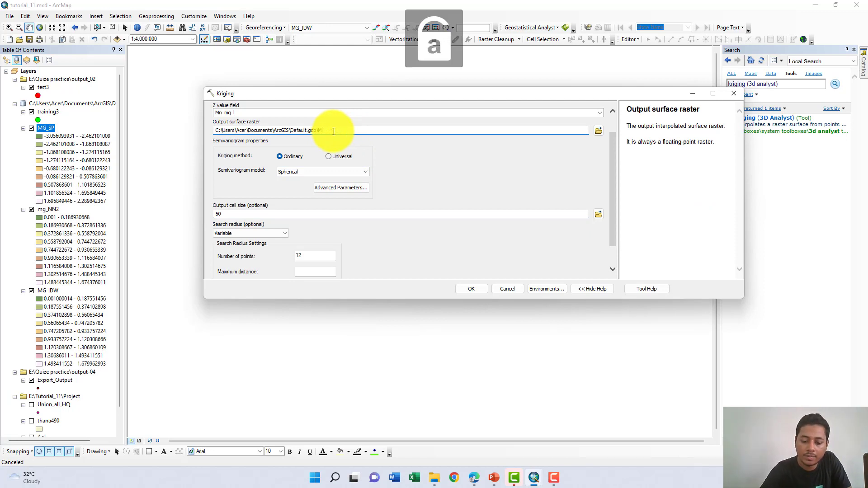
pyautogui.write('G_kriging')
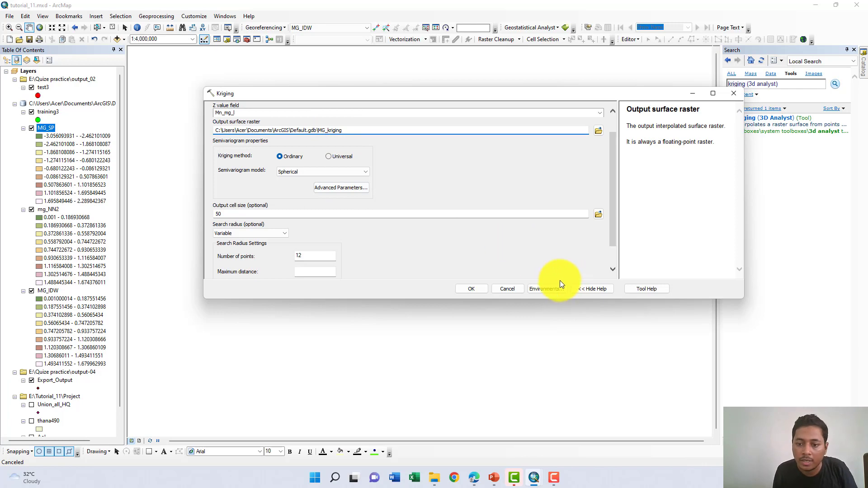
# In the Kriging environment settings, choose a layer-based processing extent and set the raster analysis mask to AoI
pyautogui.click(552, 291)
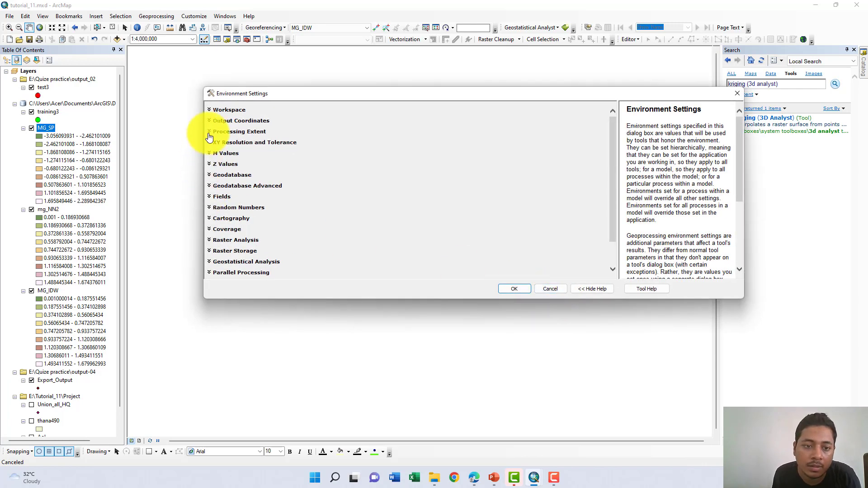
pyautogui.click(226, 145)
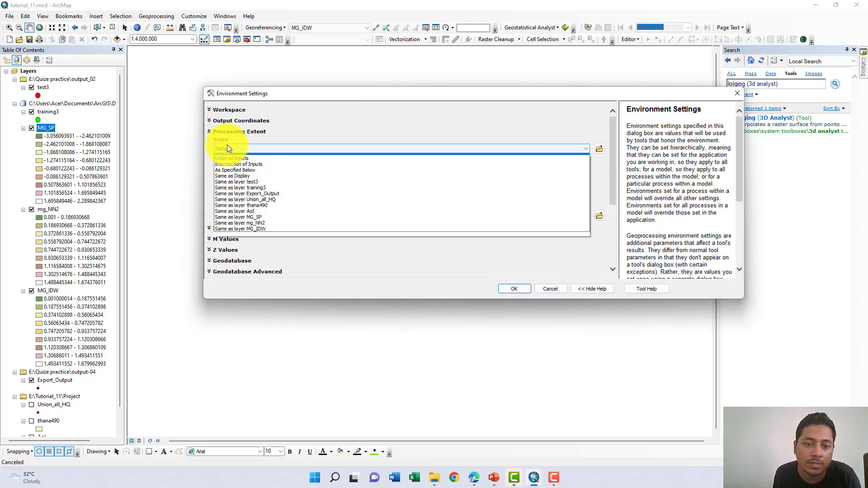
pyautogui.click(241, 216)
pyautogui.scroll(-3, 509, 245)
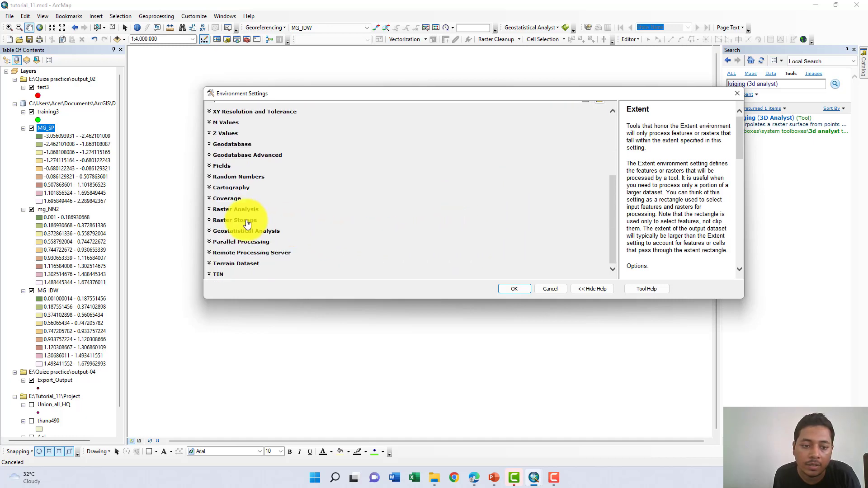
pyautogui.click(239, 210)
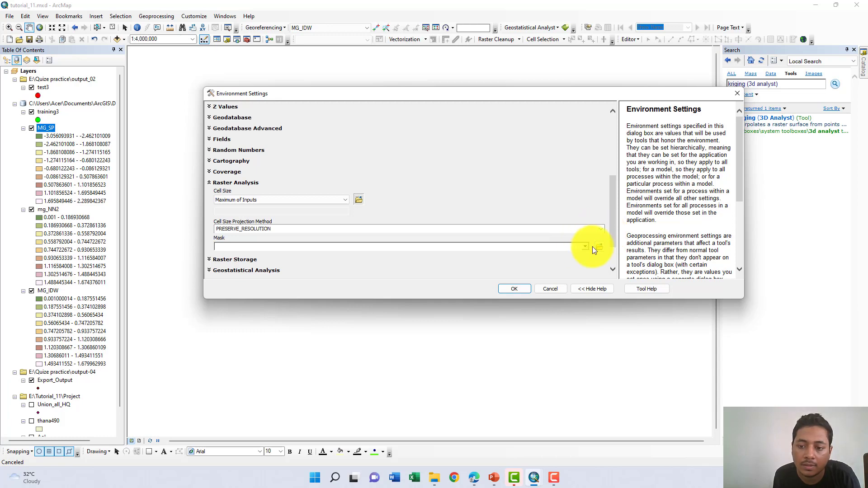
pyautogui.click(585, 246)
pyautogui.click(359, 296)
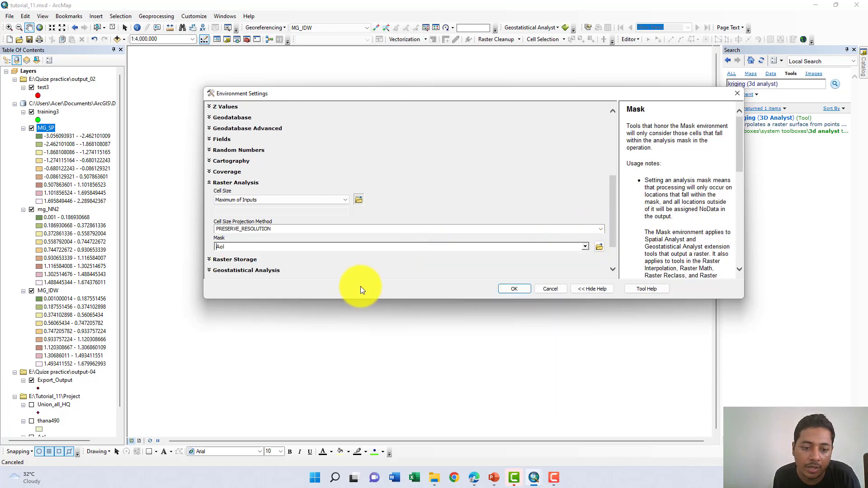
pyautogui.scroll(-2, 446, 257)
pyautogui.click(520, 290)
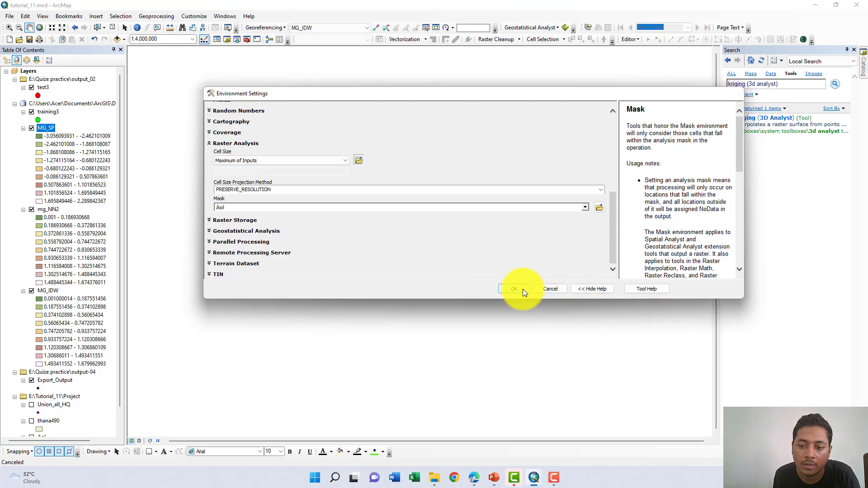
# Run the Kriging interpolation, then close its completion message and the tool search window
pyautogui.click(478, 287)
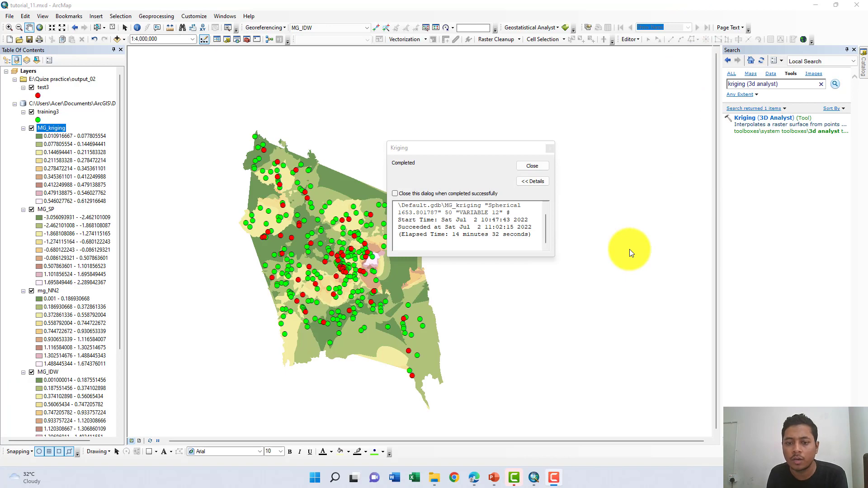
pyautogui.click(534, 166)
pyautogui.scroll(1, 407, 257)
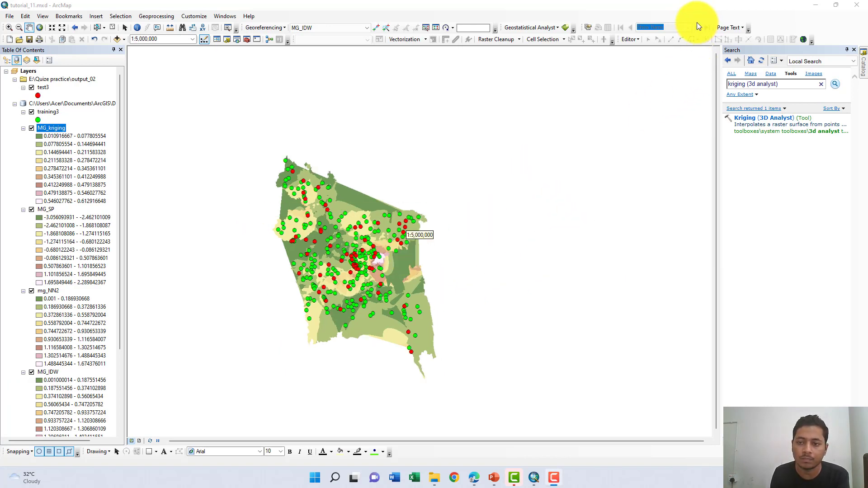
pyautogui.click(854, 49)
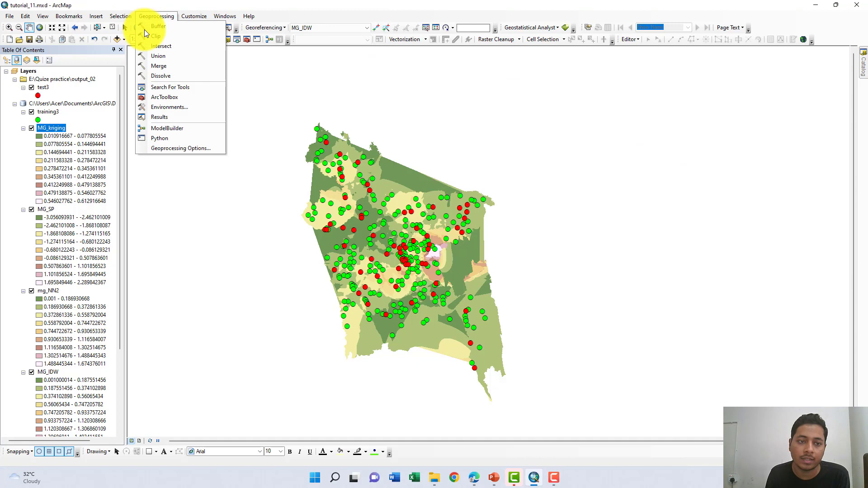
# Search the geoprocessing tools for extract multi values to points and open the Spatial Analyst tool
pyautogui.click(162, 88)
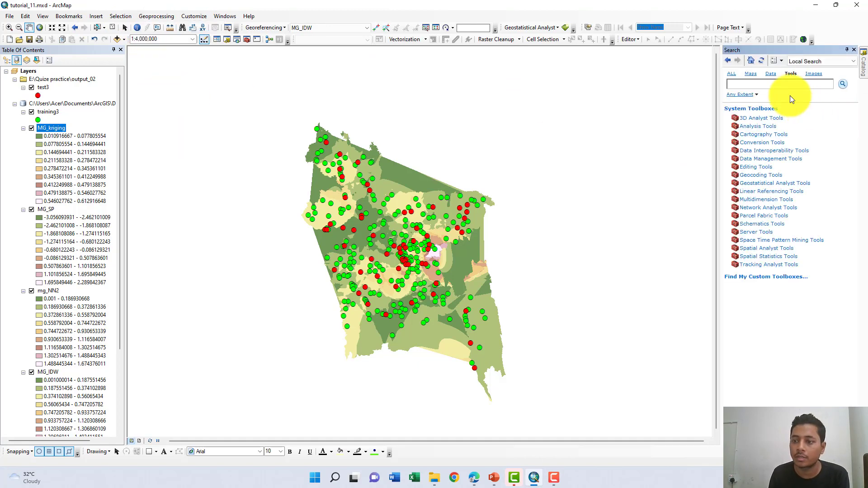
pyautogui.write('extract mu')
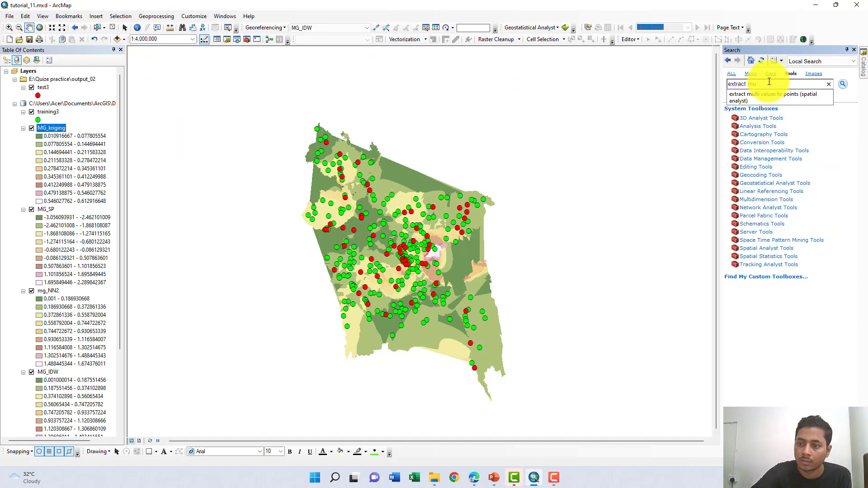
pyautogui.click(771, 97)
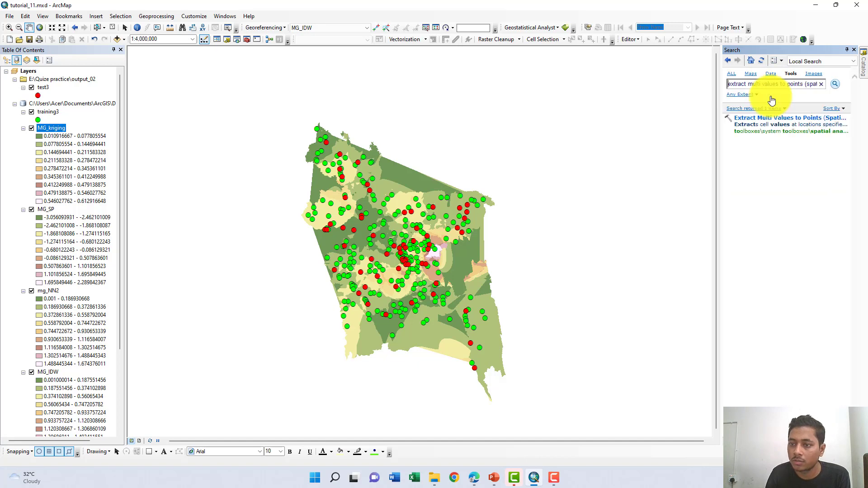
pyautogui.click(772, 117)
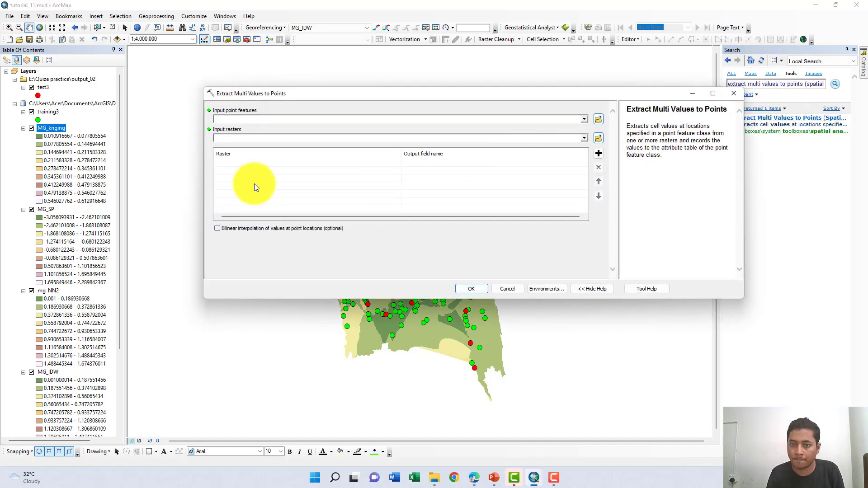
# Extract the MG_kriging, MG_SP, mg_NN2 and MG_IDW raster values to the test3 points
pyautogui.click(585, 119)
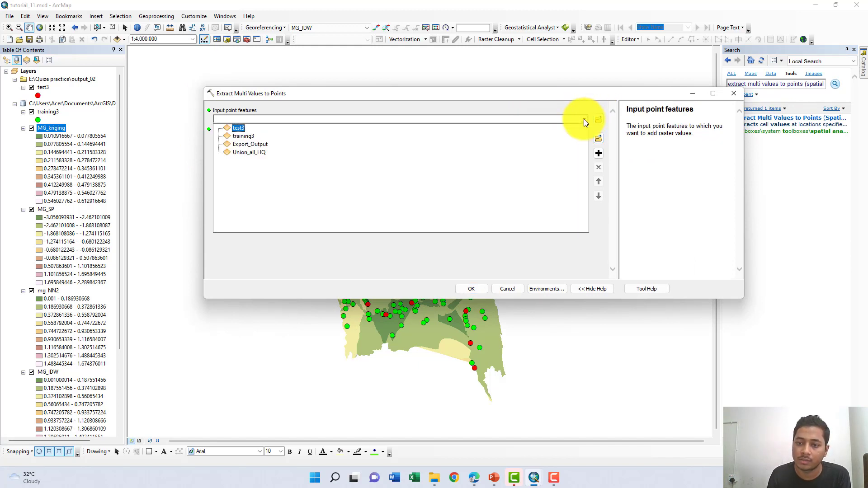
pyautogui.click(235, 128)
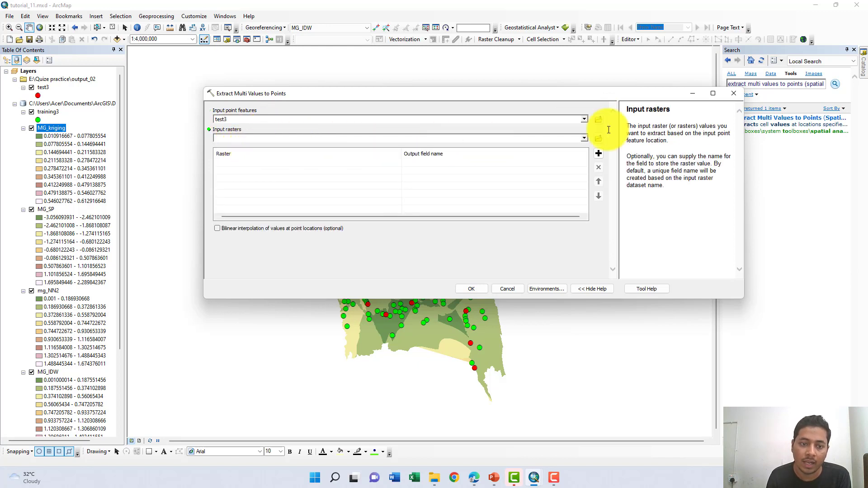
pyautogui.click(584, 138)
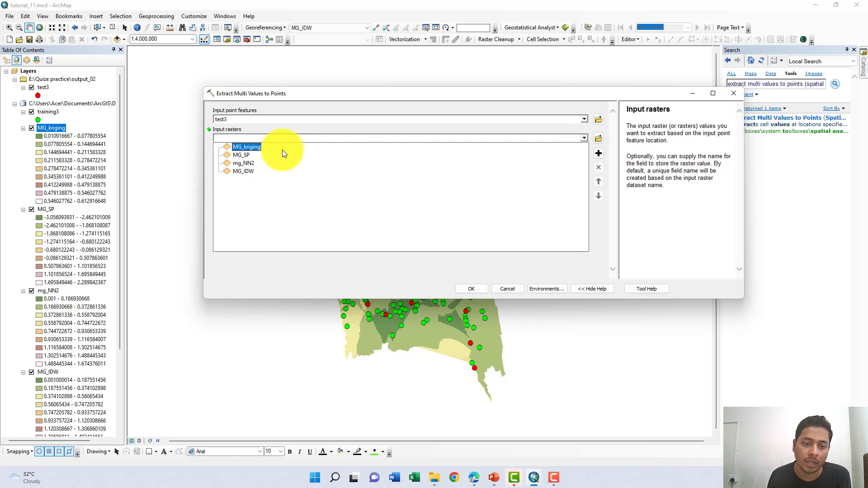
pyautogui.click(254, 148)
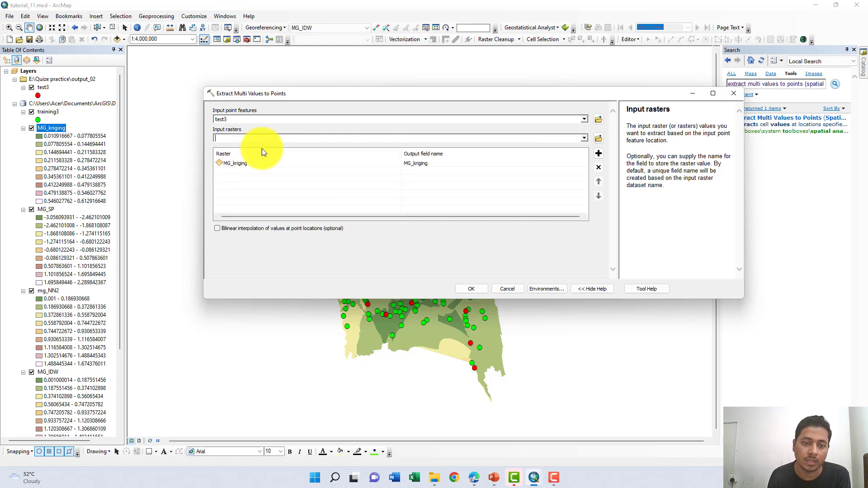
pyautogui.click(583, 139)
pyautogui.click(476, 156)
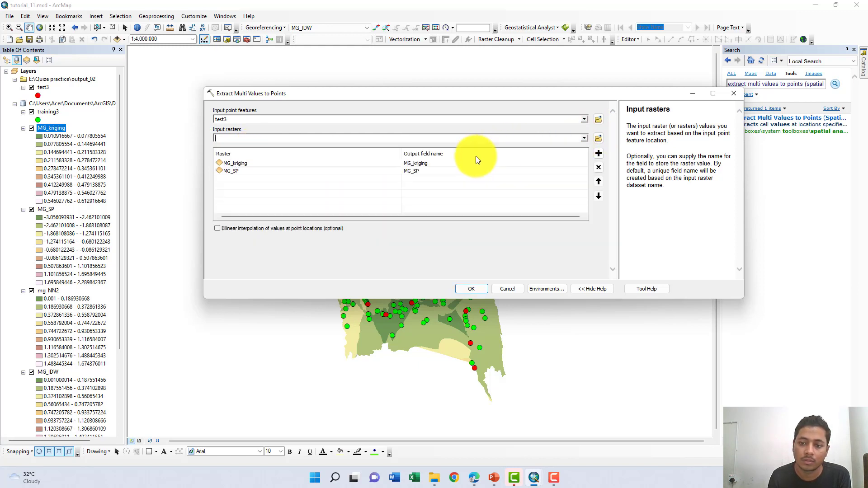
pyautogui.click(587, 139)
pyautogui.click(506, 166)
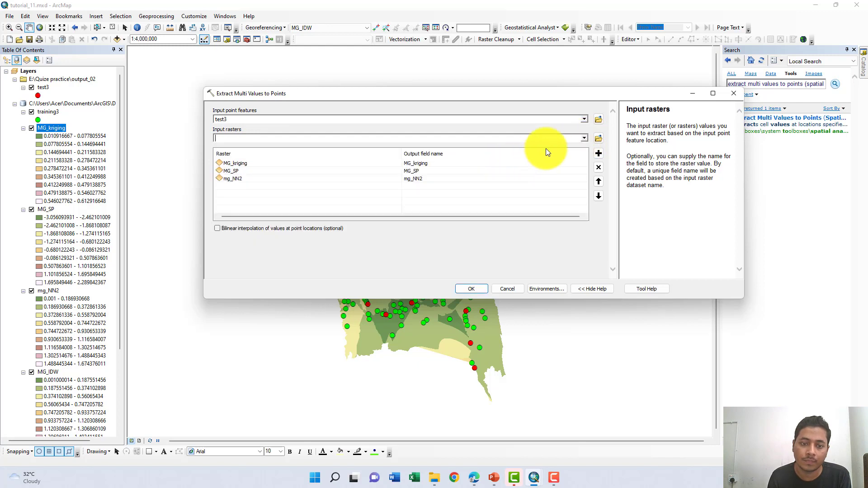
pyautogui.click(585, 138)
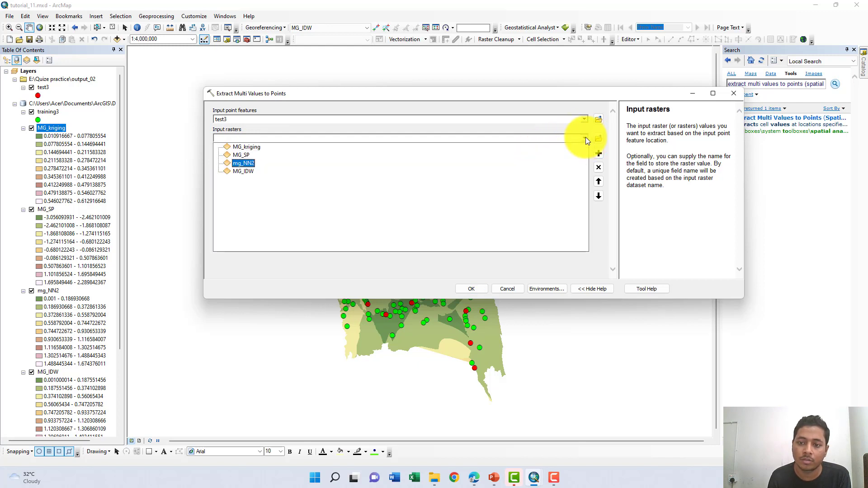
pyautogui.click(530, 171)
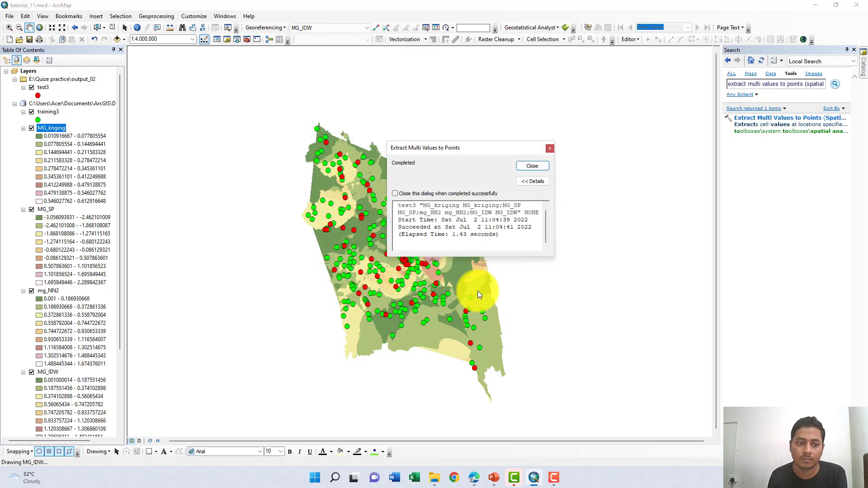
pyautogui.click(533, 165)
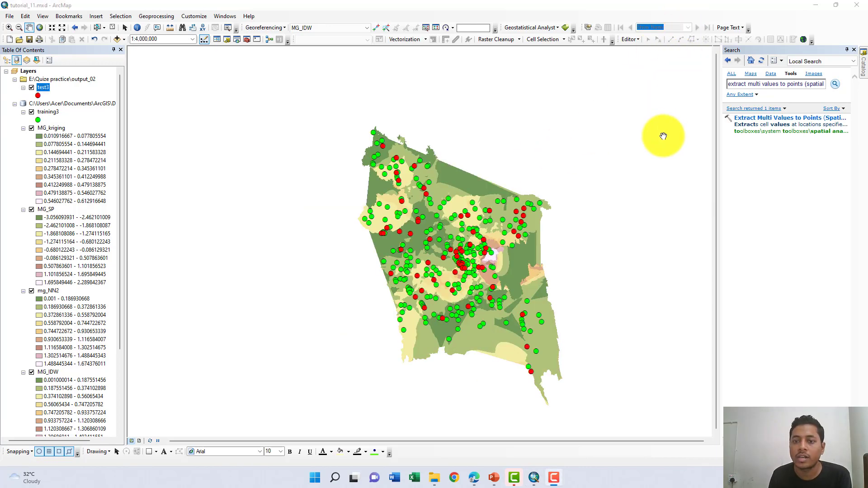
# Open the attribute table of the test3 layer at the extracted raster value fields
pyautogui.rightClick(42, 88)
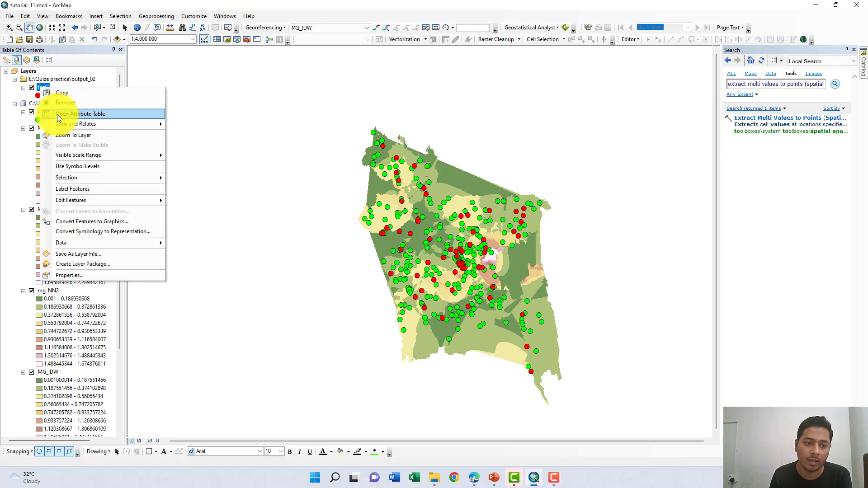
pyautogui.click(57, 115)
pyautogui.moveTo(487, 417); pyautogui.dragTo(655, 417)
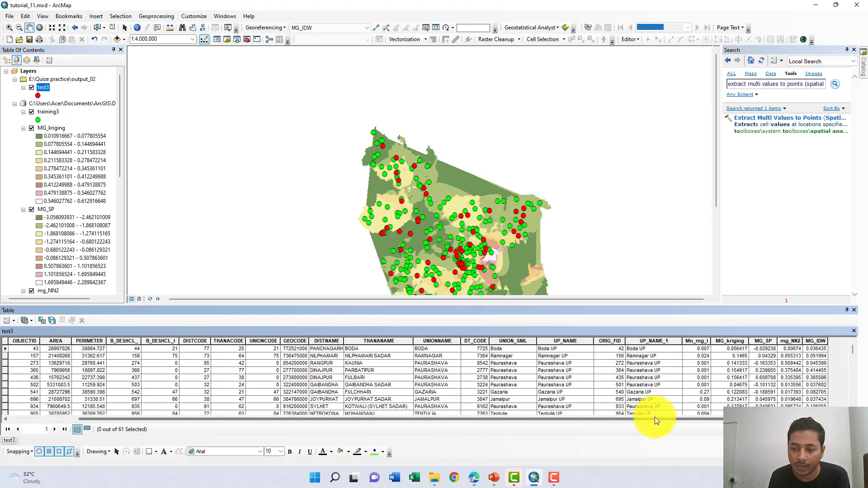
# Compare the Mn_mg_l field with the four extracted raster fields and sort the test3 records by MG_kriging in ascending order
pyautogui.click(705, 342)
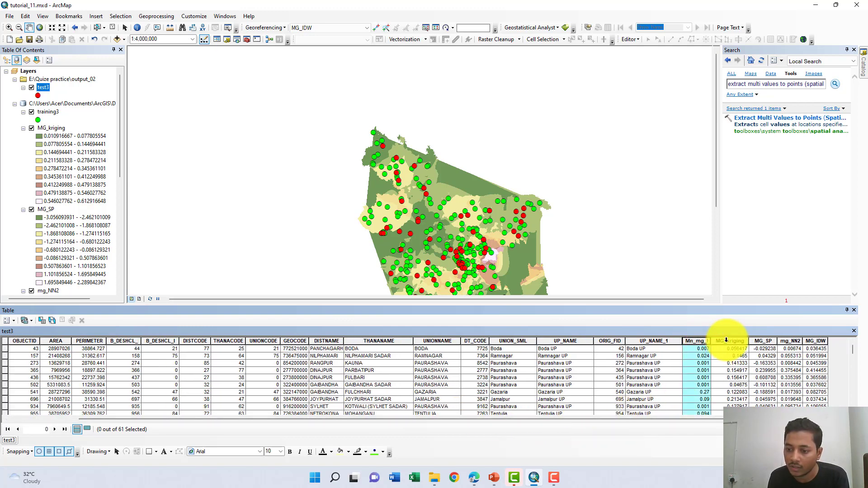
pyautogui.click(726, 340)
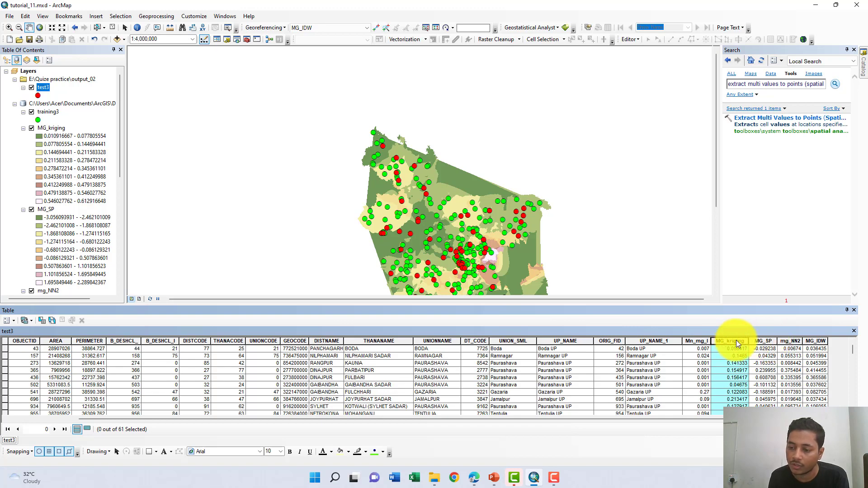
pyautogui.click(763, 341)
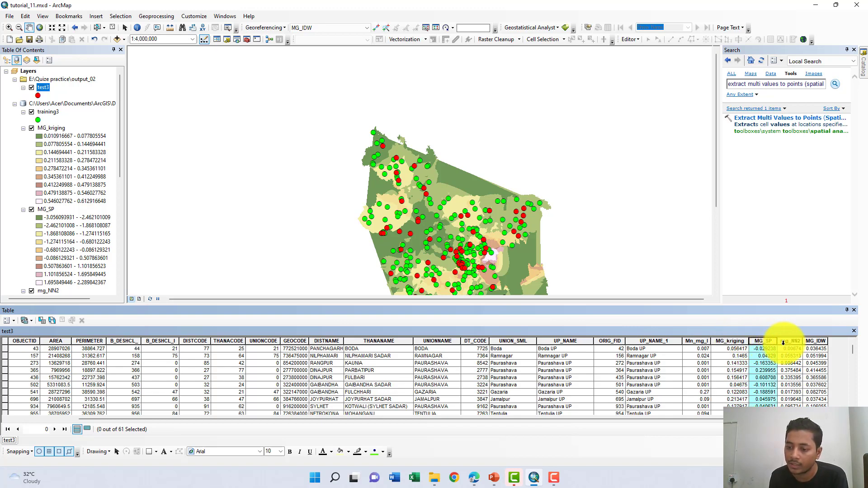
pyautogui.click(791, 341)
pyautogui.click(815, 341)
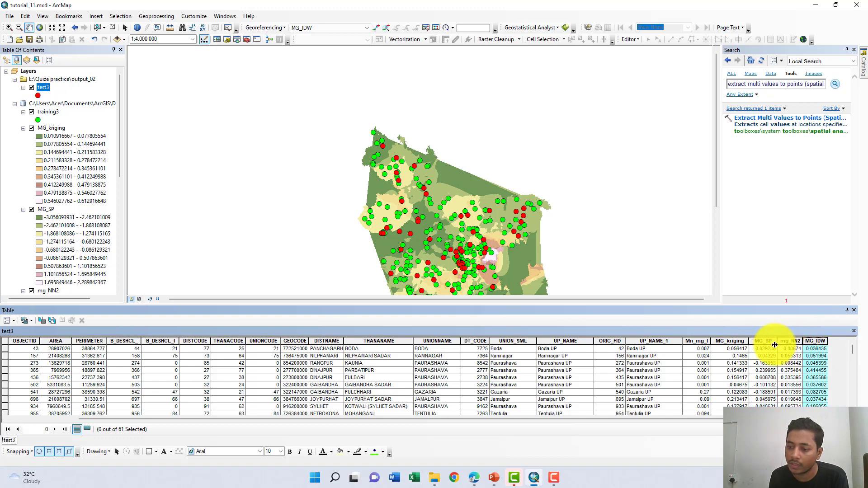
pyautogui.doubleClick(737, 341)
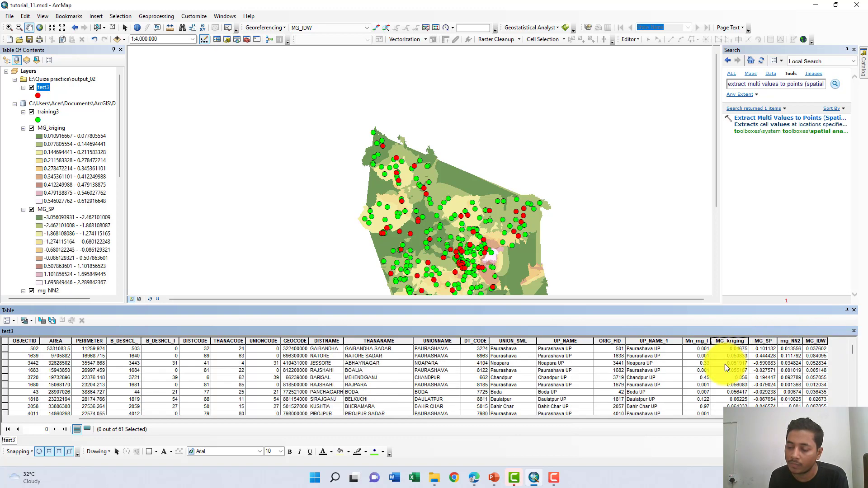
pyautogui.click(696, 342)
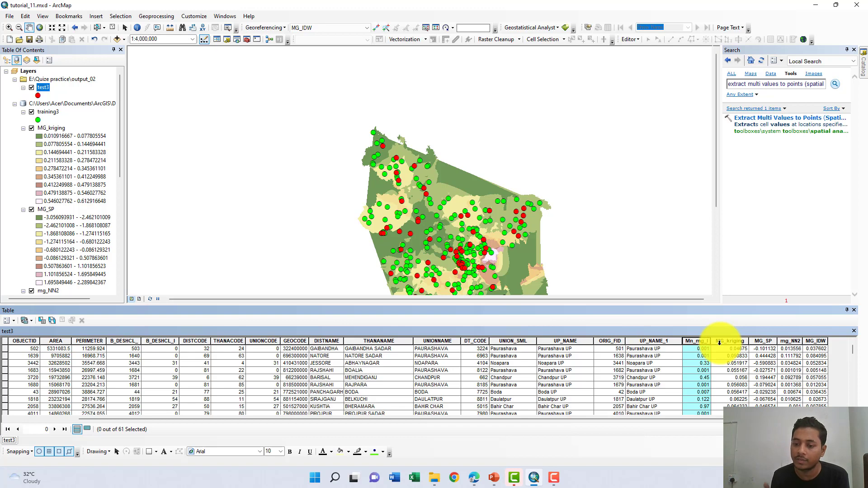
# Select all records in the test3 attribute table and copy them
pyautogui.click(10, 321)
pyautogui.click(27, 160)
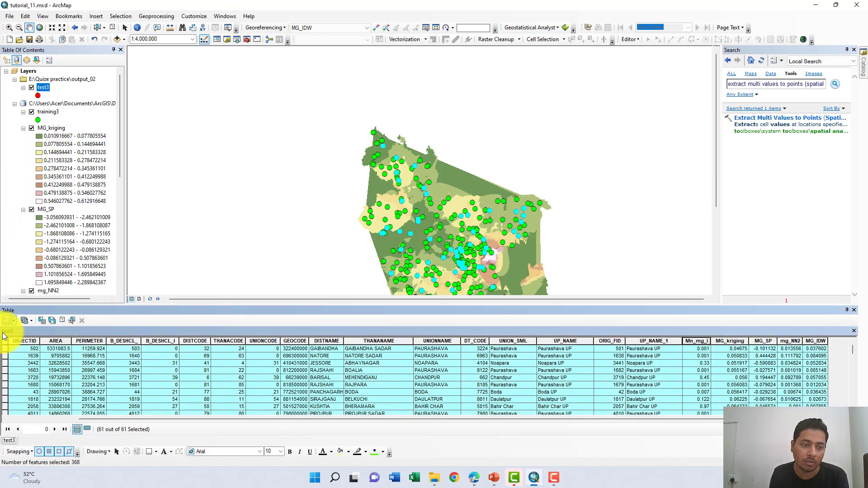
pyautogui.rightClick(4, 359)
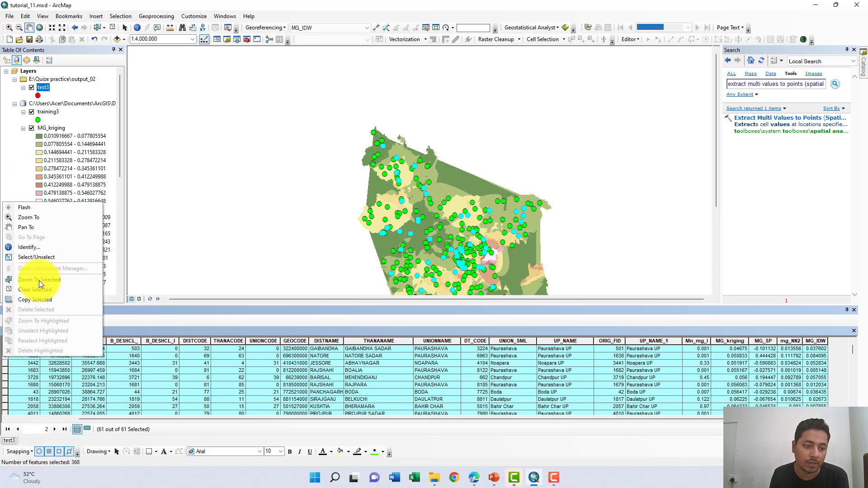
pyautogui.click(35, 302)
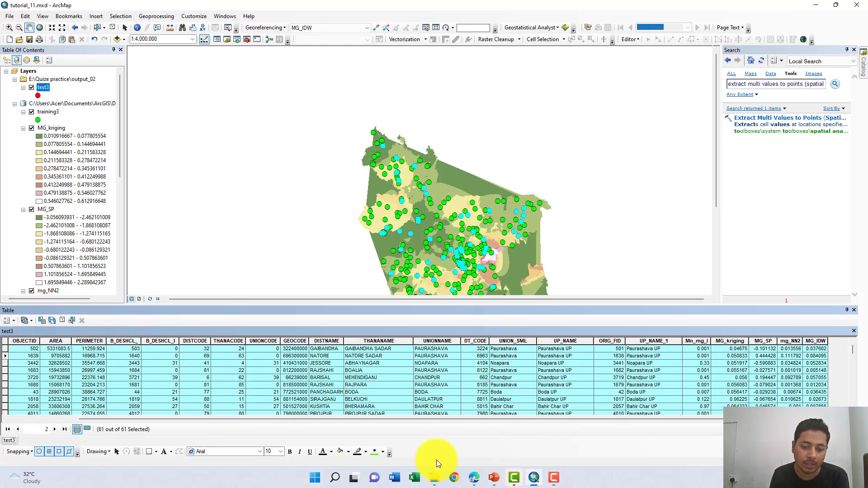
# Switch to Excel and create a blank workbook
pyautogui.click(415, 478)
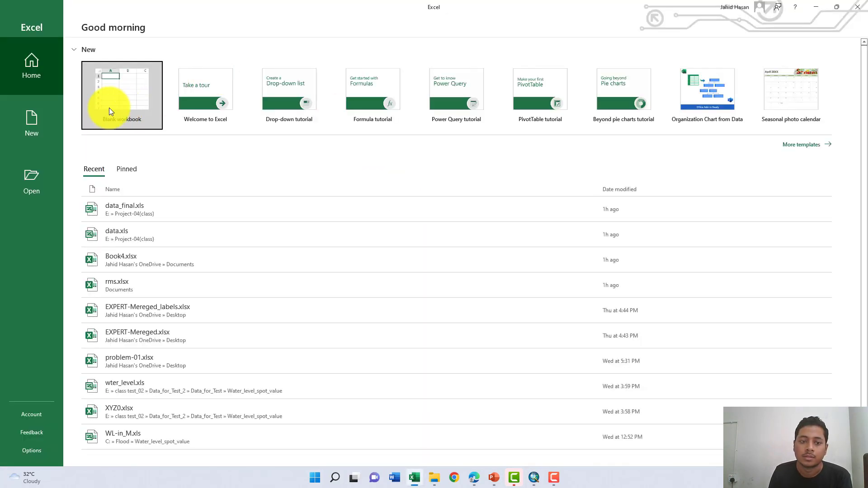
pyautogui.click(110, 108)
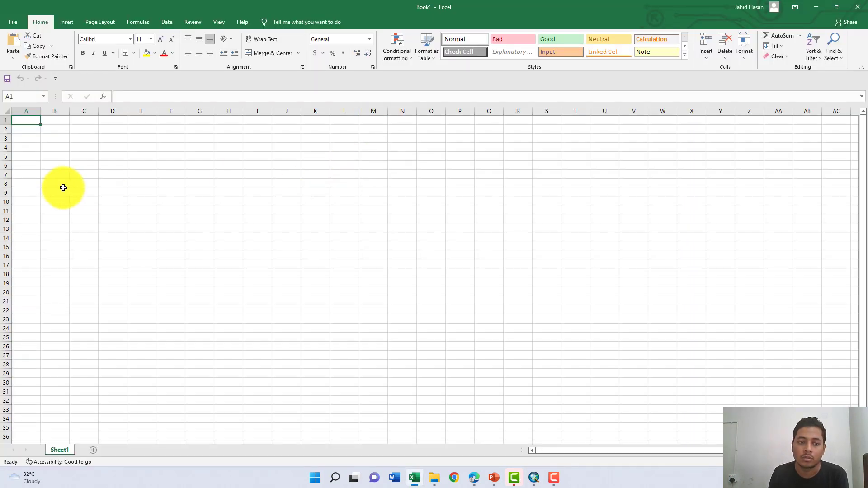
# Paste the copied test3 records into the sheet starting at A1 and enter the header Dif_Kri in Y1
pyautogui.hotkey('ctrl', 'v')
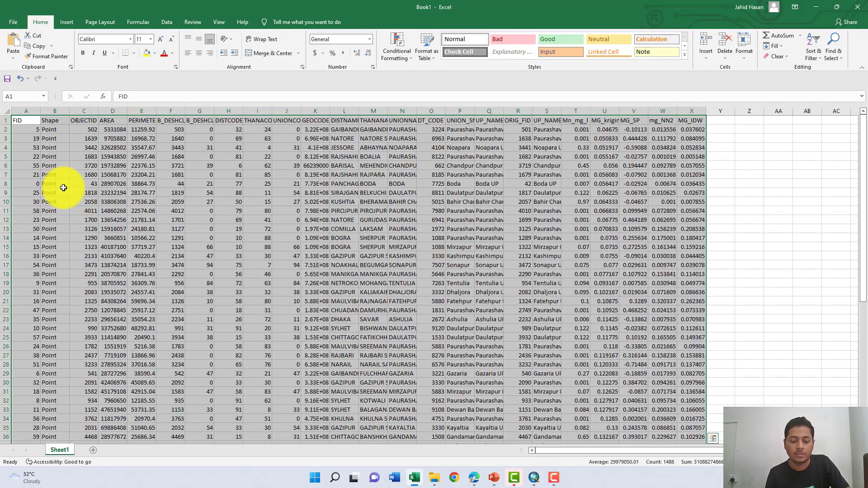
pyautogui.click(722, 120)
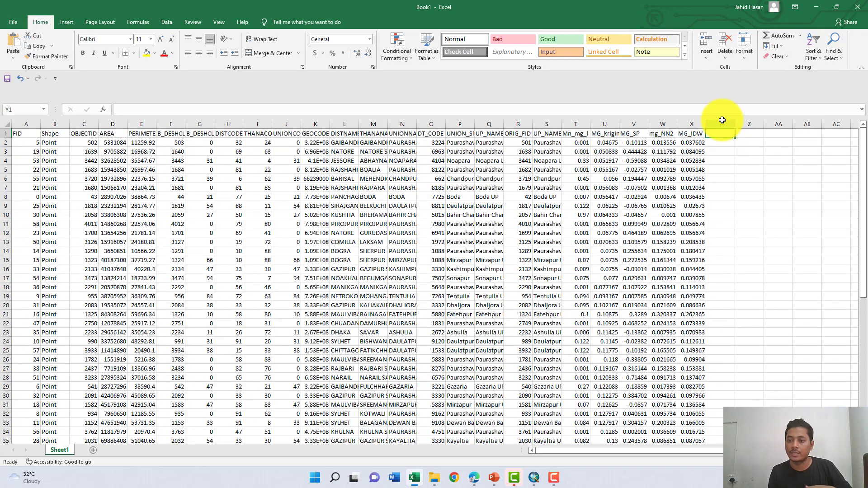
pyautogui.click(861, 95)
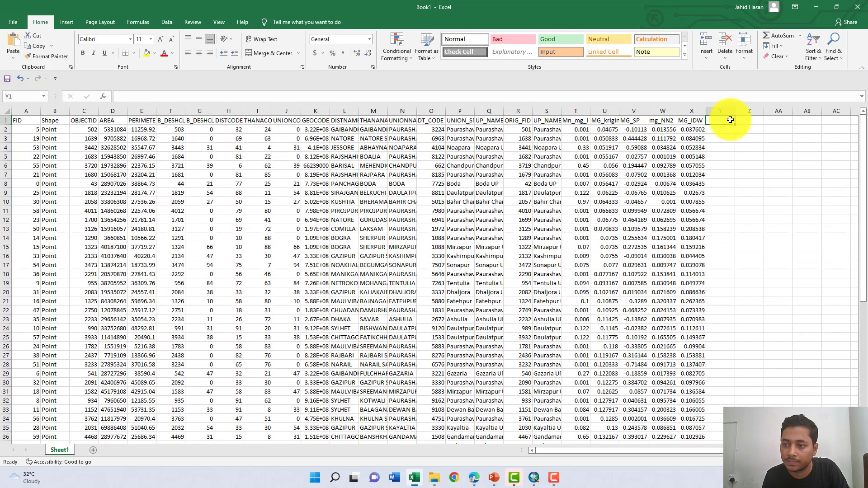
pyautogui.write('Di')
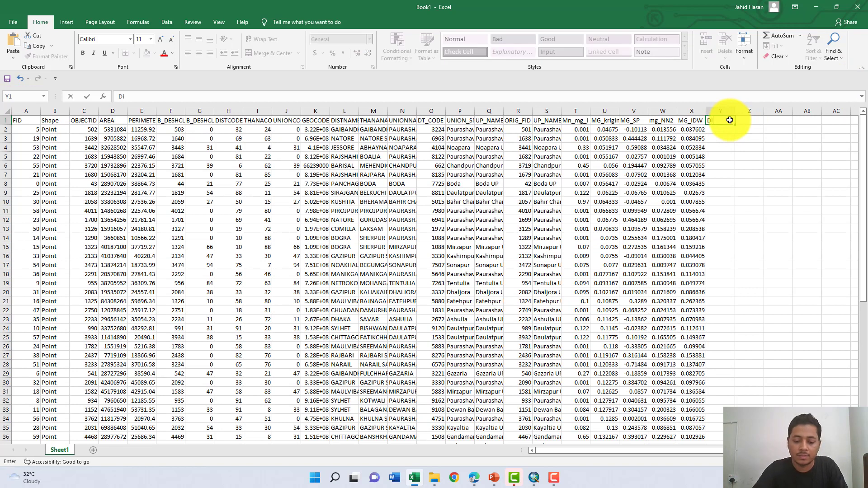
pyautogui.click(719, 122)
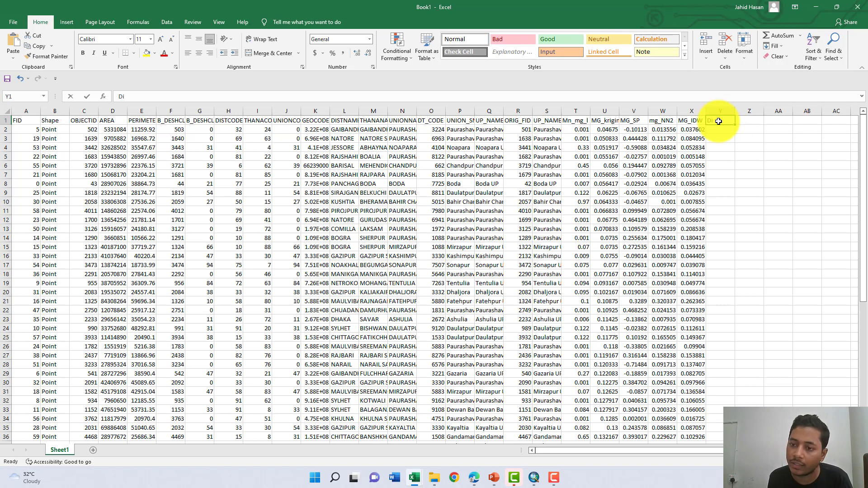
pyautogui.doubleClick(719, 121)
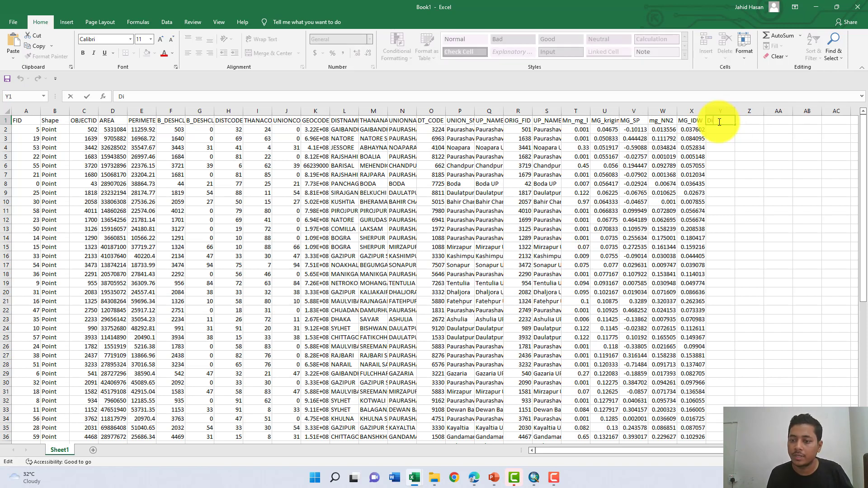
pyautogui.write('f_Kri')
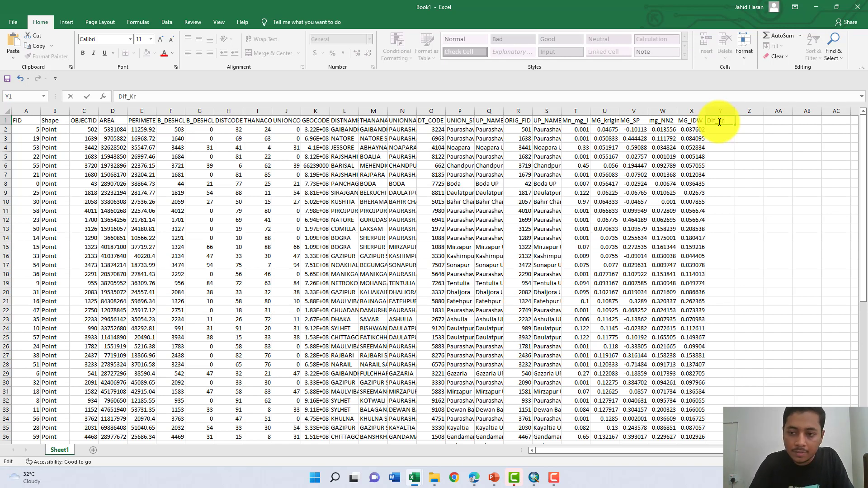
# Enter the column headers DIF_SP, DIF-NN and DF_IDW in cells Z1, AA1 and AB1
pyautogui.click(751, 121)
pyautogui.write('DIF_')
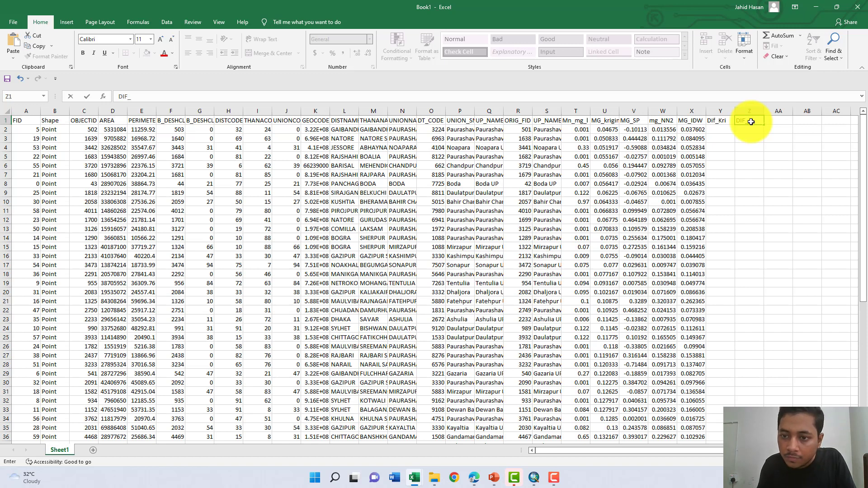
pyautogui.write('SP')
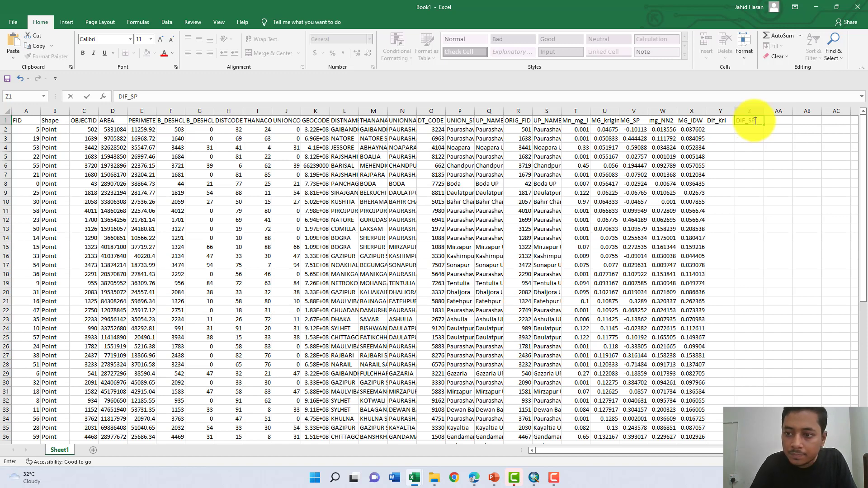
pyautogui.click(785, 122)
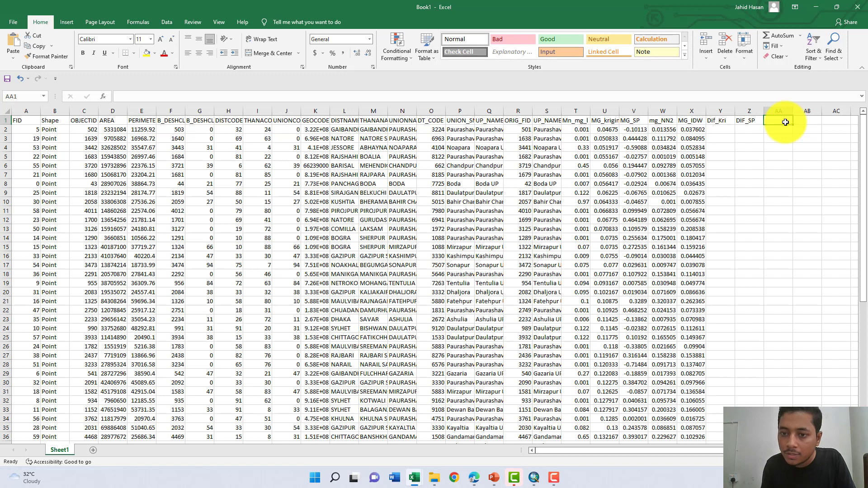
pyautogui.write('DIF-')
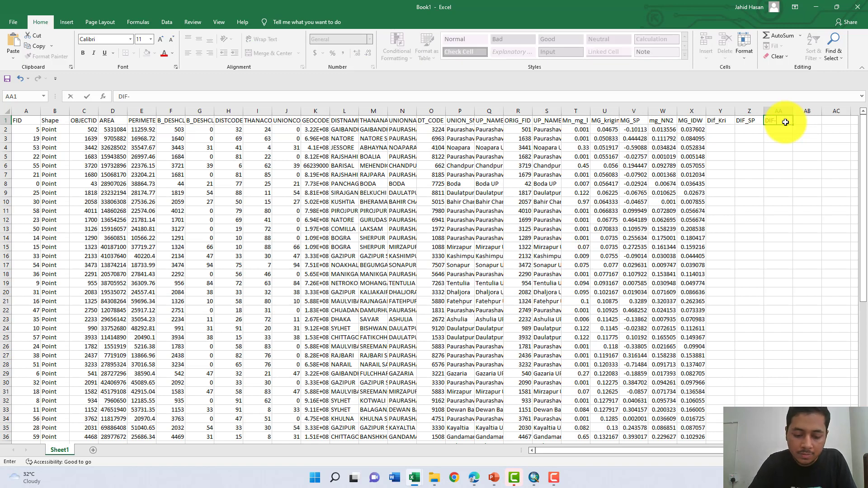
pyautogui.write('NN')
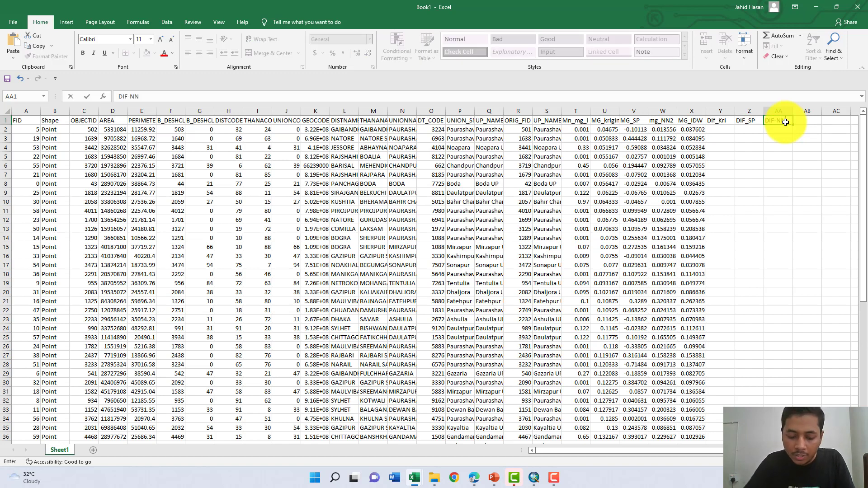
pyautogui.click(804, 122)
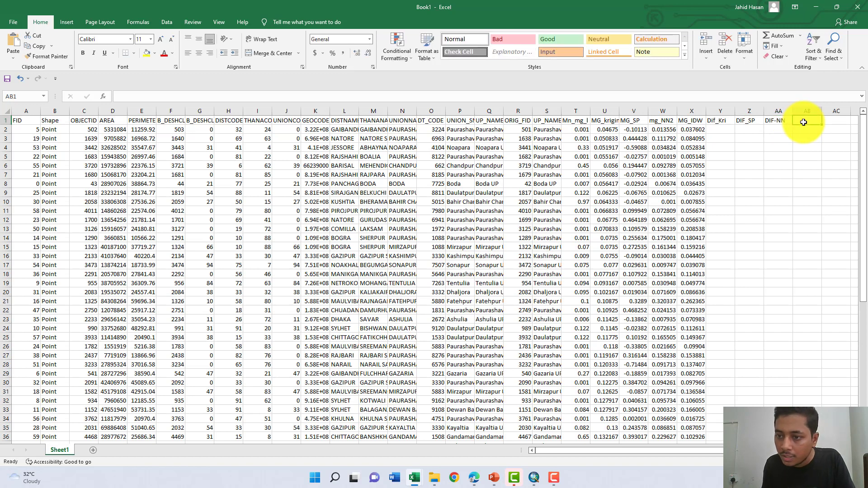
pyautogui.write('D')
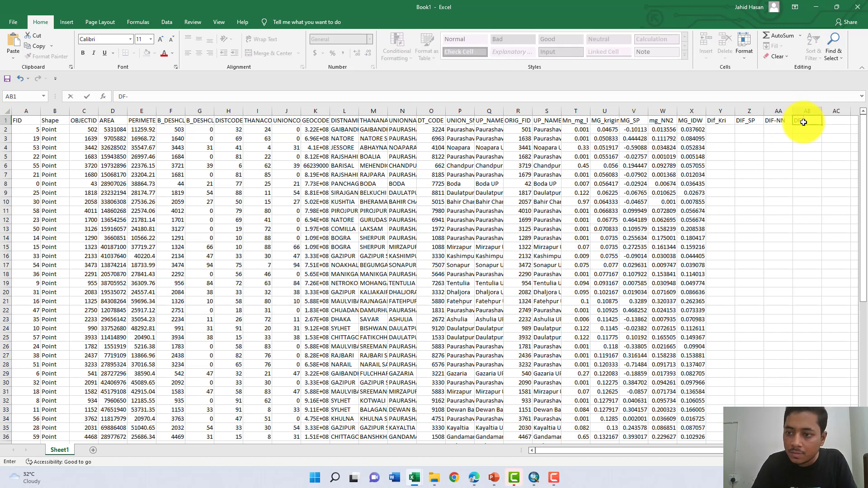
pyautogui.write('F_IDW')
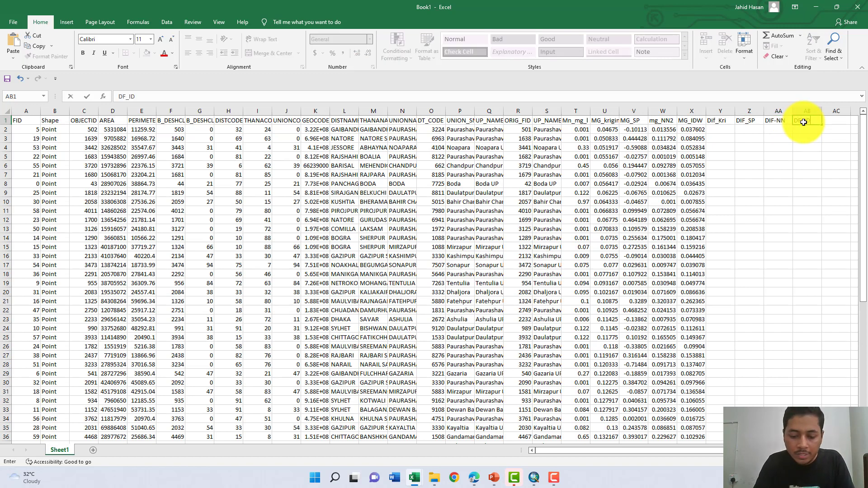
# Calculate the Dif_Kri difference in Y2 with the formula =T2-U2 and fill it down through all records
pyautogui.click(721, 129)
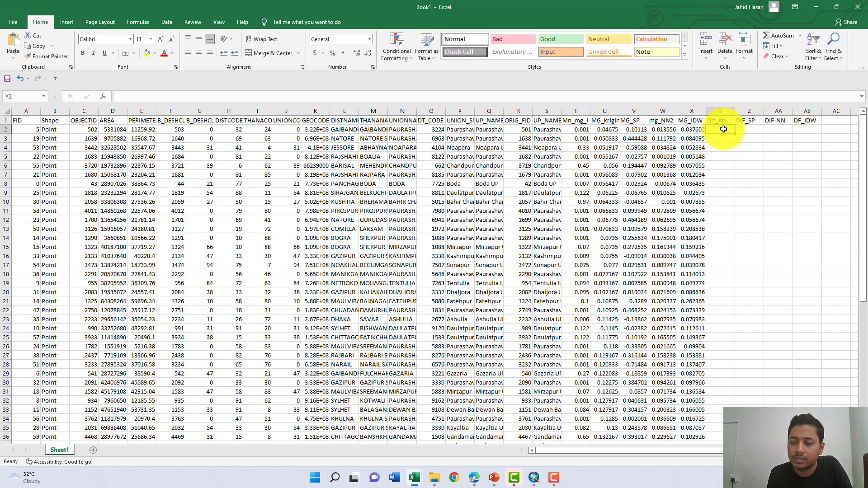
pyautogui.write('=')
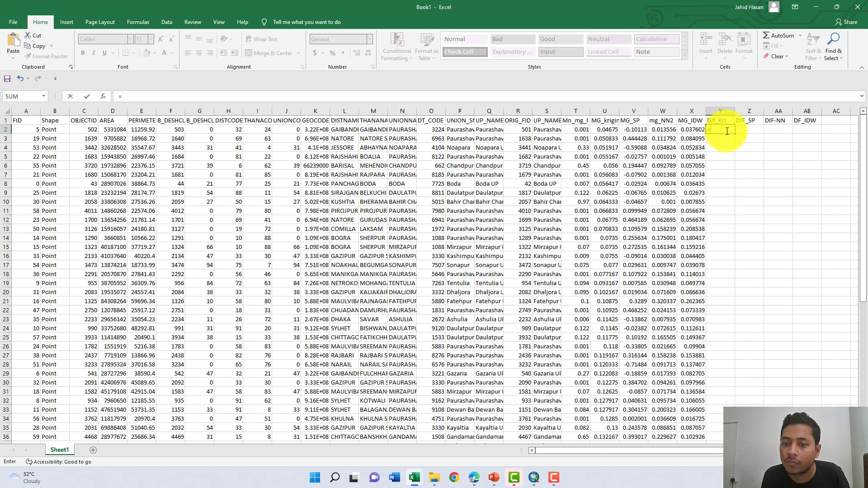
pyautogui.click(577, 129)
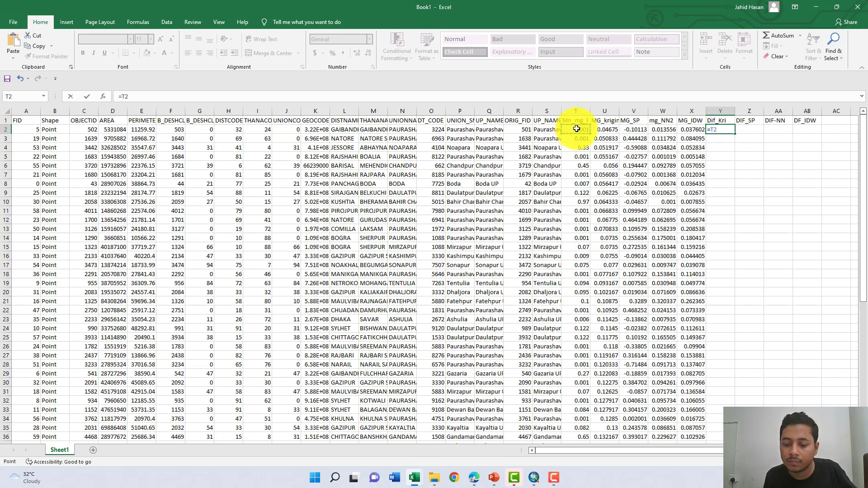
pyautogui.write('-')
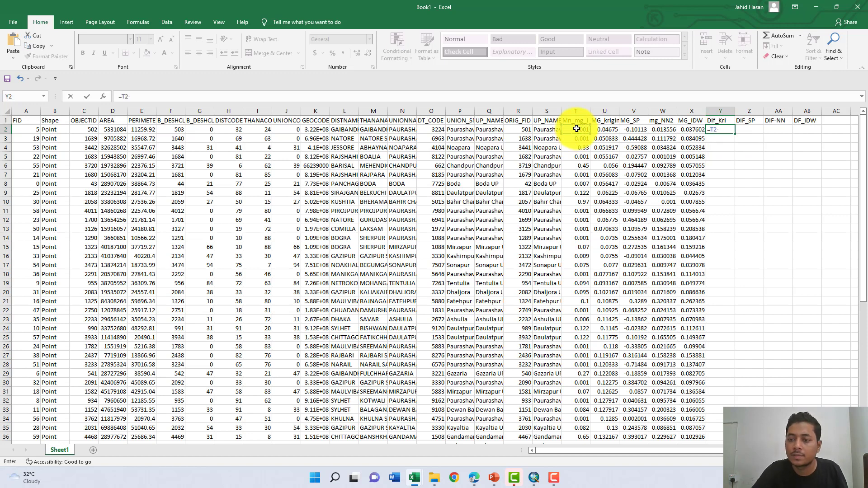
pyautogui.click(609, 130)
pyautogui.press('Return')
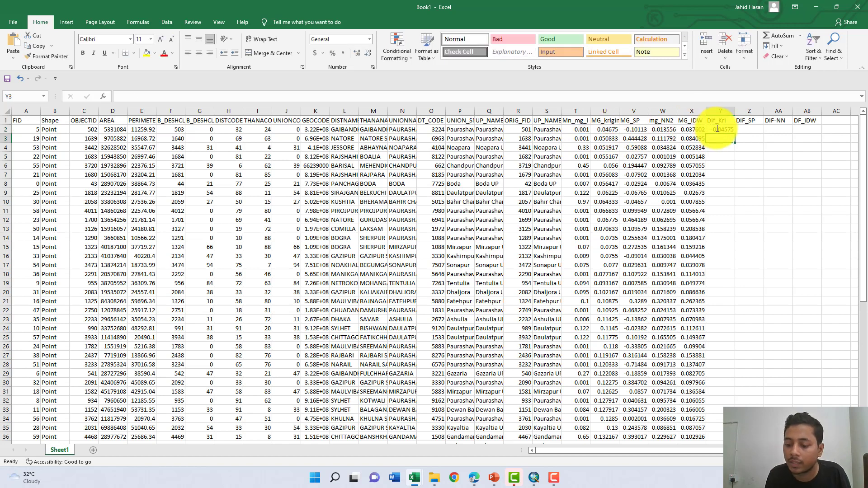
pyautogui.click(718, 129)
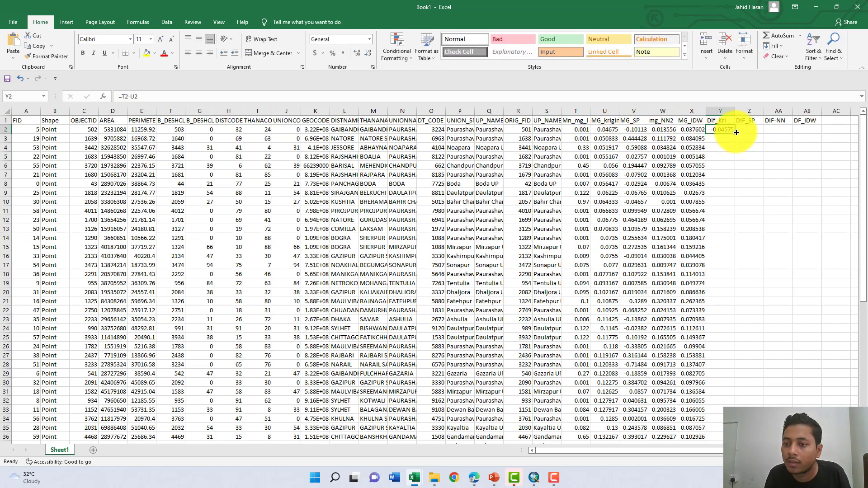
pyautogui.doubleClick(736, 135)
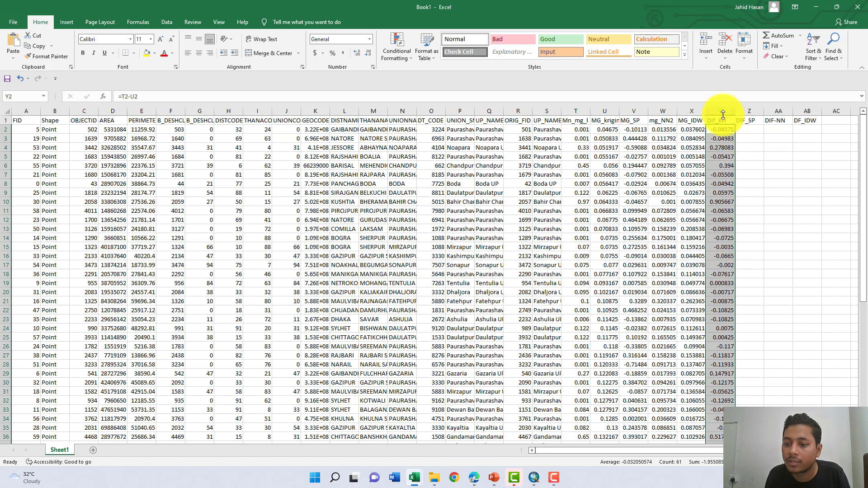
# Fill the DIF_SP, DIF-NN and DF_IDW columns with Mn_mg_l minus MG_SP, mg_NN2 and MG_IDW respectively
pyautogui.click(750, 129)
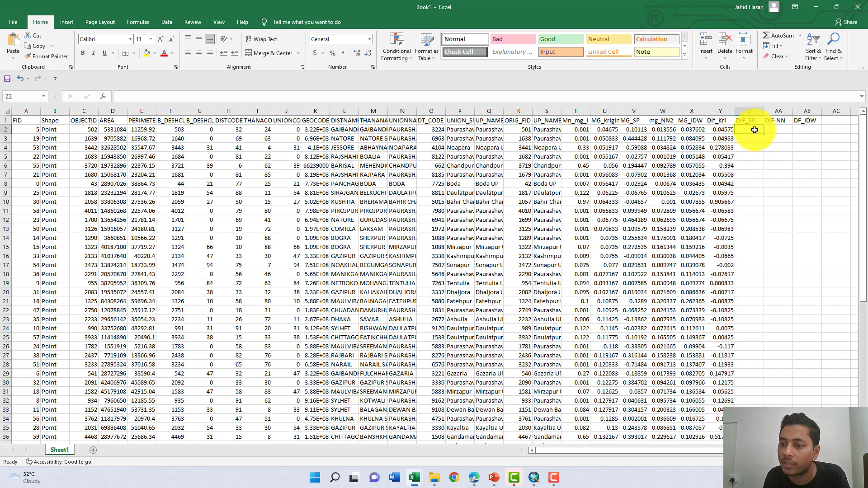
pyautogui.write('=')
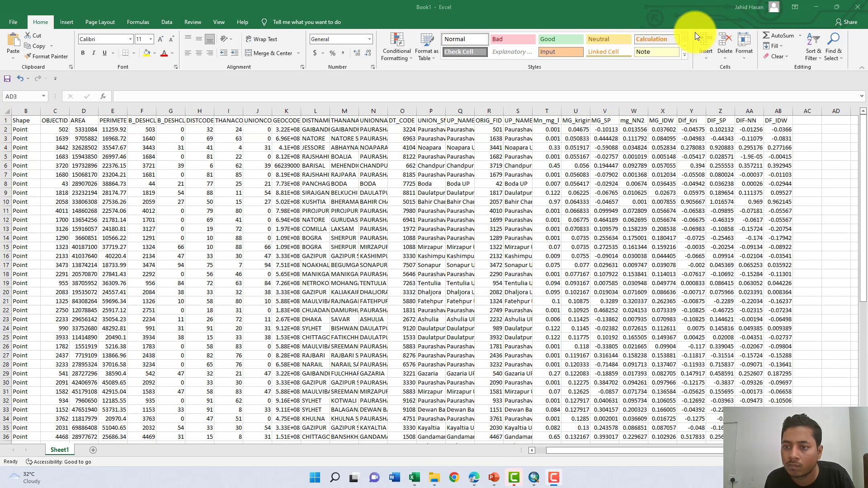
# Copy the four difference columns from Dif_Kri to DF_IDW, including their headers and all records
pyautogui.click(691, 111)
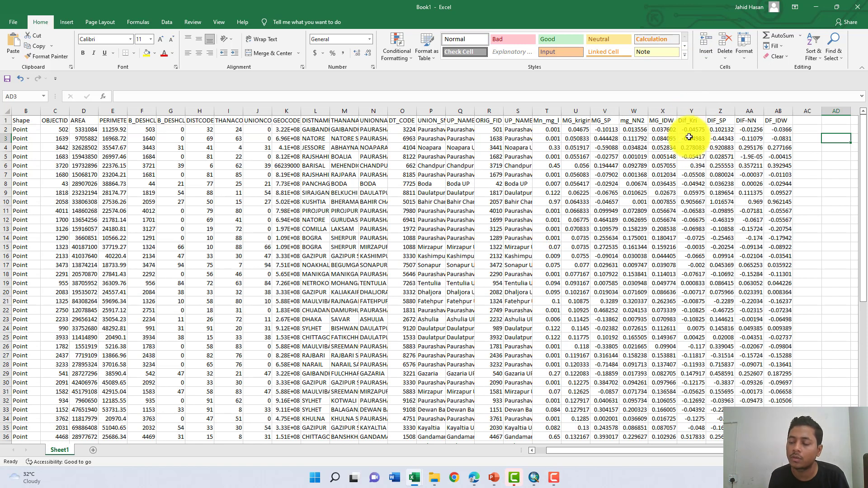
pyautogui.click(691, 111)
pyautogui.click(720, 111)
pyautogui.click(750, 110)
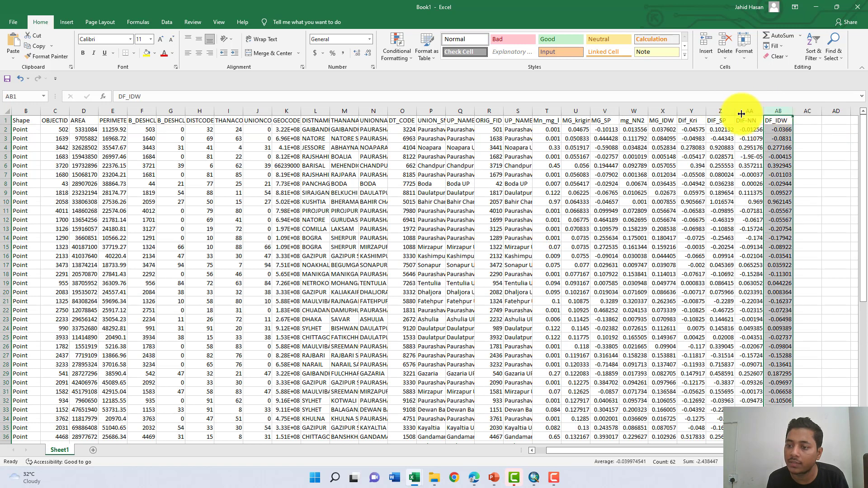
pyautogui.moveTo(691, 120); pyautogui.dragTo(771, 119)
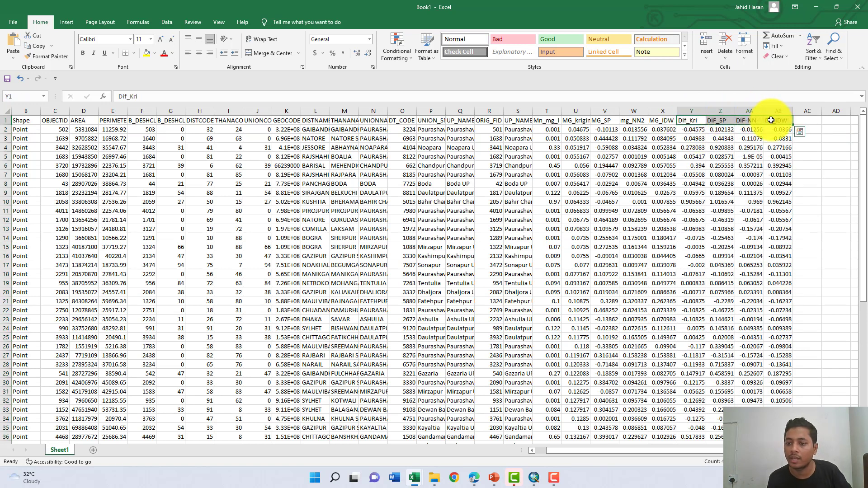
pyautogui.hotkey('ctrl', 'shift', 'Down')
pyautogui.hotkey('ctrl', 'c')
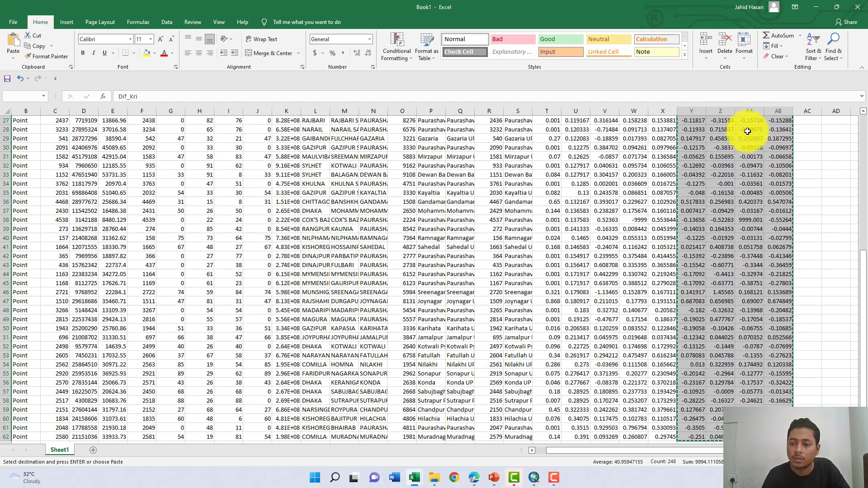
# Add a new worksheet and paste the copied difference columns there at A1 as values instead of formulas
pyautogui.click(93, 450)
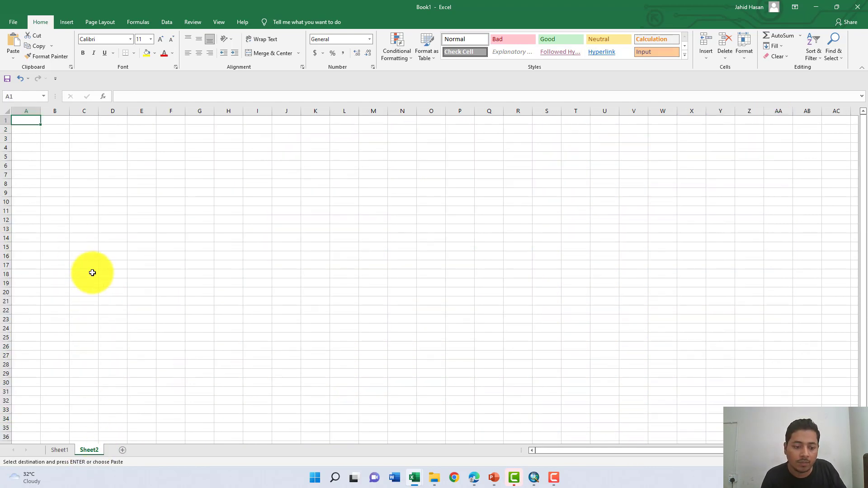
pyautogui.hotkey('ctrl', 'v')
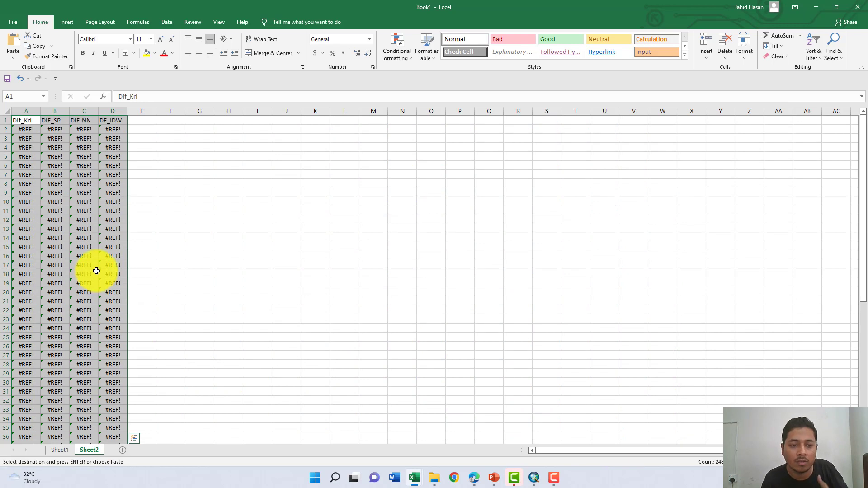
pyautogui.click(9, 54)
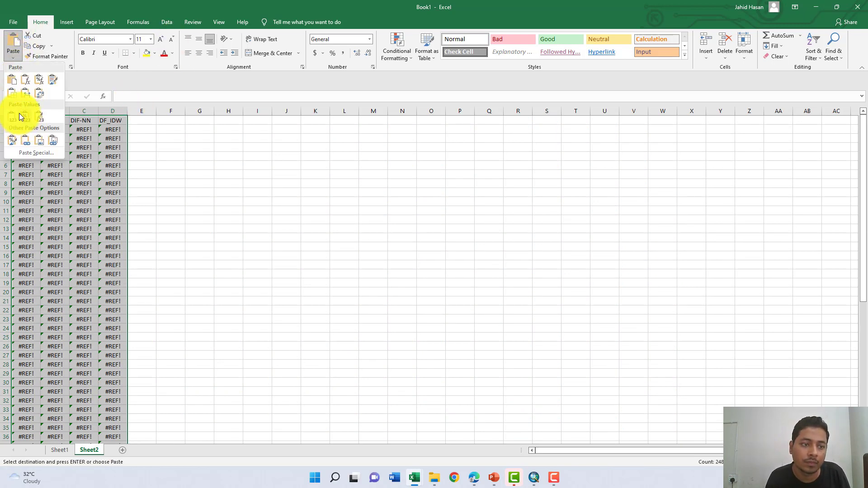
pyautogui.click(26, 116)
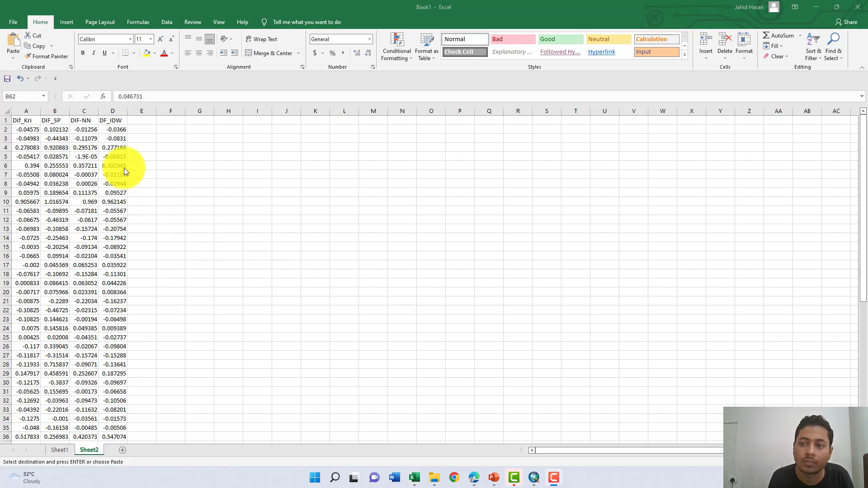
# Enter the label KRI in cell G5 of Sheet2
pyautogui.doubleClick(201, 155)
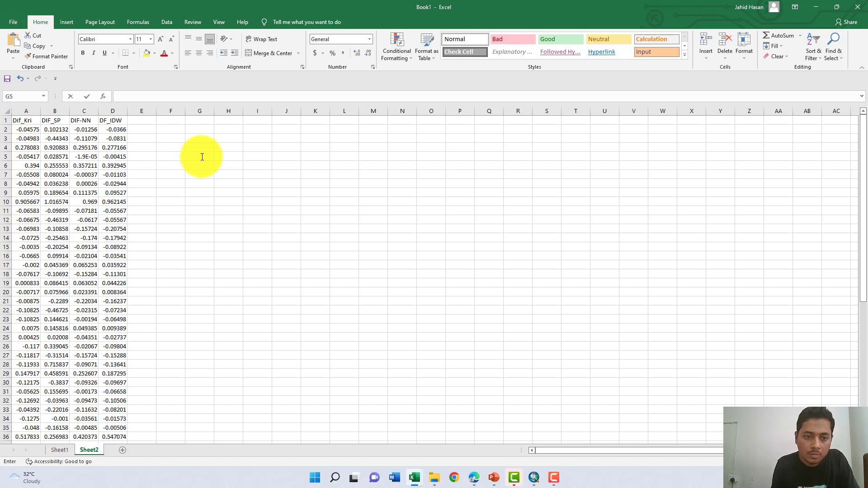
pyautogui.write('KRI')
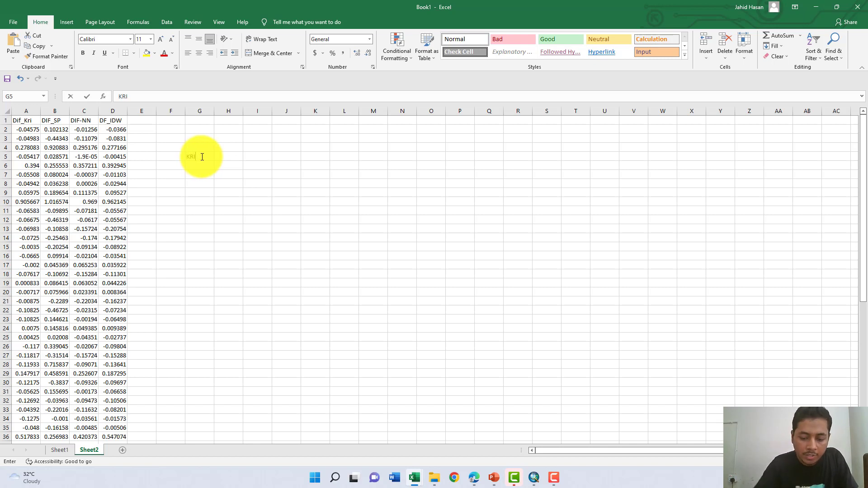
pyautogui.press('Tab')
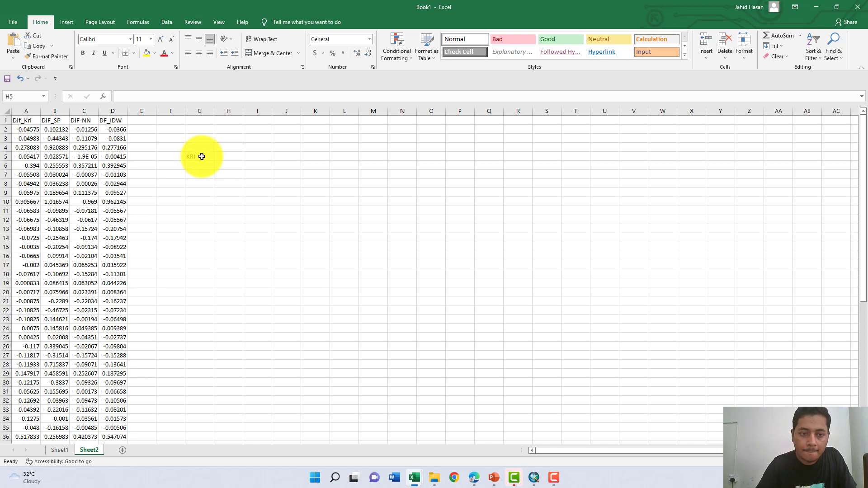
# Enter the labels SP, NN and idw in cells H5, I5 and J5 beside KRI
pyautogui.doubleClick(221, 157)
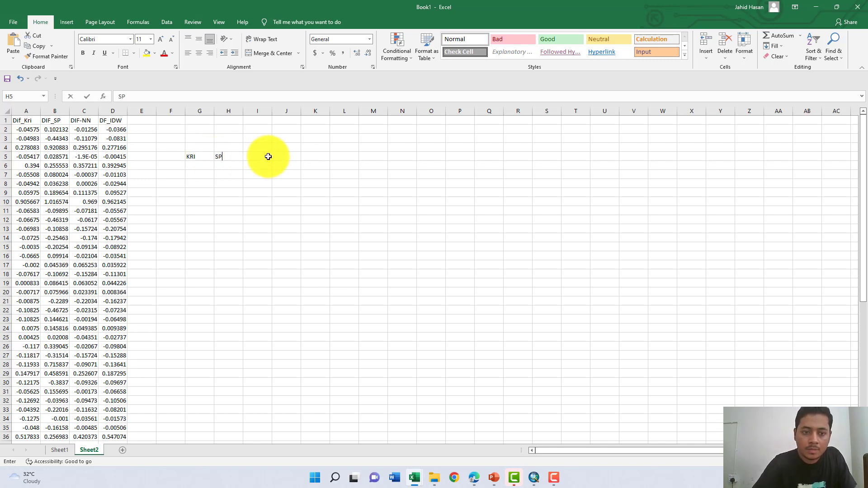
pyautogui.press('Tab')
pyautogui.doubleClick(254, 157)
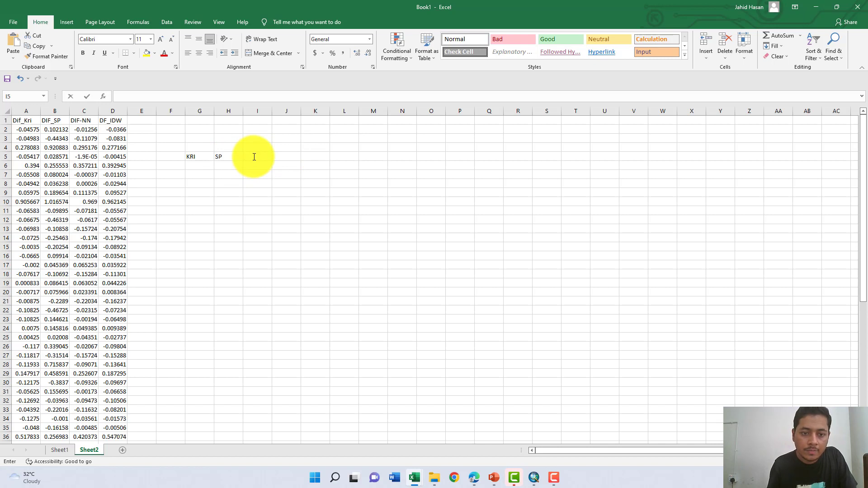
pyautogui.write('NN')
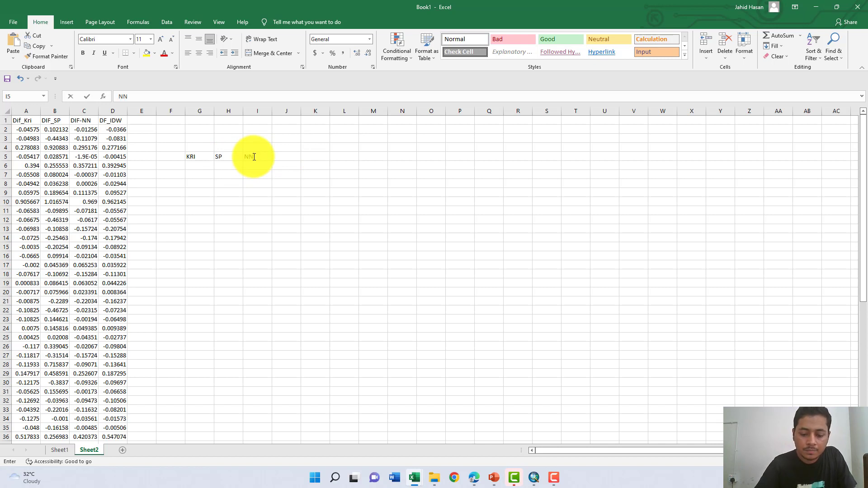
pyautogui.press('Tab')
pyautogui.doubleClick(287, 157)
pyautogui.write('i')
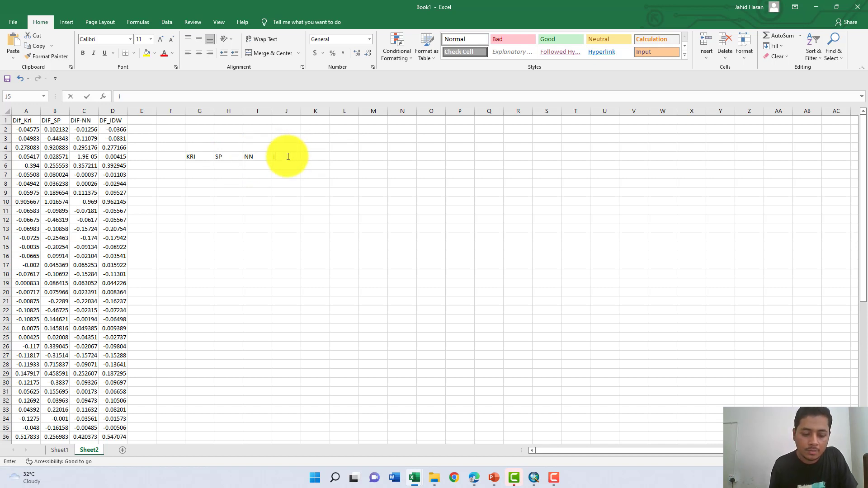
pyautogui.write('dw')
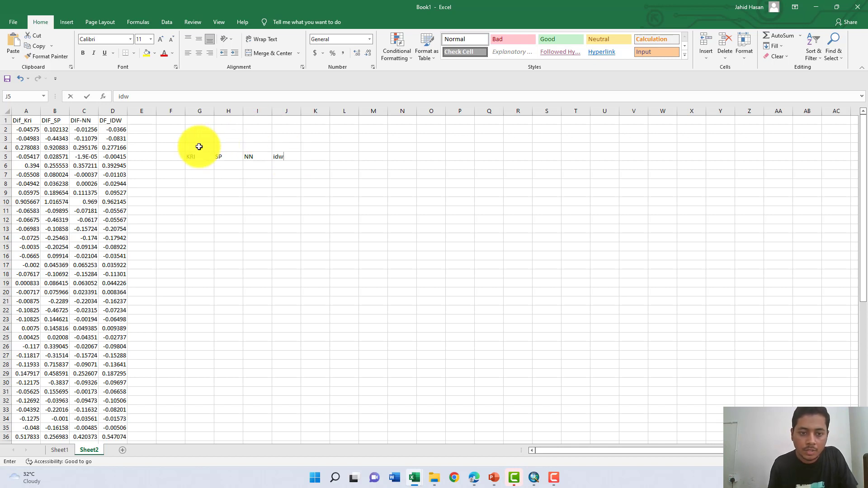
# Merge and center cells G4:J4 above the method labels and fill the merged cell with yellow
pyautogui.moveTo(199, 147); pyautogui.dragTo(286, 147)
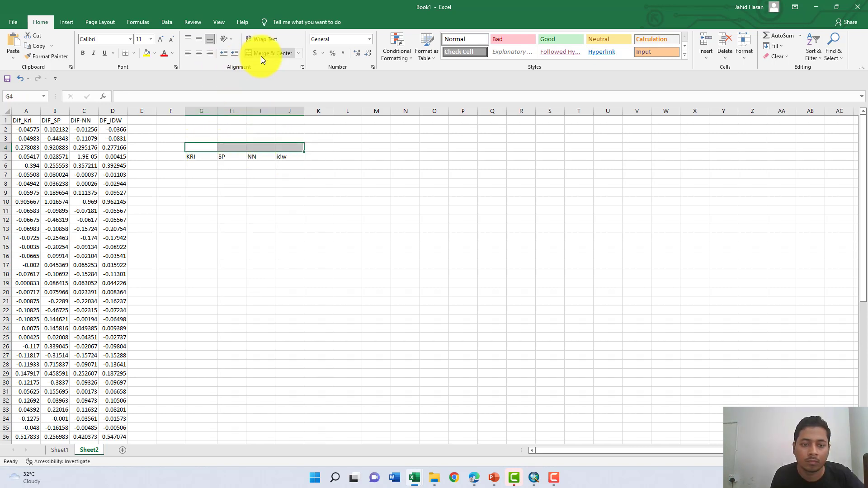
pyautogui.click(272, 54)
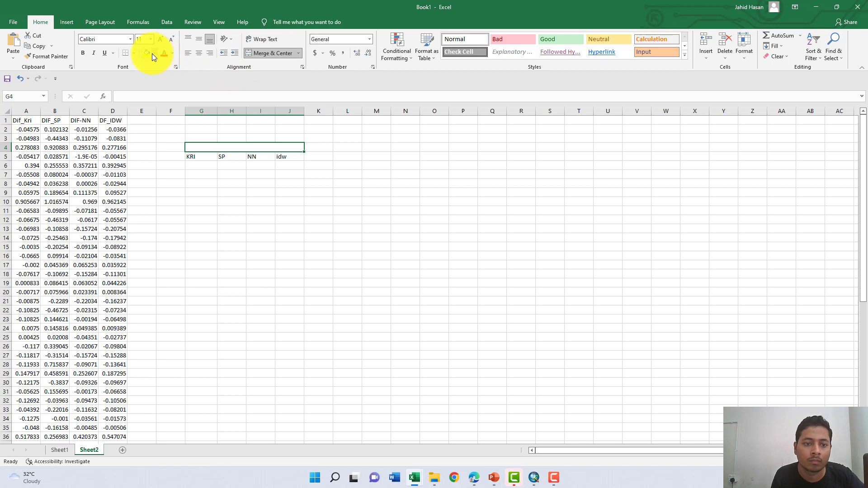
pyautogui.click(148, 53)
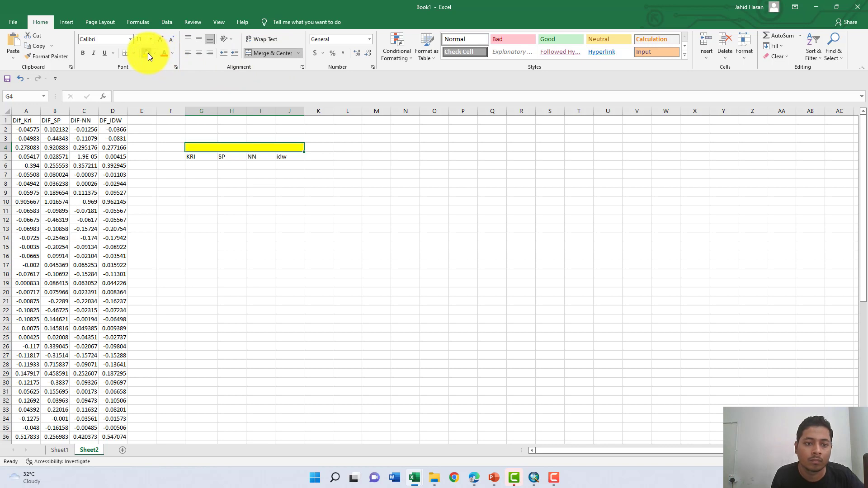
# Enter the title RMS Error in the yellow merged cell above the method labels
pyautogui.doubleClick(246, 147)
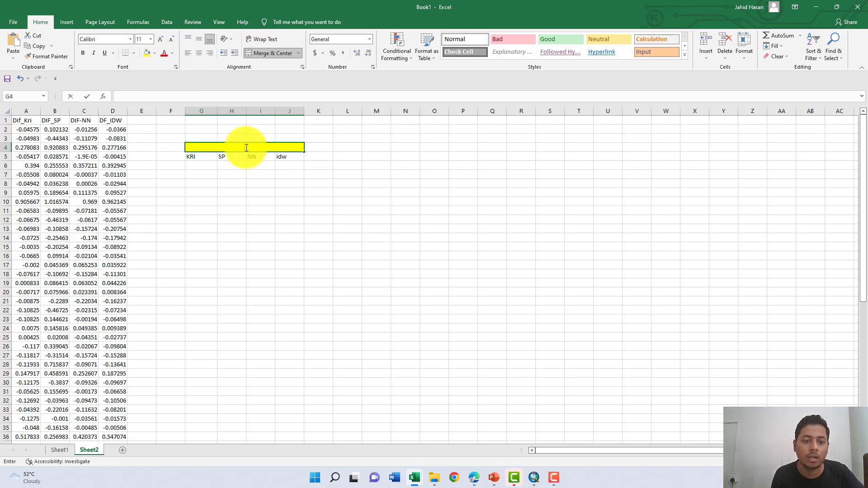
pyautogui.write('RMS')
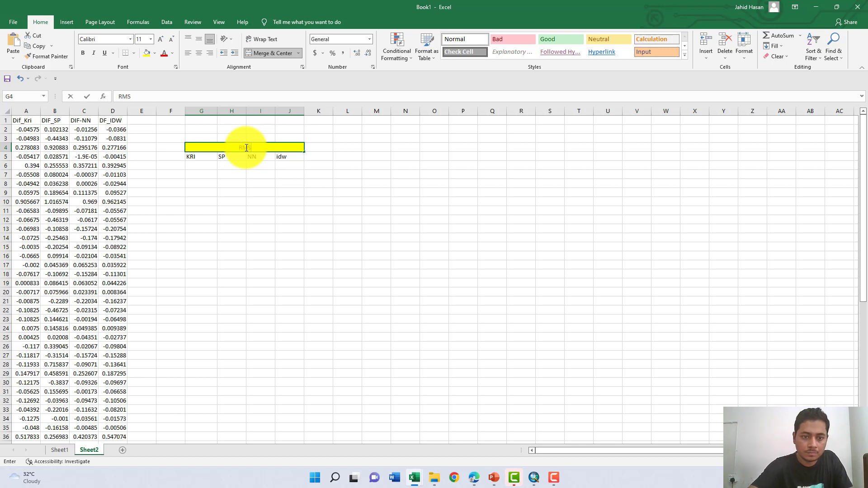
pyautogui.write(' Eroor')
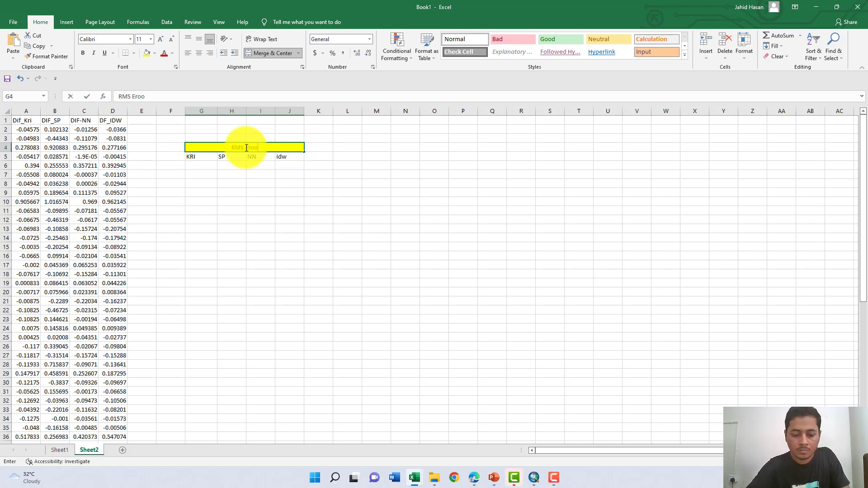
pyautogui.press('BackSpace')
pyautogui.press('BackSpace')
pyautogui.press('BackSpace')
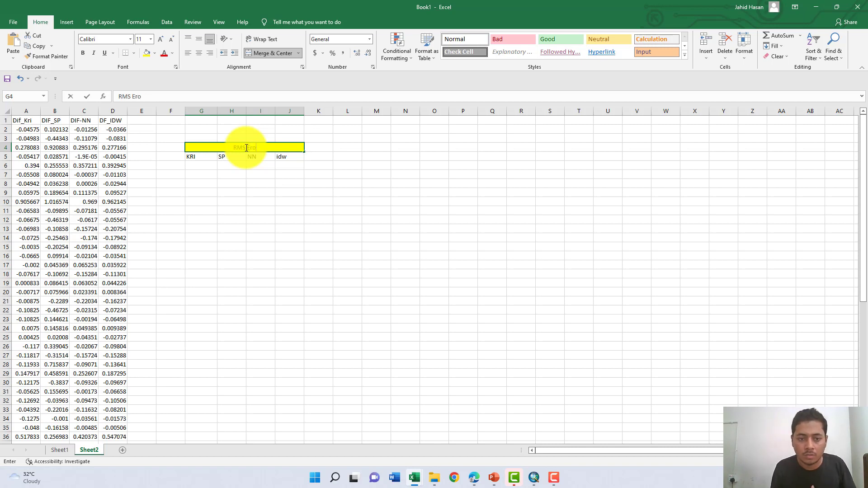
pyautogui.write('ror')
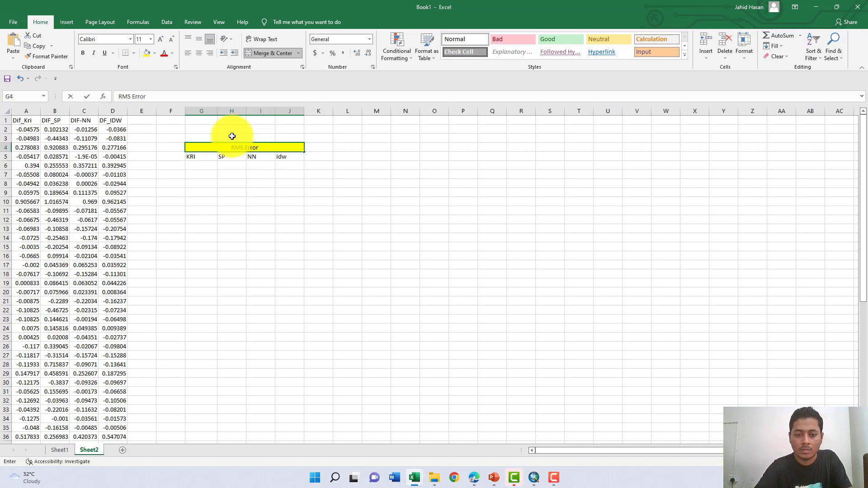
pyautogui.click(252, 174)
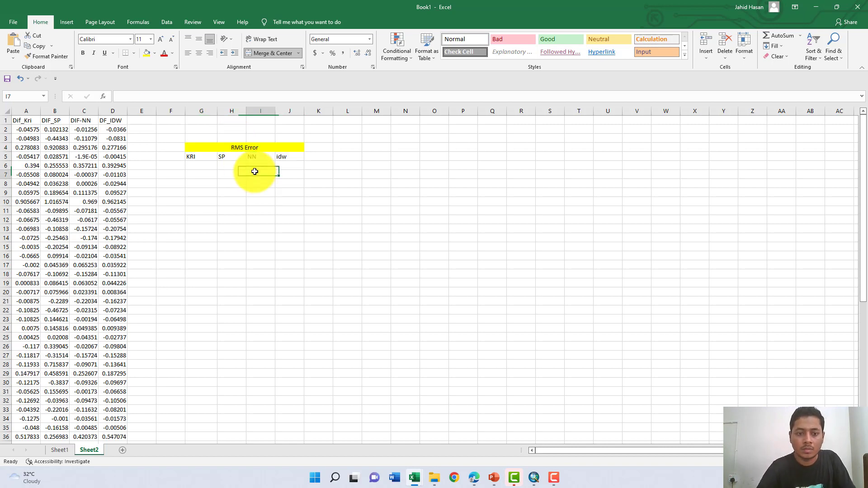
# Begin a formula in G6 under KRI that takes the square root of the sum of squares, SQRT(SUMSQ(A2:A62)
pyautogui.click(201, 164)
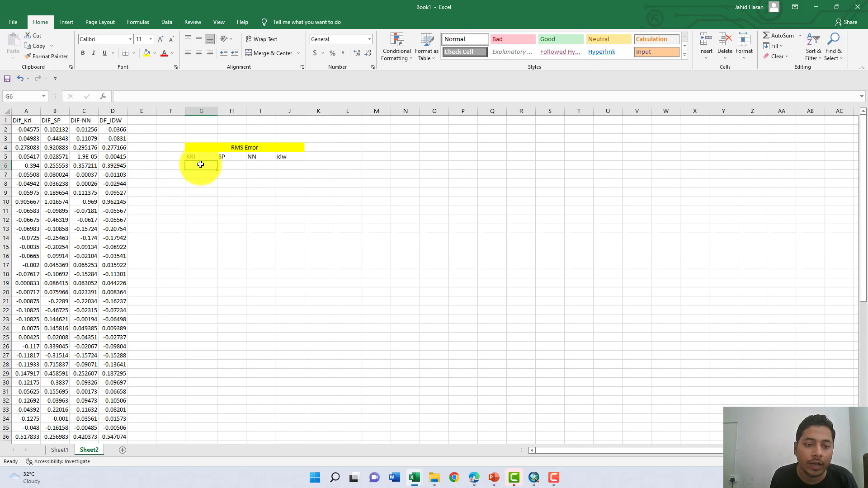
pyautogui.write('=')
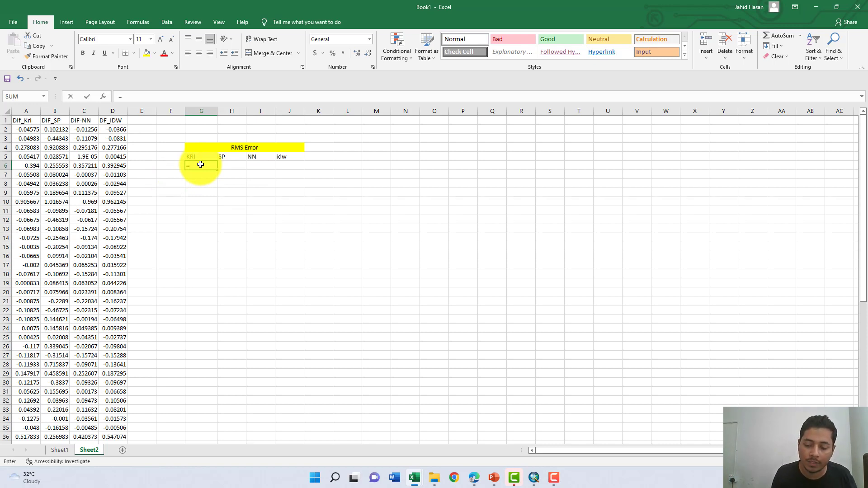
pyautogui.write('sr')
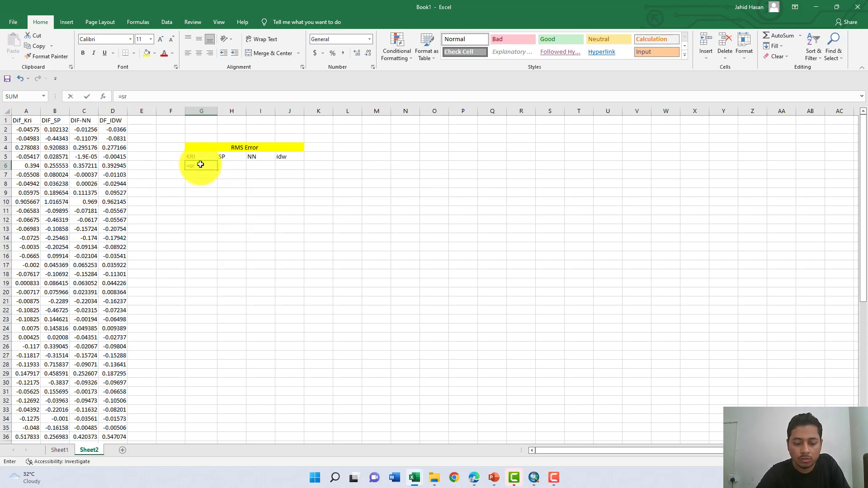
pyautogui.press('BackSpace')
pyautogui.write('qr')
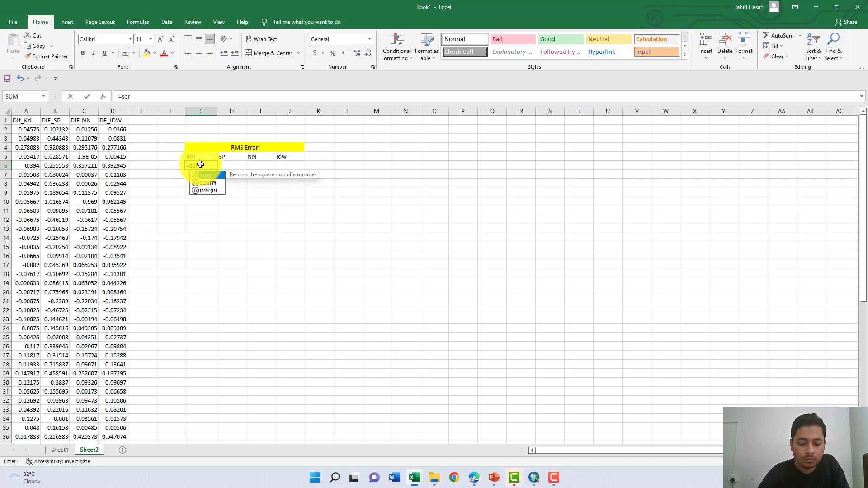
pyautogui.press('Tab')
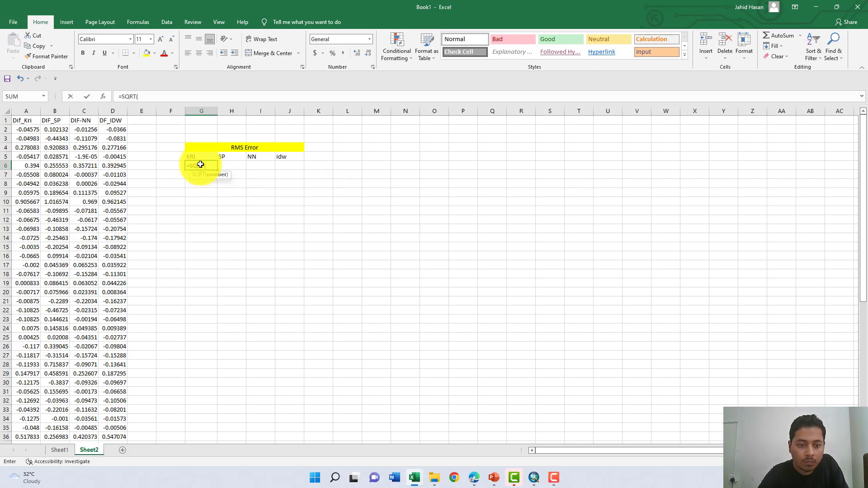
pyautogui.write('su')
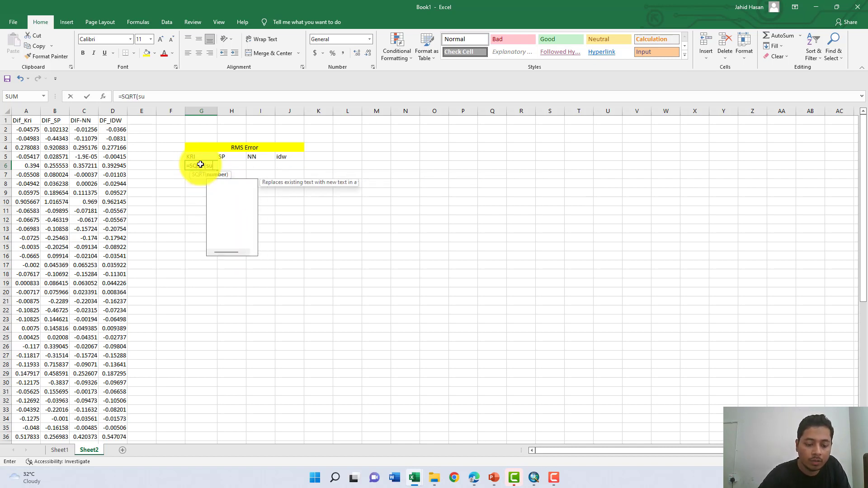
pyautogui.write('ms')
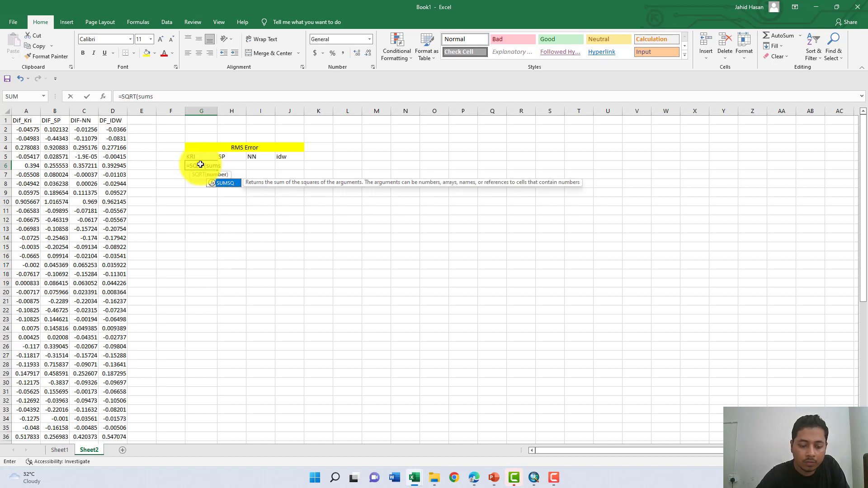
pyautogui.press('Tab')
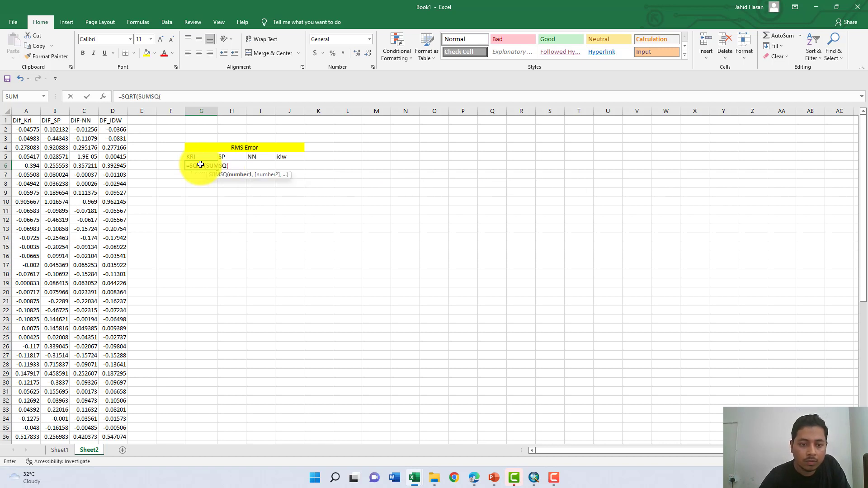
pyautogui.click(26, 131)
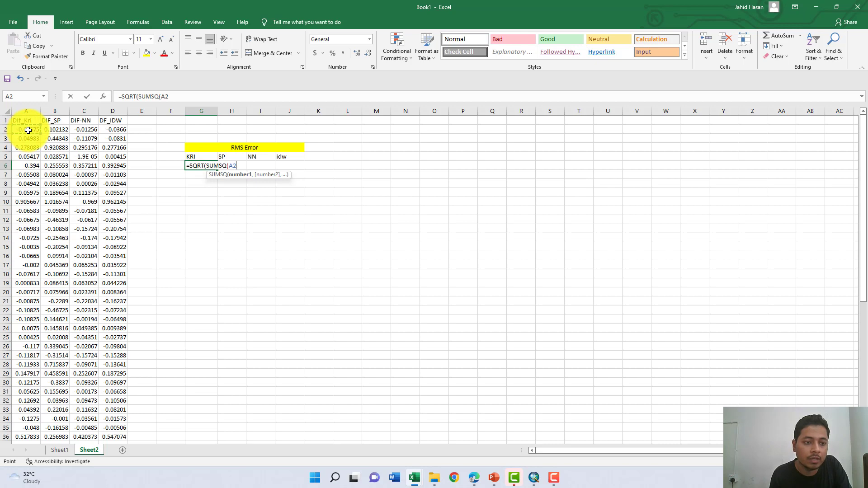
pyautogui.hotkey('ctrl', 'shift', 'Down')
pyautogui.click(861, 271)
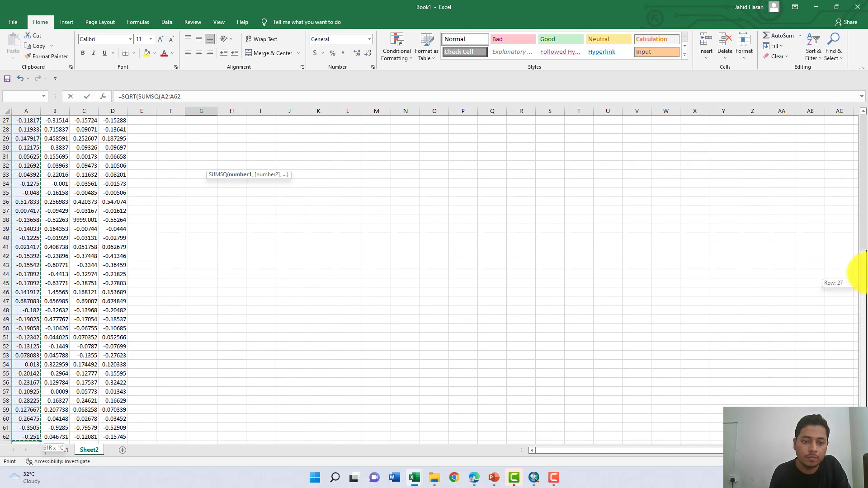
pyautogui.moveTo(861, 271); pyautogui.dragTo(859, 120)
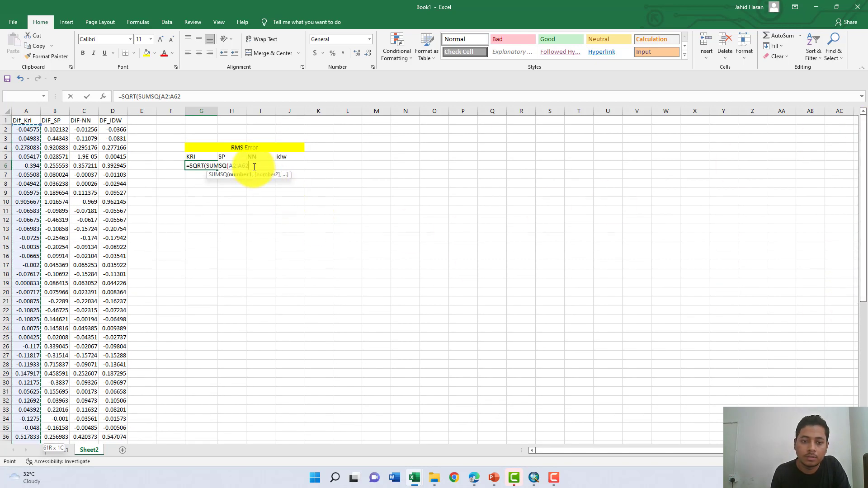
pyautogui.write(')')
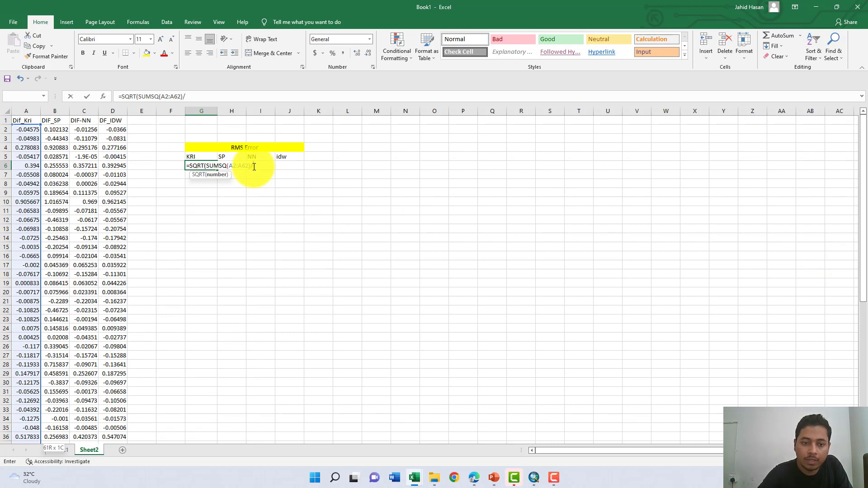
# Complete the G6 formula as =SQRT(SUMSQ(A2:A62)/COUNT(A2:A62)) and fill it across to J6 for the other methods
pyautogui.write('/cou')
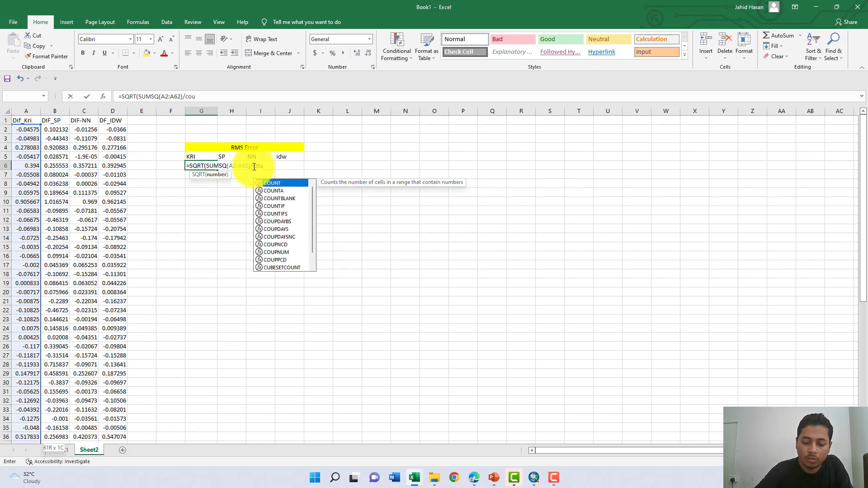
pyautogui.press('Tab')
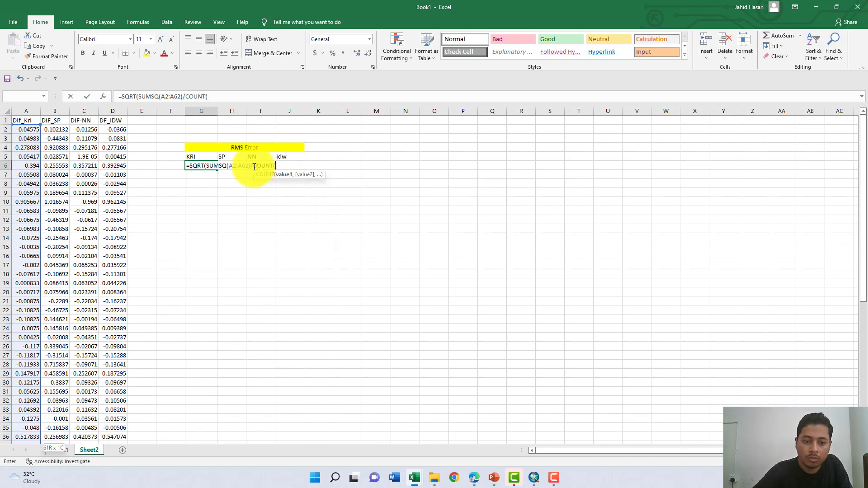
pyautogui.click(33, 131)
pyautogui.hotkey('ctrl', 'shift', 'Down')
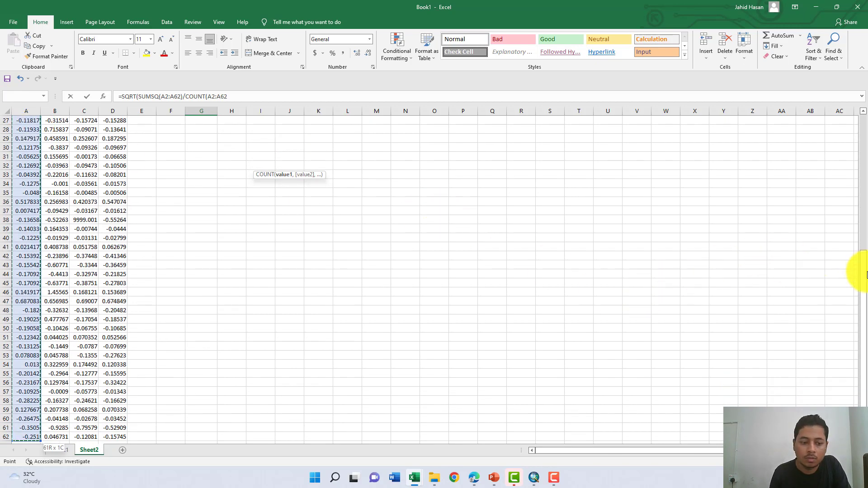
pyautogui.moveTo(862, 292); pyautogui.dragTo(865, 137)
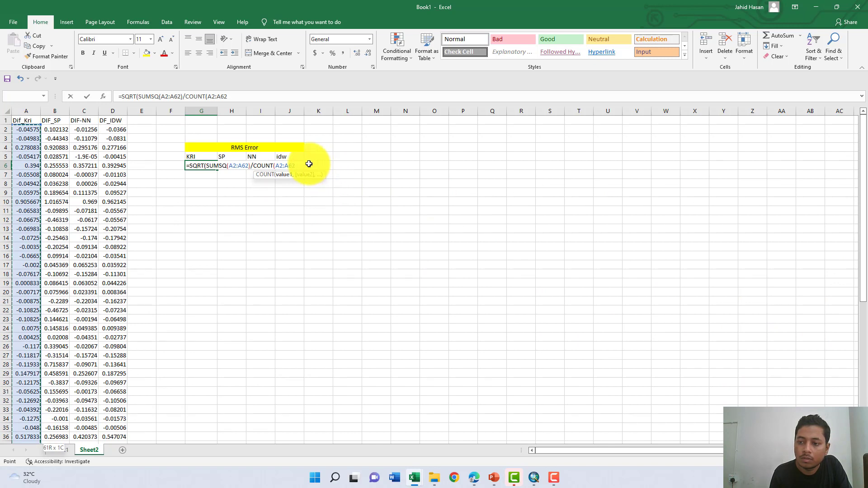
pyautogui.click(232, 97)
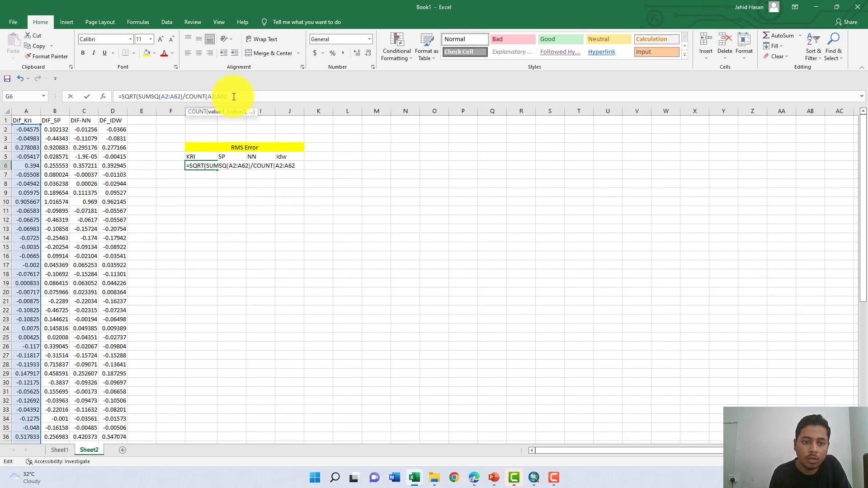
pyautogui.write(')')
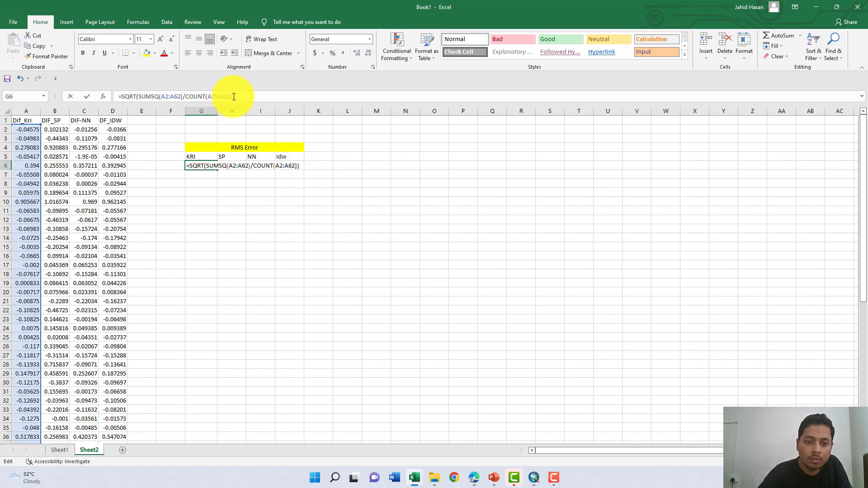
pyautogui.press('Return')
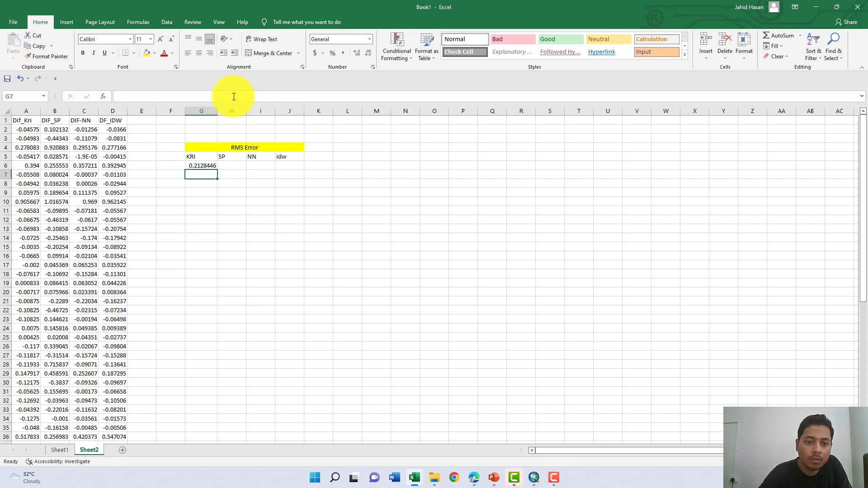
pyautogui.click(197, 165)
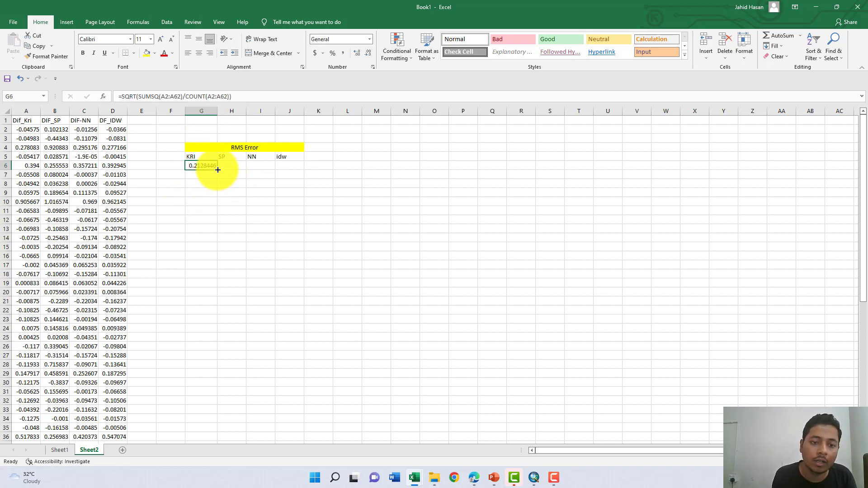
pyautogui.moveTo(217, 169); pyautogui.dragTo(292, 175)
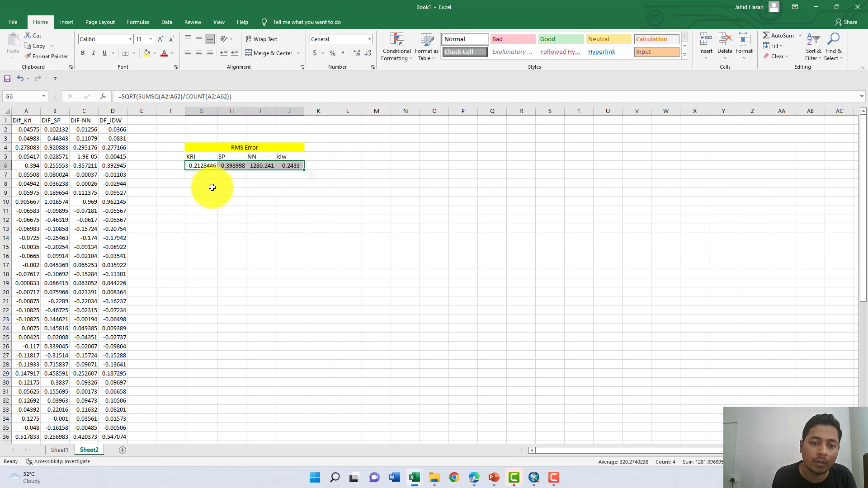
pyautogui.click(232, 192)
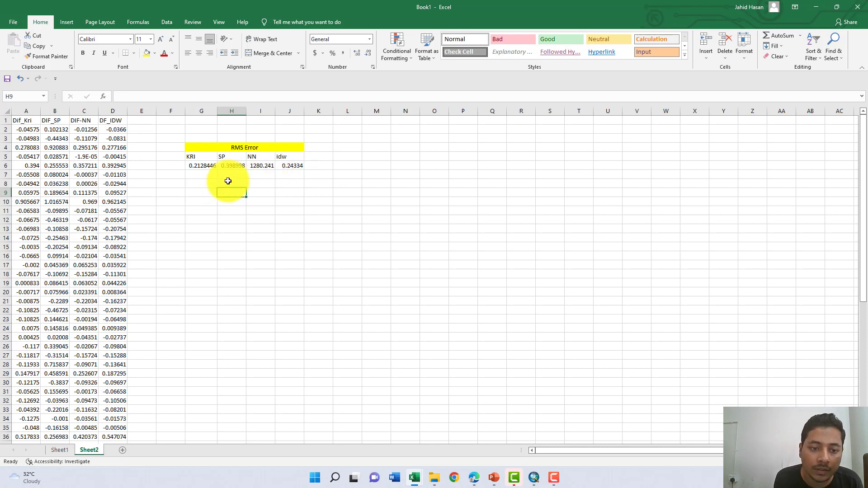
pyautogui.click(204, 166)
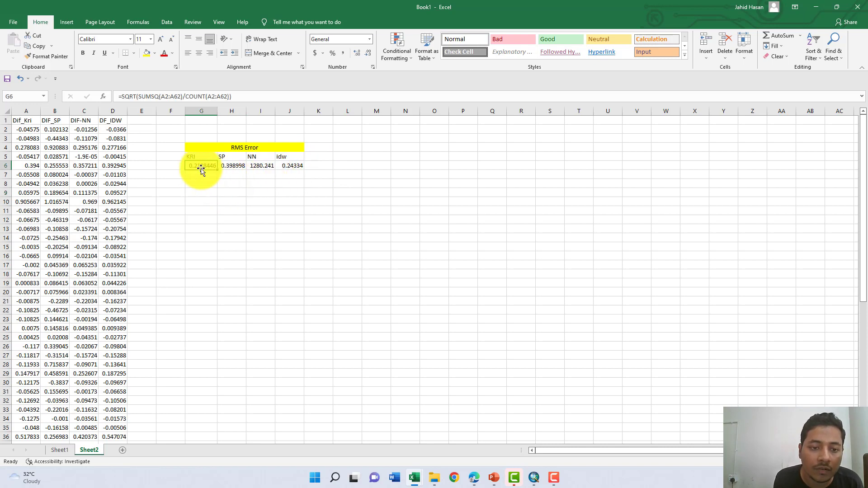
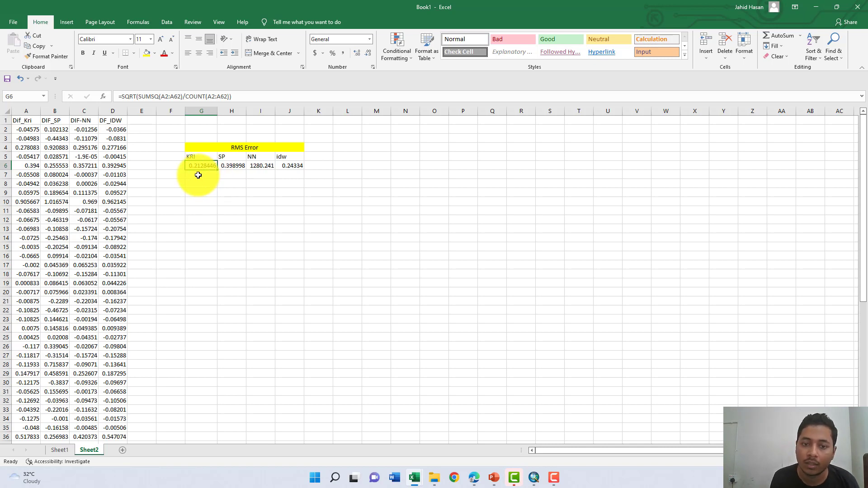
# Switch to ArcMap, close the attribute table and clear the selected features on the map
pyautogui.moveTo(534, 476)
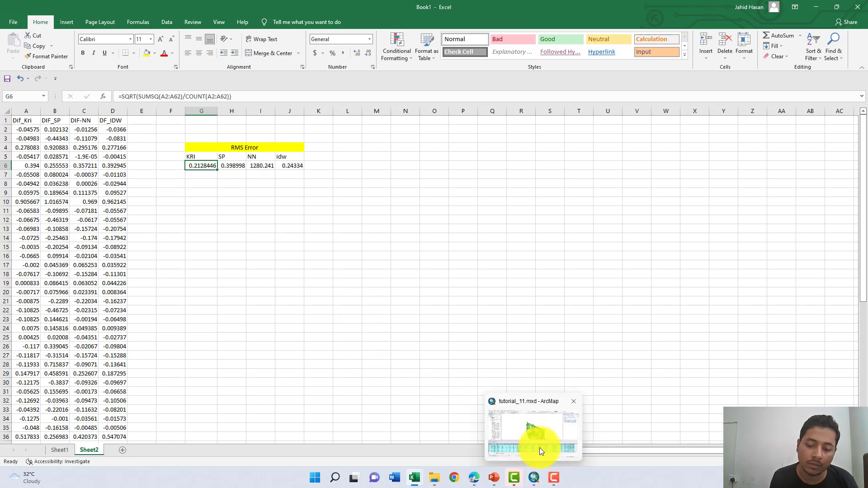
pyautogui.click(538, 450)
pyautogui.click(853, 310)
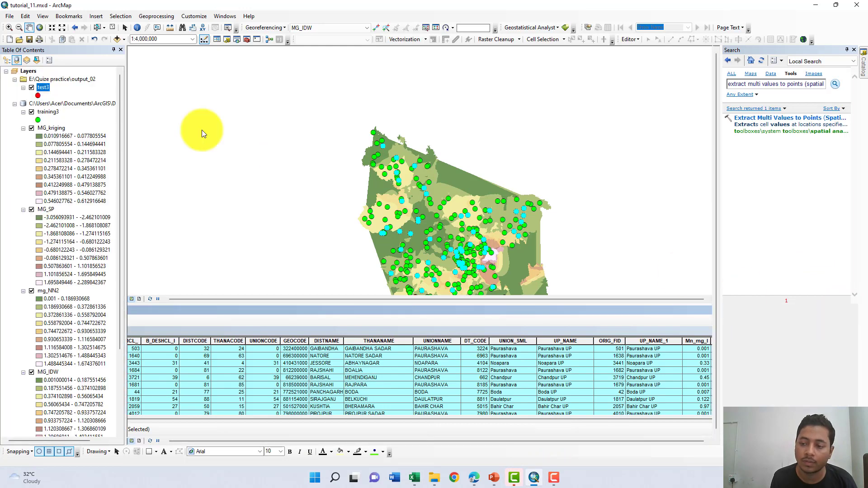
pyautogui.click(152, 13)
pyautogui.click(120, 8)
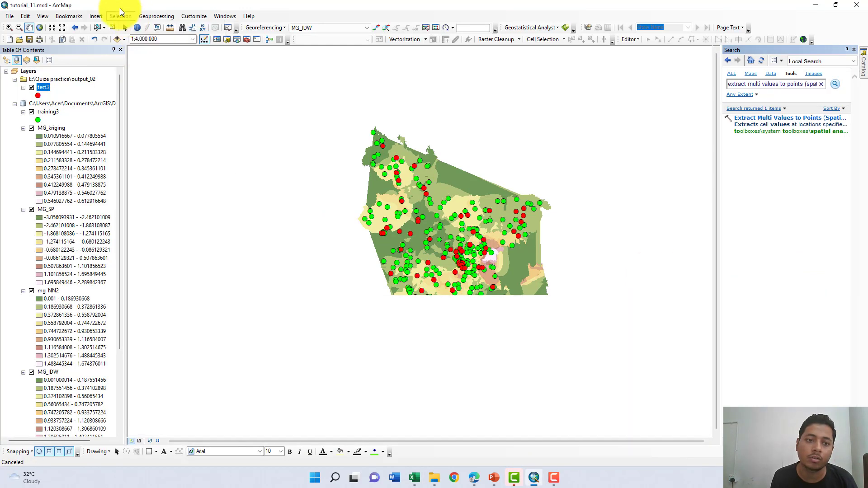
pyautogui.click(119, 16)
pyautogui.click(131, 90)
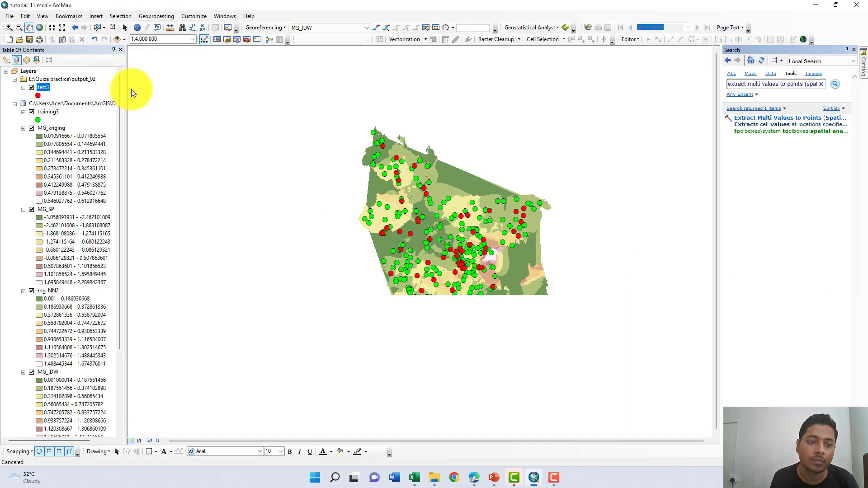
# Replace the previous tool search with a search for contour (3d analyst)
pyautogui.click(815, 84)
pyautogui.press('Right')
pyautogui.press('Right')
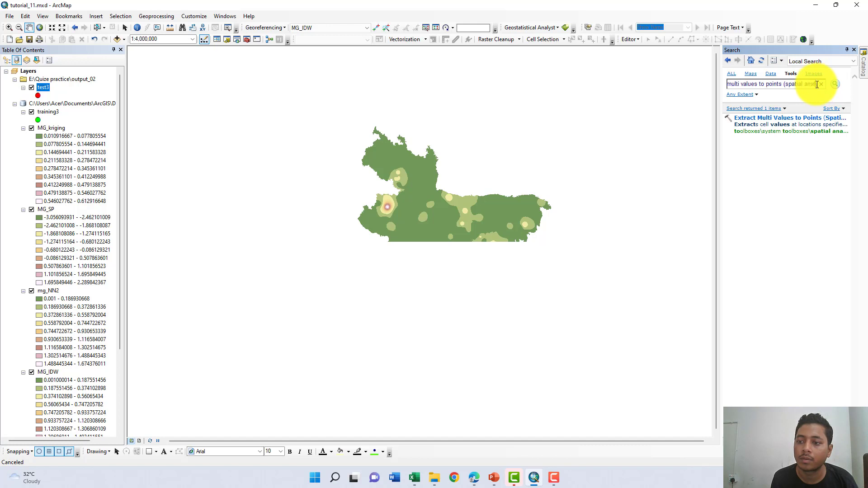
pyautogui.moveTo(816, 84); pyautogui.dragTo(728, 80)
pyautogui.write('Extract')
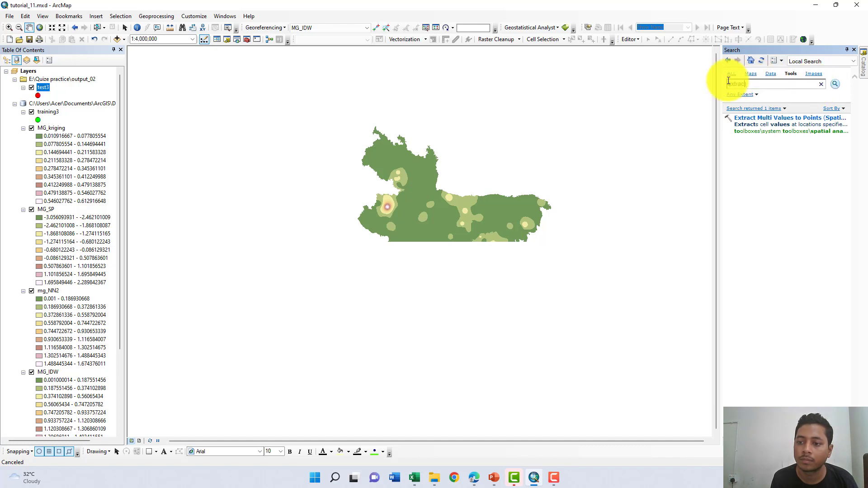
pyautogui.press('BackSpace')
pyautogui.press('BackSpace')
pyautogui.press('BackSpace')
pyautogui.press('BackSpace')
pyautogui.press('BackSpace')
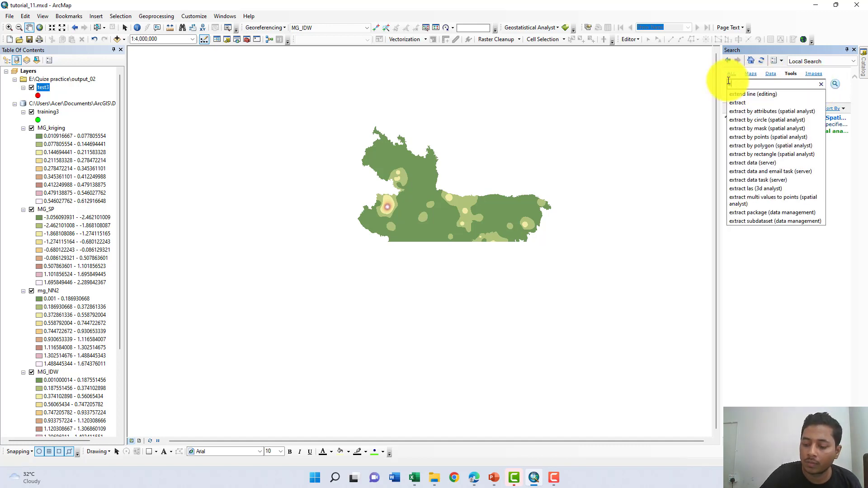
pyautogui.press('BackSpace')
pyautogui.write('con')
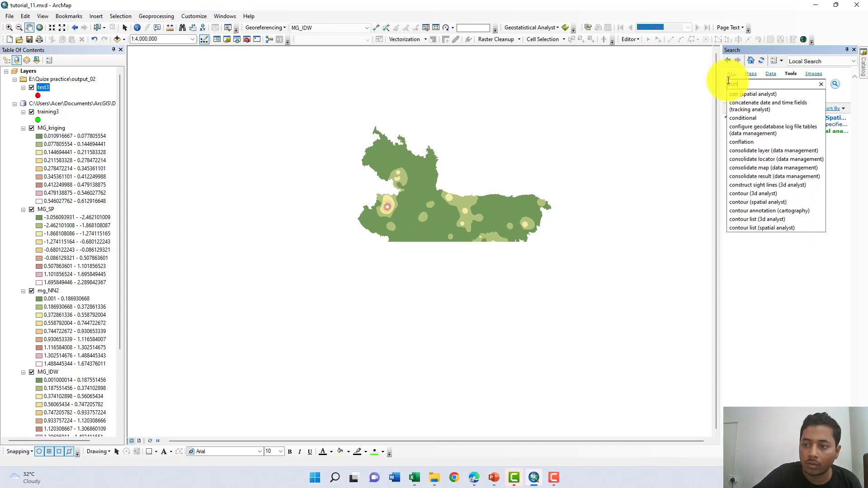
pyautogui.write('t')
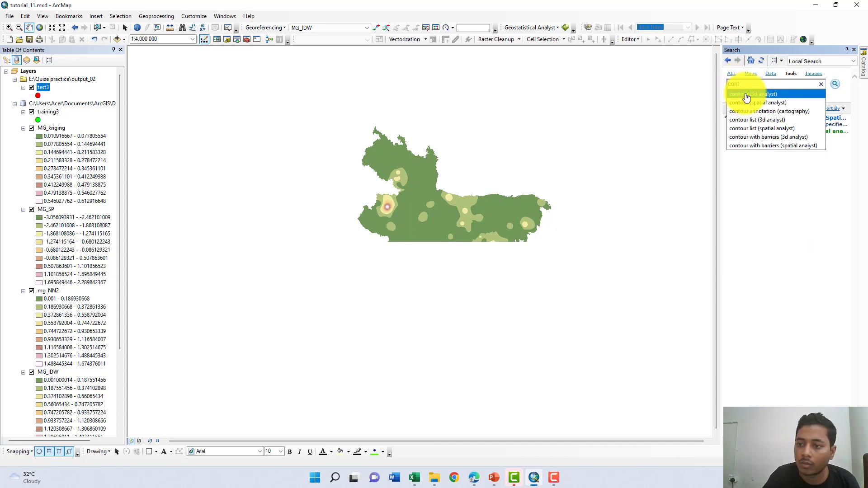
pyautogui.click(745, 94)
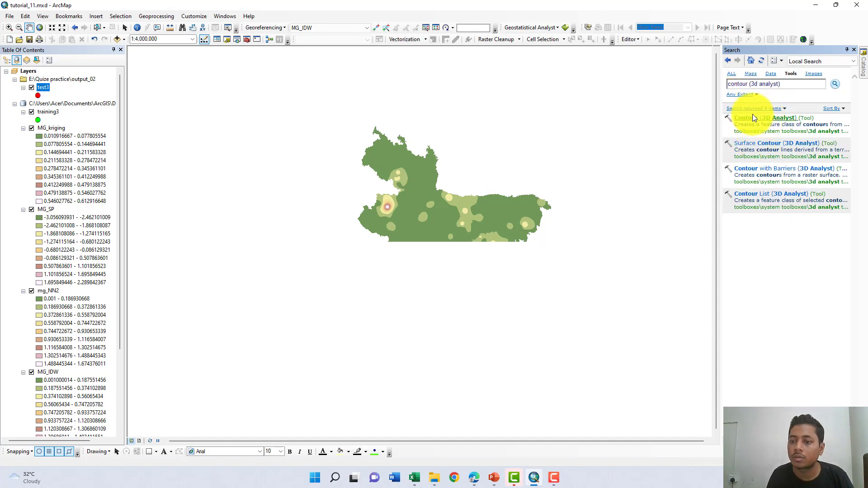
# Open the Contour (3D Analyst) tool and choose MG_kriging as the input raster
pyautogui.click(752, 117)
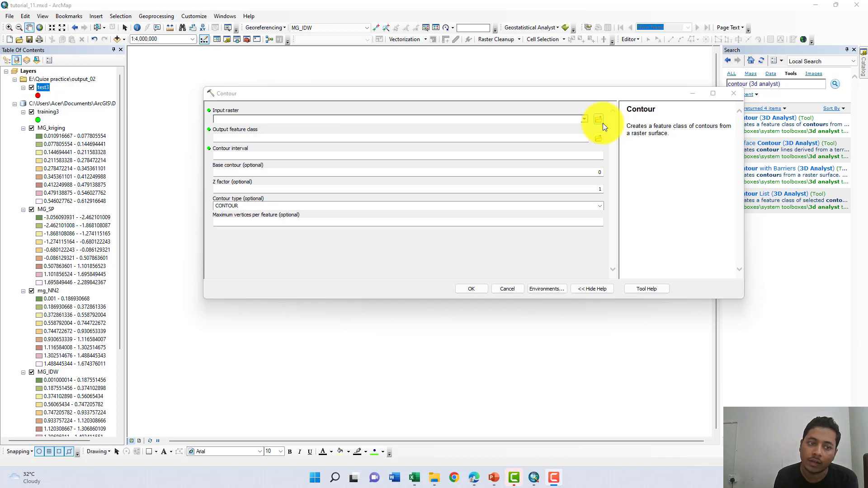
pyautogui.click(584, 120)
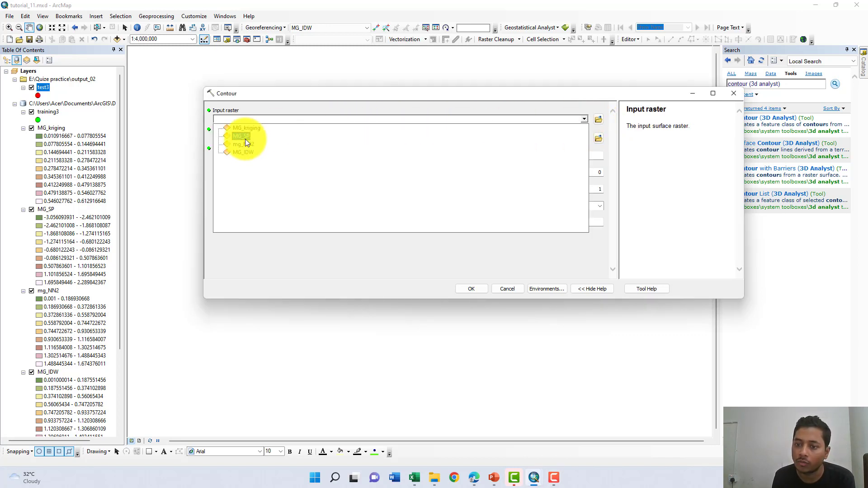
pyautogui.click(250, 128)
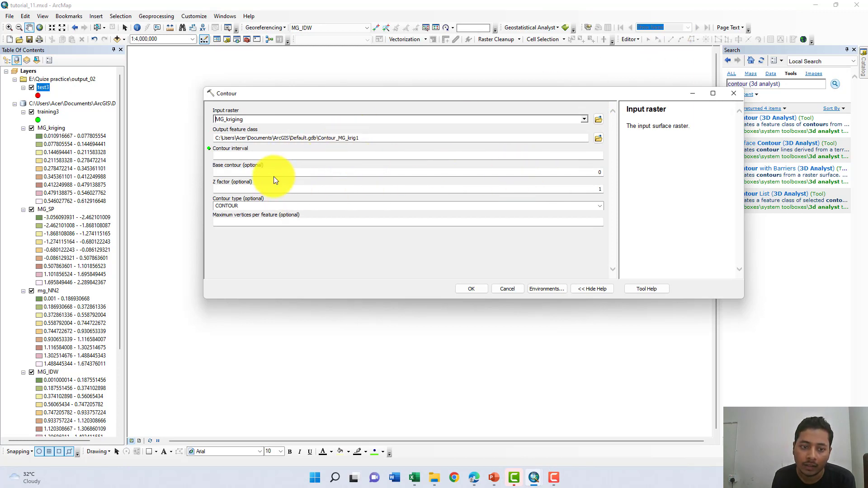
# In the Contour tool's environment settings, set the processing extent to Same as layer AoI and the raster analysis mask to AoI
pyautogui.click(534, 289)
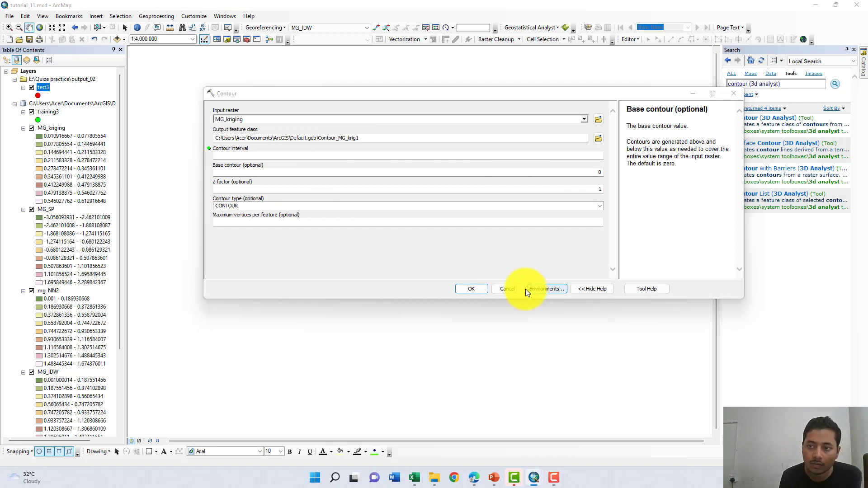
pyautogui.click(228, 131)
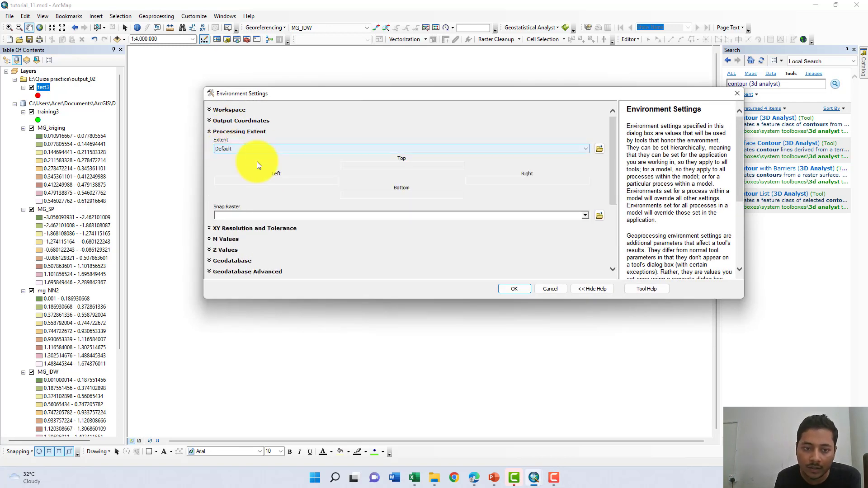
pyautogui.click(365, 148)
pyautogui.click(330, 214)
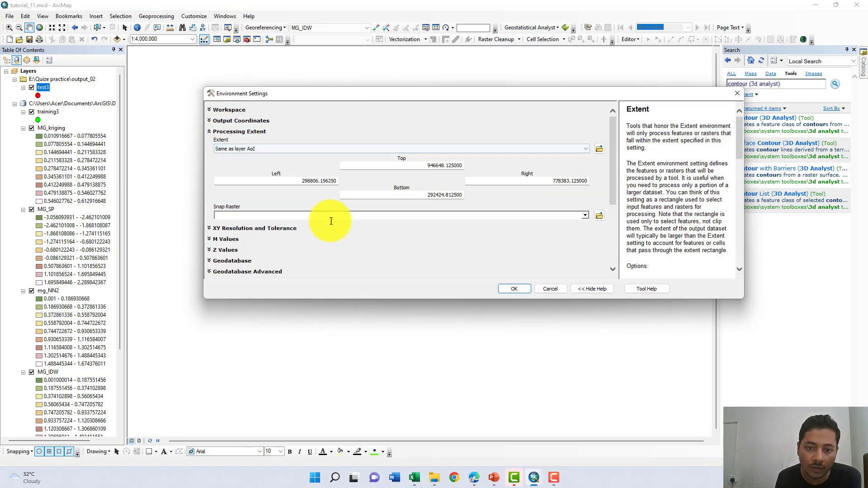
pyautogui.scroll(-5, 330, 247)
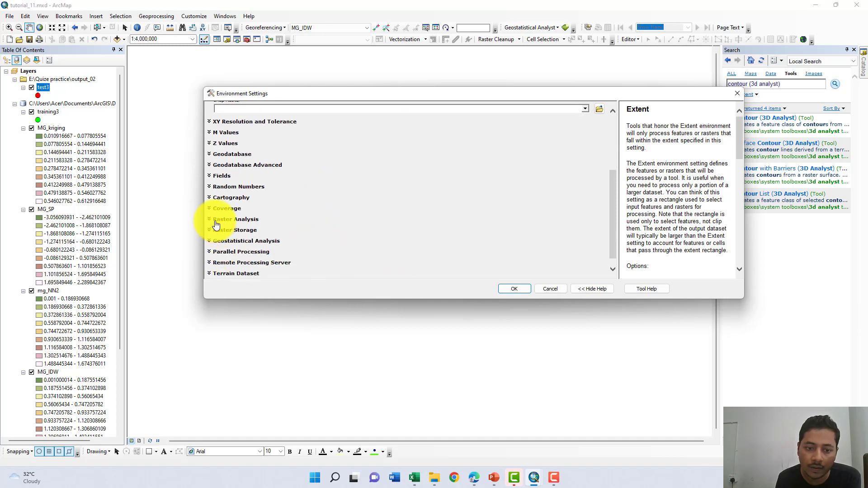
pyautogui.click(218, 221)
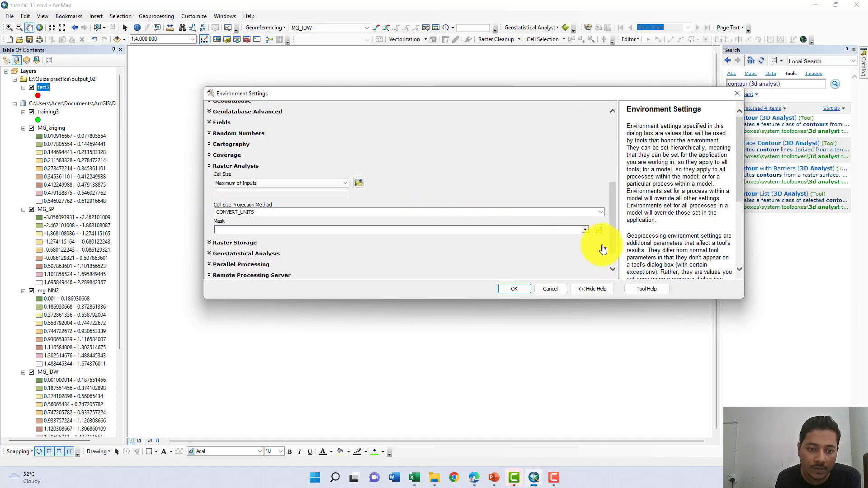
pyautogui.click(584, 231)
pyautogui.click(235, 281)
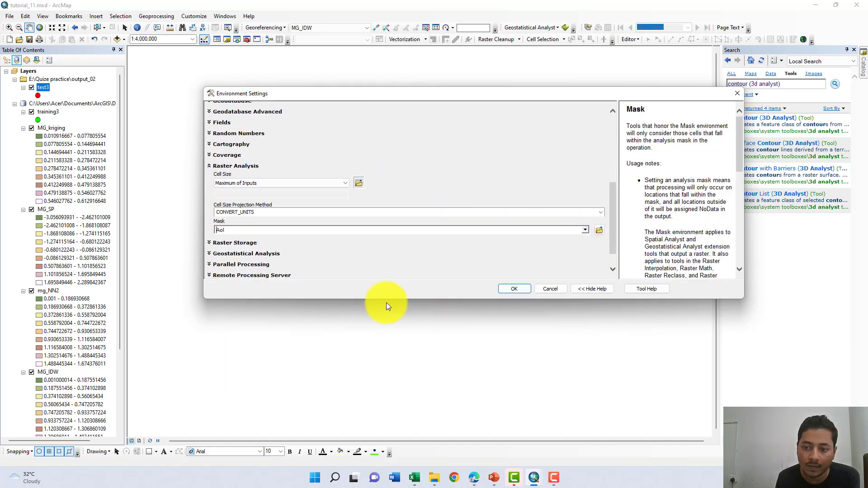
pyautogui.click(513, 289)
# Set the contour interval to 0.1 and run the Contour tool on the MG_kriging raster
pyautogui.click(471, 287)
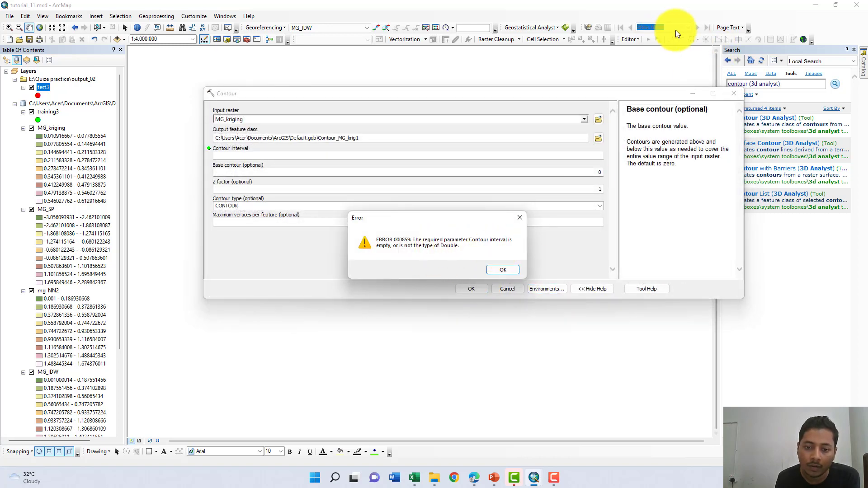
pyautogui.press('Return')
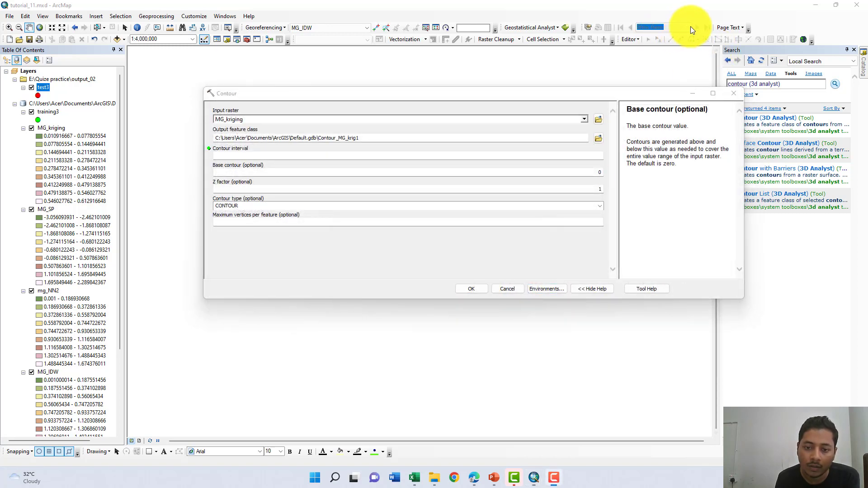
pyautogui.click(302, 156)
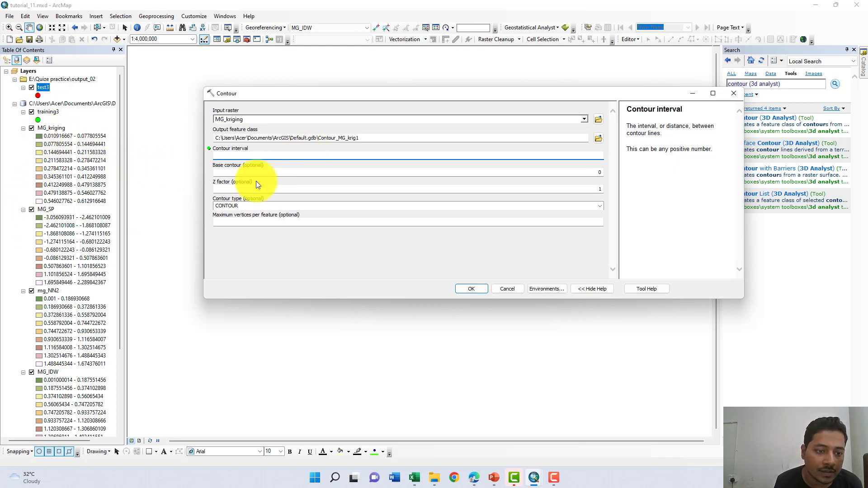
pyautogui.click(42, 129)
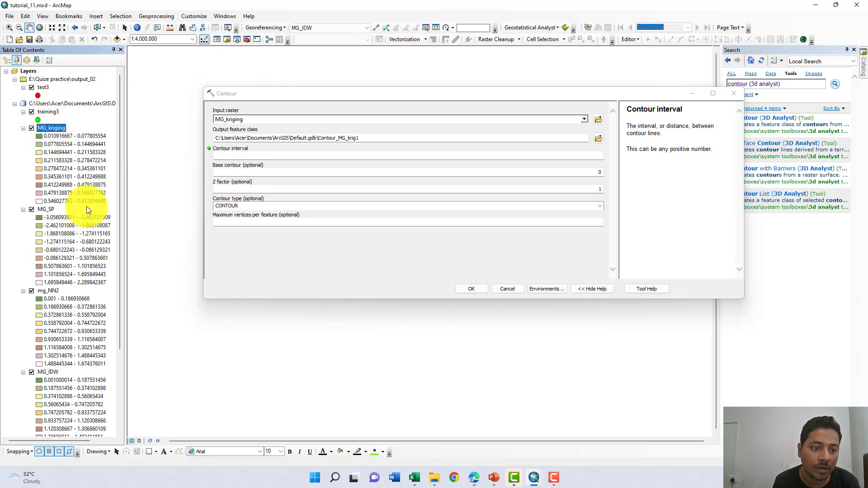
pyautogui.click(596, 173)
pyautogui.click(600, 182)
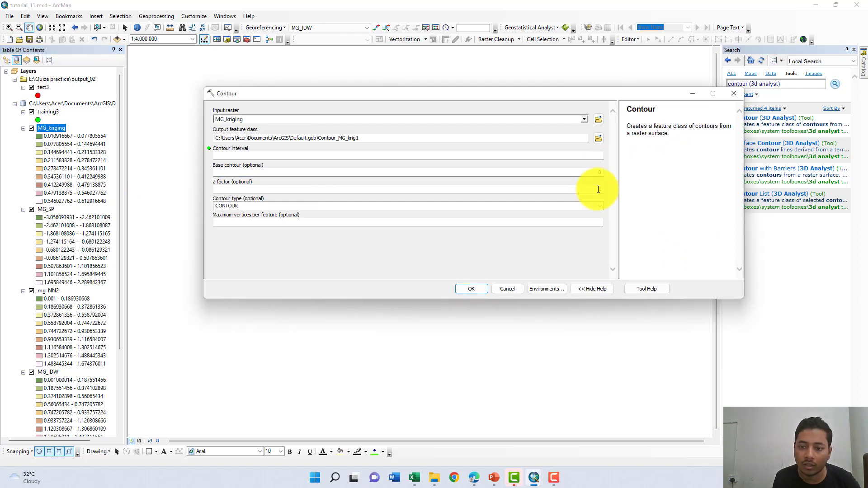
pyautogui.click(588, 155)
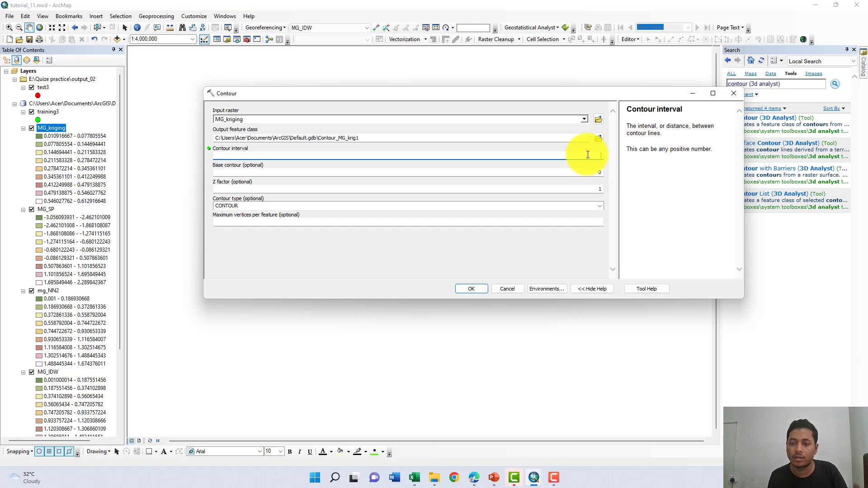
pyautogui.write('0.1')
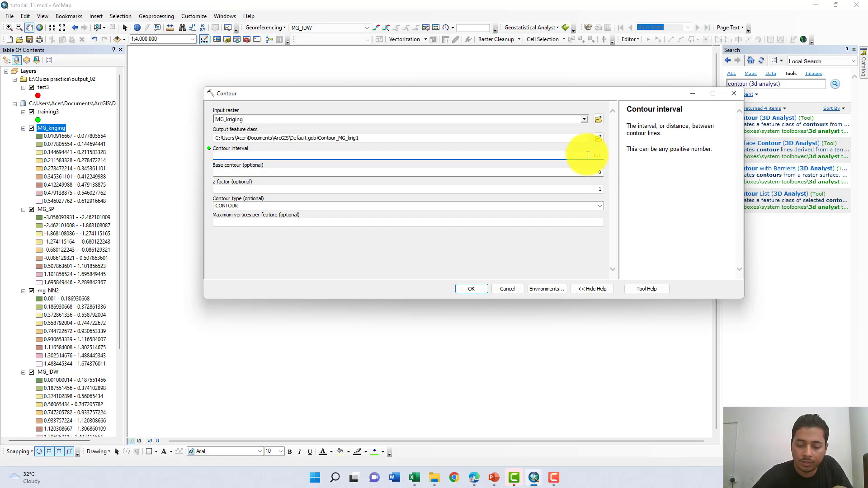
pyautogui.click(466, 291)
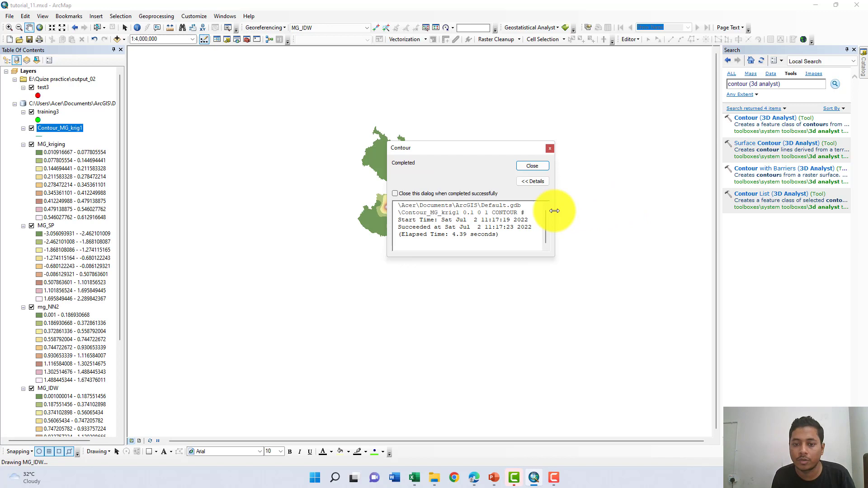
pyautogui.click(539, 164)
# Turn off all other layers in the Layers data frame so that only the kriging contour layer is displayed, and inspect its lines
pyautogui.press('Down')
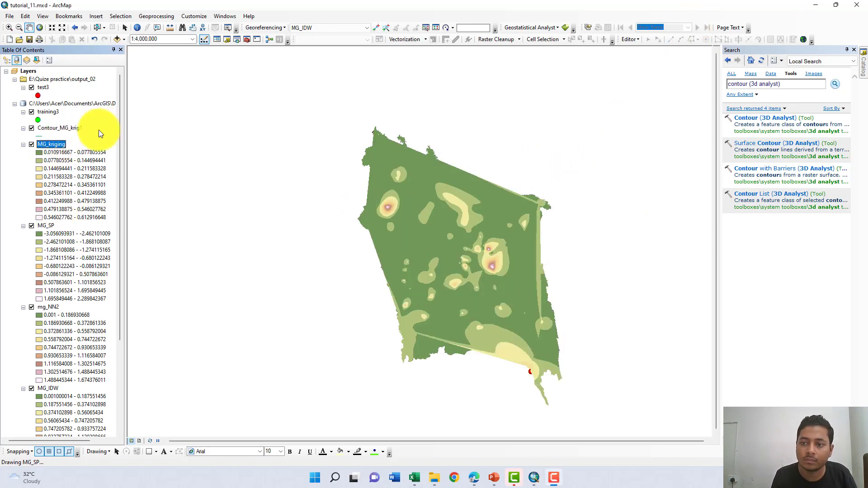
pyautogui.keyDown('ctrl'); pyautogui.click(32, 143); pyautogui.keyUp('ctrl')
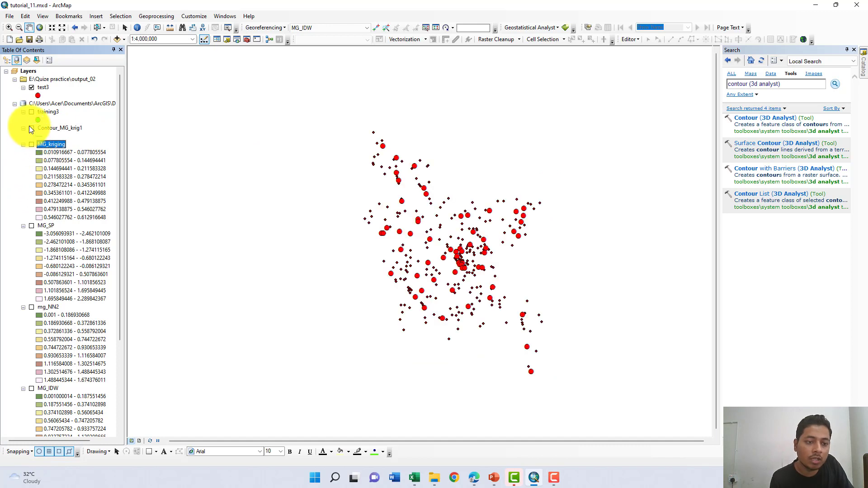
pyautogui.click(32, 128)
pyautogui.click(32, 87)
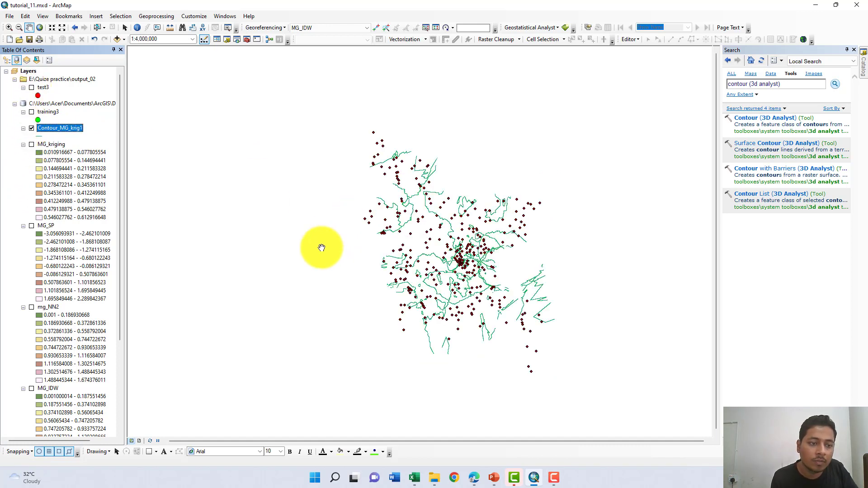
pyautogui.scroll(-1, 78, 156)
pyautogui.scroll(1, 78, 143)
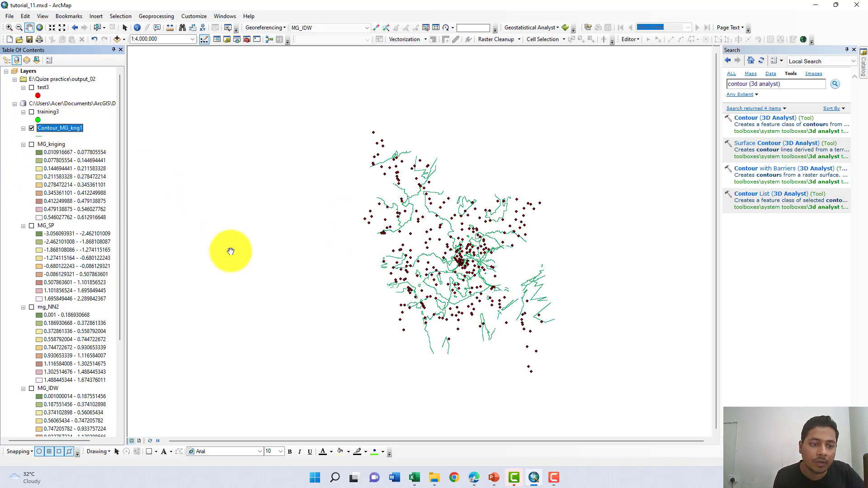
pyautogui.scroll(-2, 508, 235)
pyautogui.scroll(1, 508, 235)
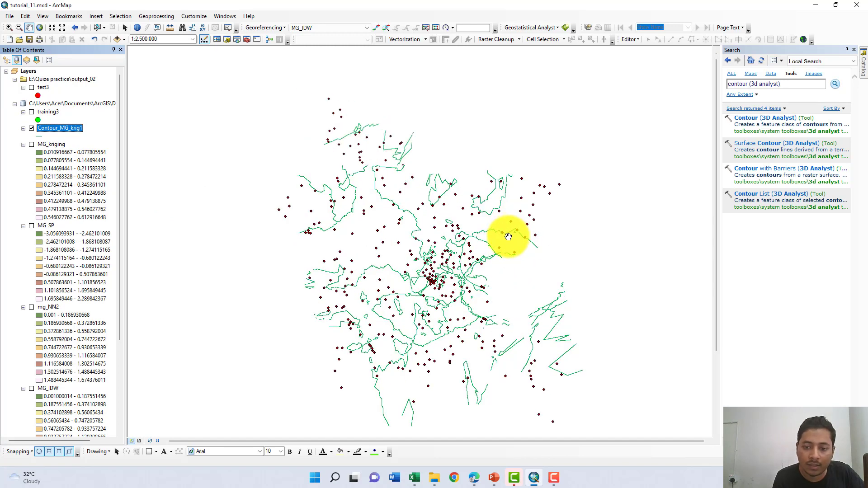
# Symbolize the Contour_MG_krig1 layer by unique values of the Contour field, adding all values
pyautogui.rightClick(60, 124)
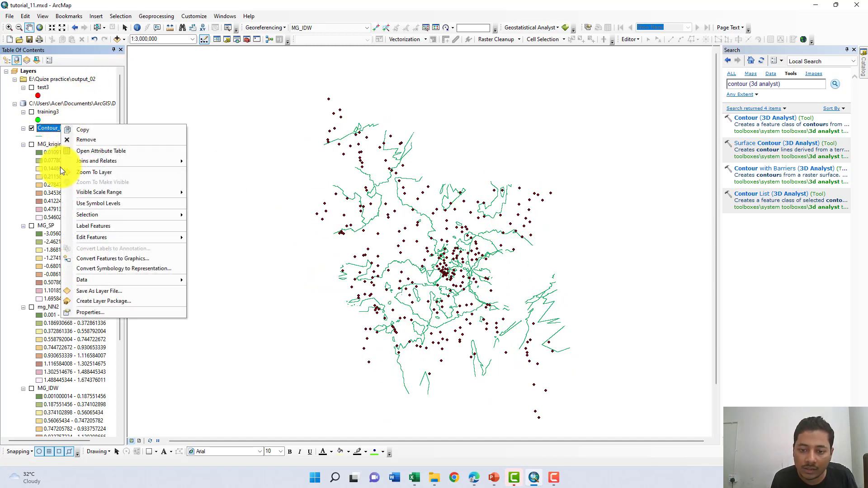
pyautogui.click(96, 315)
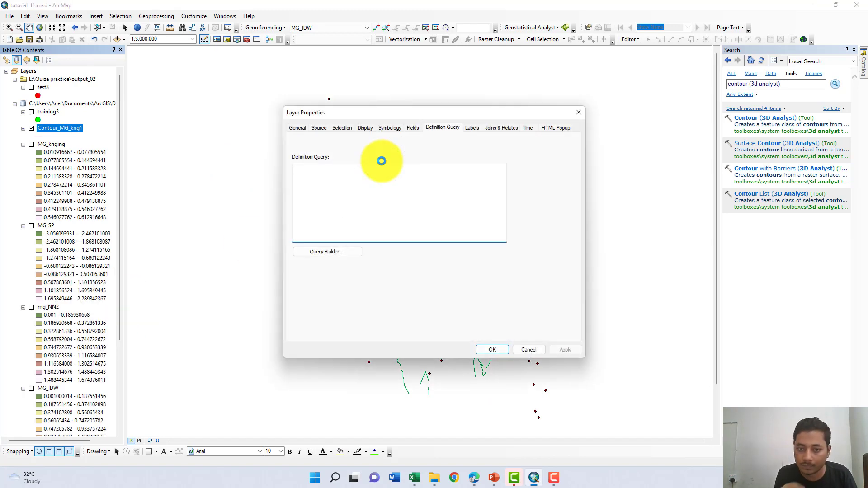
pyautogui.click(412, 128)
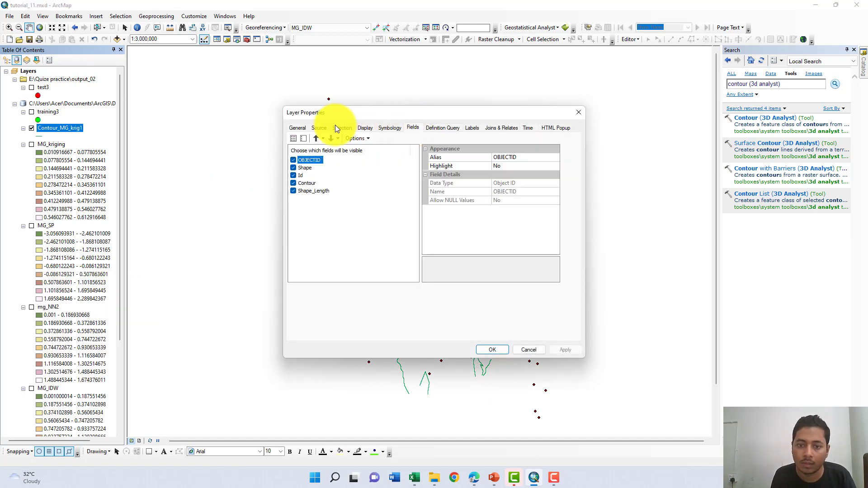
pyautogui.click(390, 128)
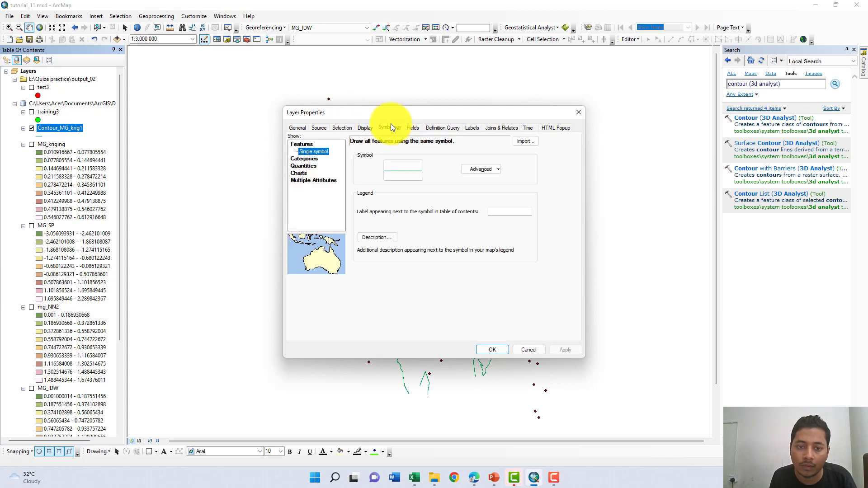
pyautogui.click(312, 159)
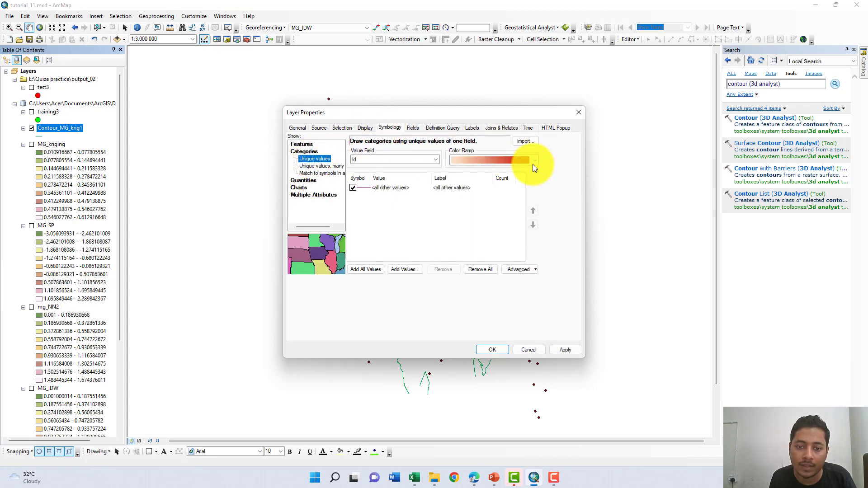
pyautogui.click(423, 159)
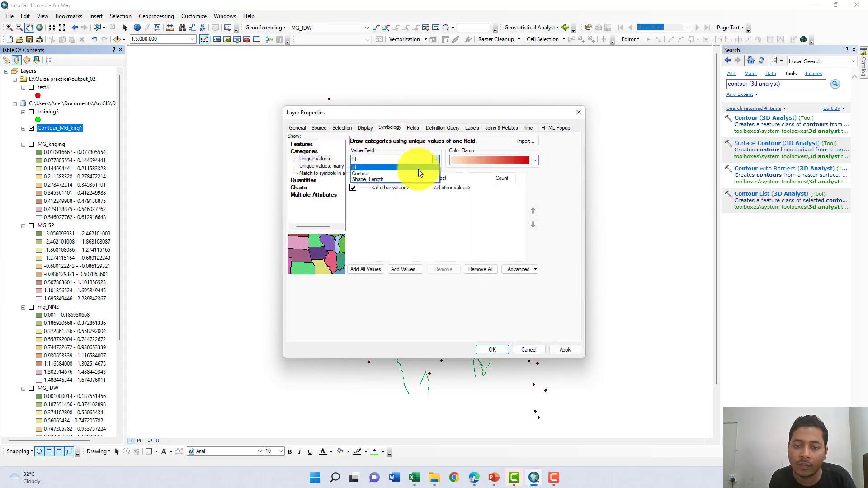
pyautogui.click(417, 173)
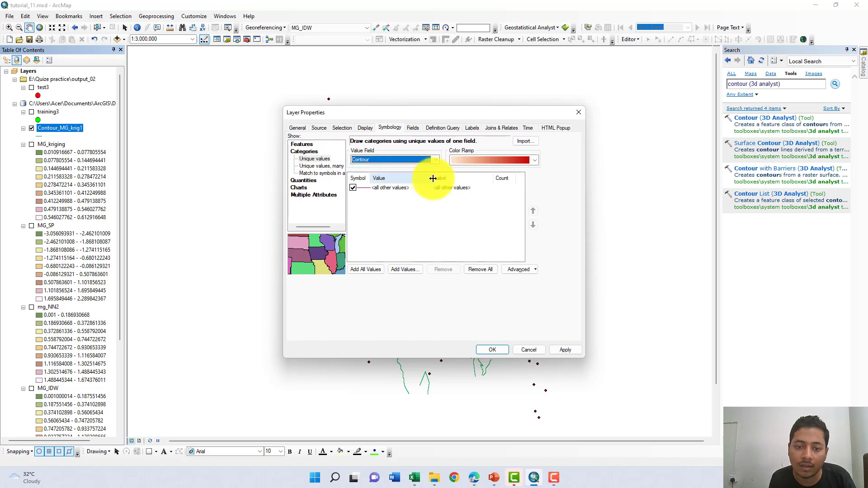
pyautogui.click(368, 268)
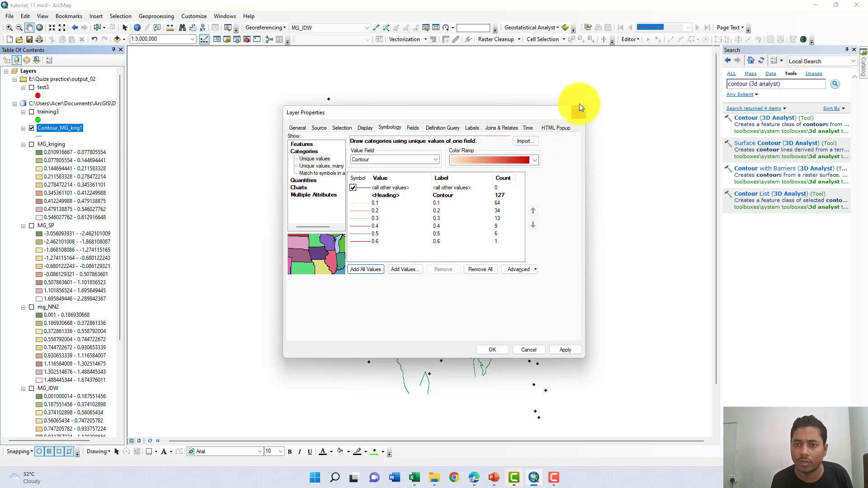
pyautogui.click(499, 355)
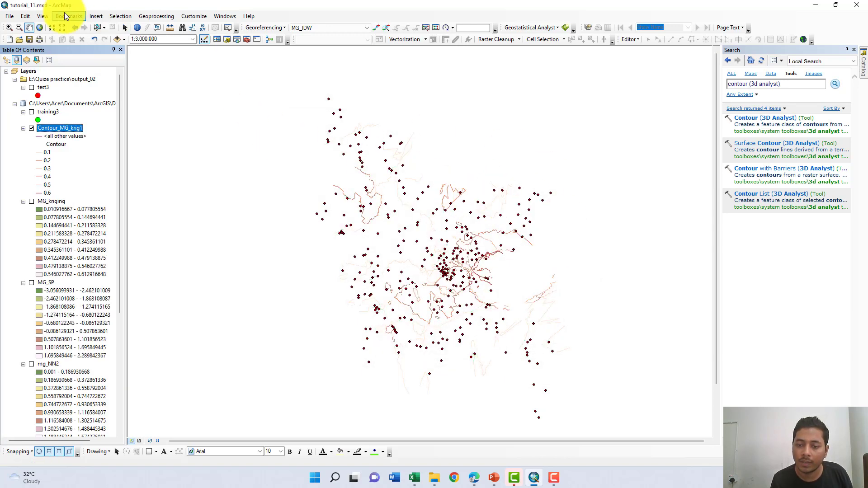
# Switch the map to layout view and zoom the data frame to the Contour_MG_krig1 layer
pyautogui.click(42, 19)
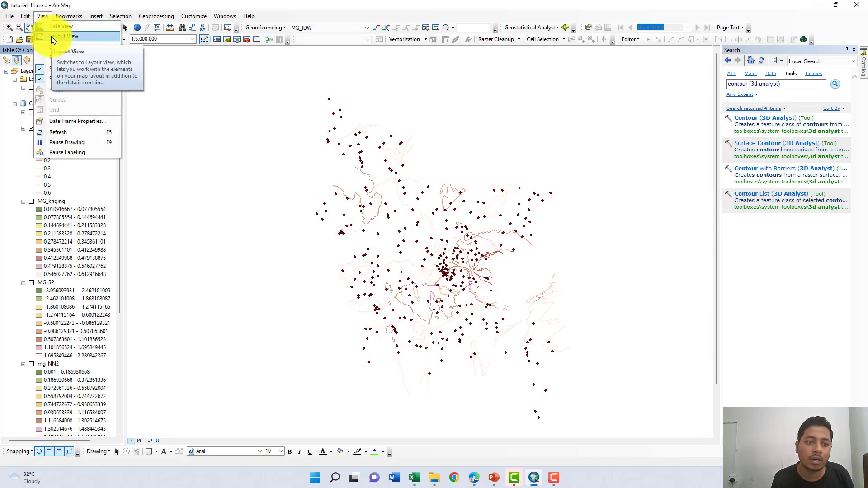
pyautogui.click(51, 36)
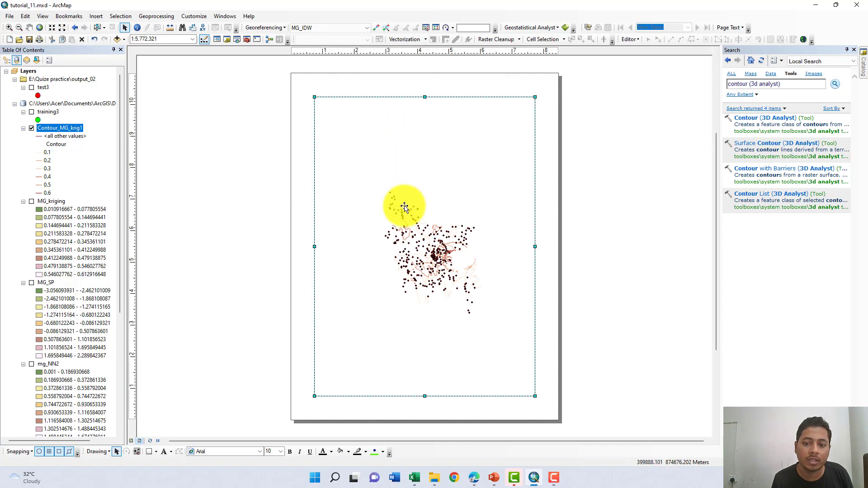
pyautogui.rightClick(51, 128)
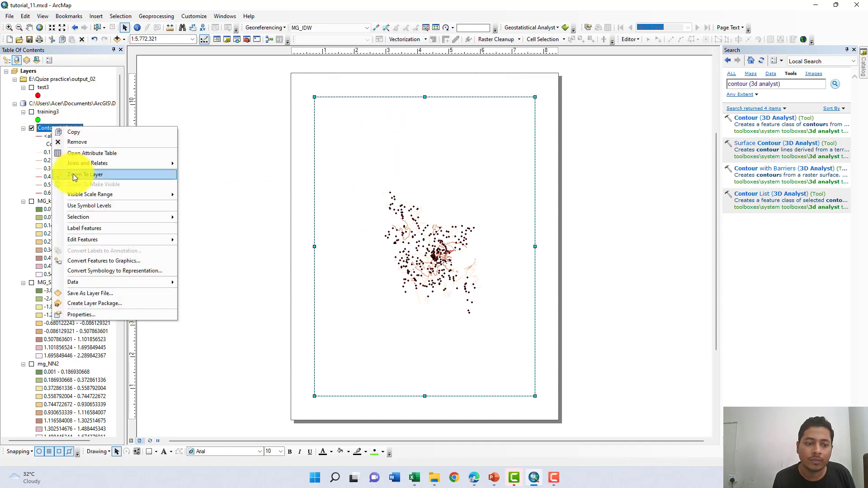
pyautogui.click(85, 174)
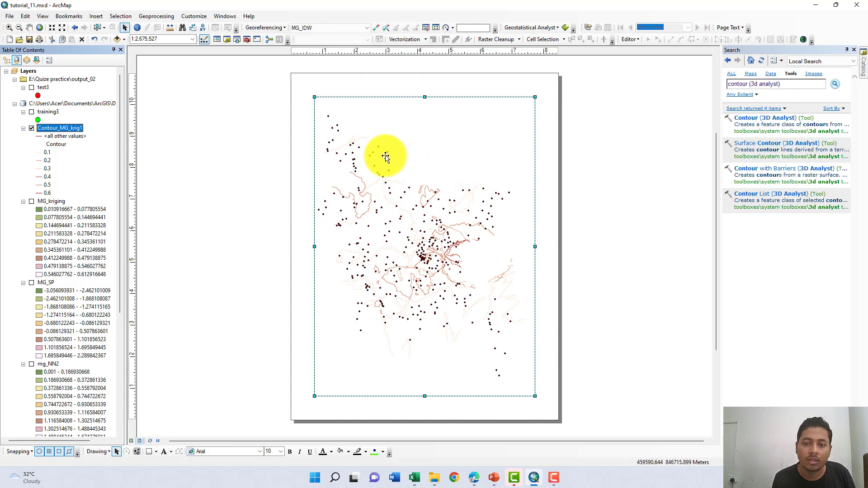
# Insert the ESRI North 2 north arrow and place it in the upper-right corner of the layout's map frame
pyautogui.click(94, 16)
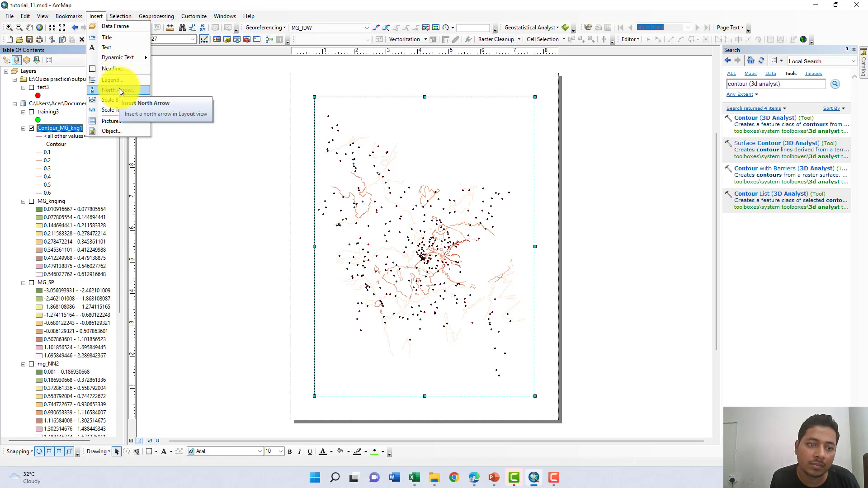
pyautogui.click(118, 89)
pyautogui.click(72, 51)
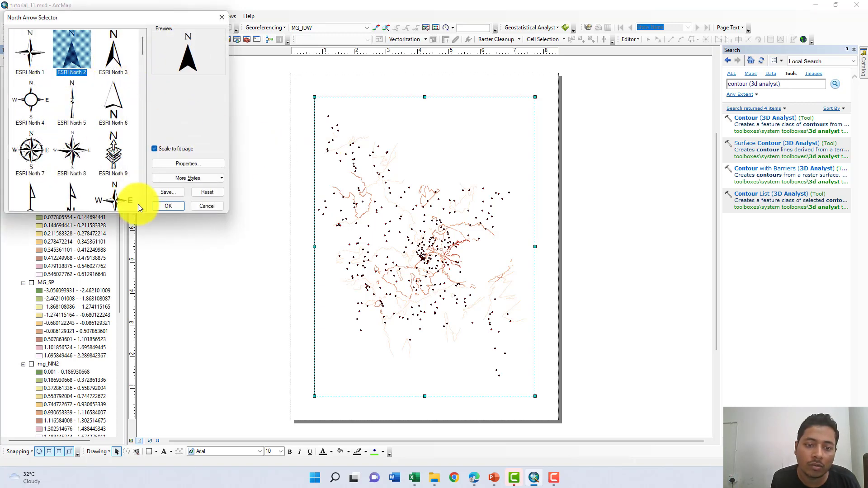
pyautogui.click(157, 207)
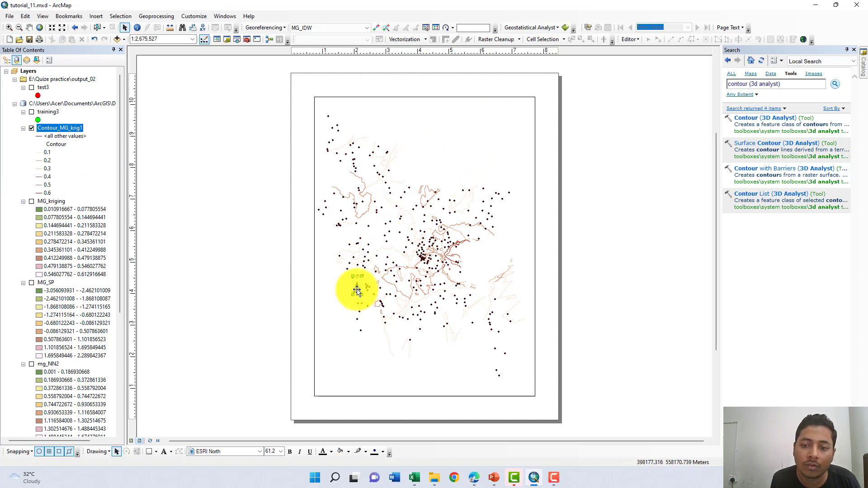
pyautogui.moveTo(356, 288); pyautogui.dragTo(508, 120)
pyautogui.click(97, 16)
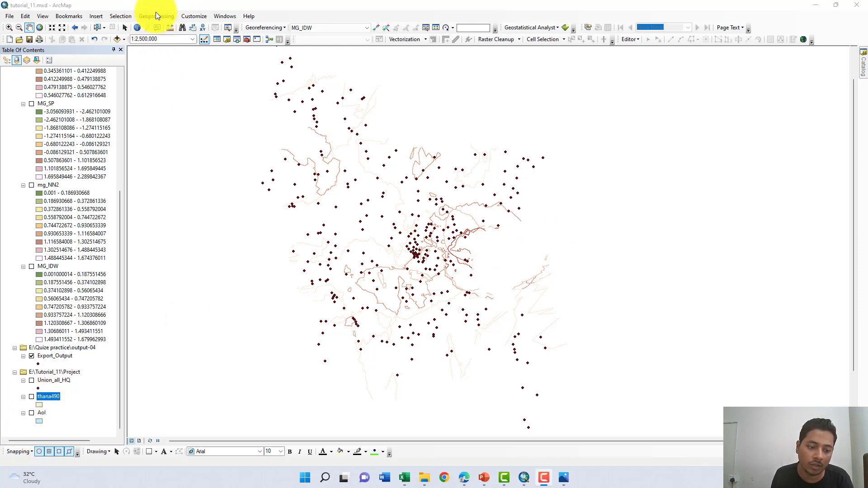
# Dissolve the thana490 layer on the DISTNAME field into the feature class thana490_Dissolve2
pyautogui.click(168, 18)
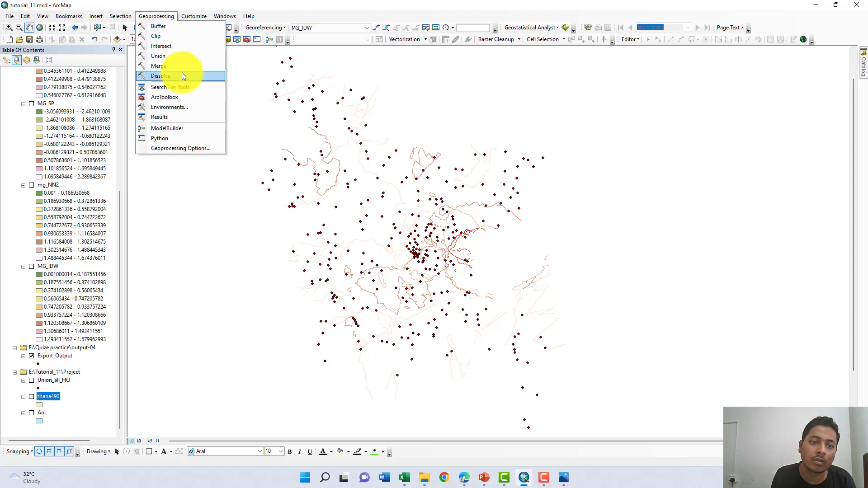
pyautogui.click(182, 76)
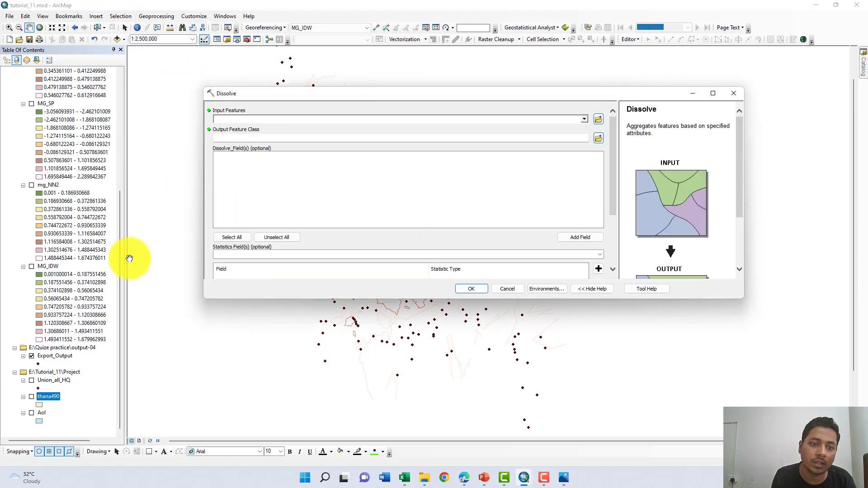
pyautogui.moveTo(41, 400); pyautogui.dragTo(234, 118)
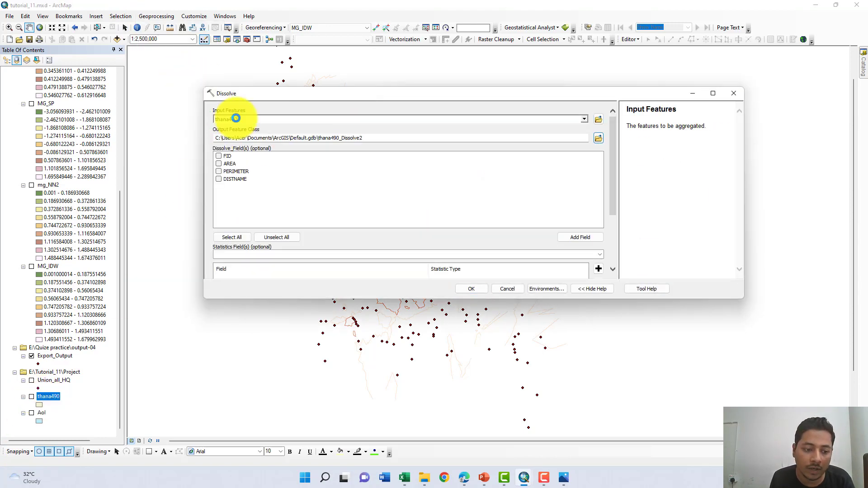
pyautogui.click(217, 179)
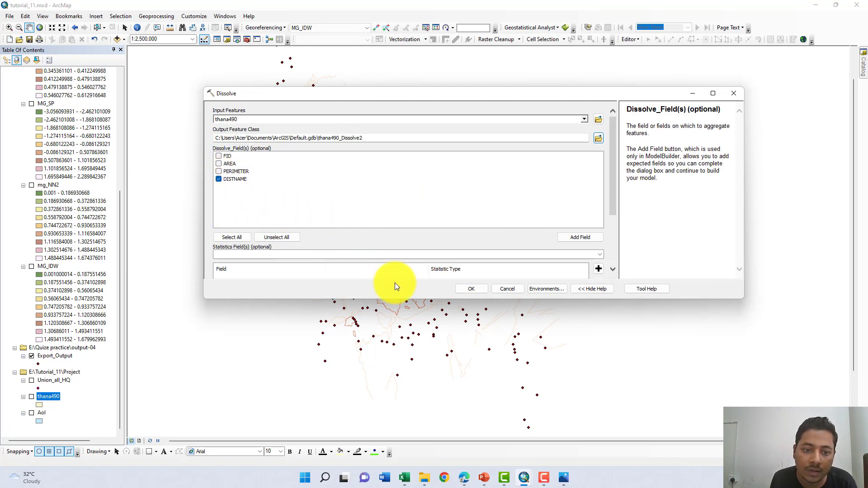
pyautogui.click(468, 291)
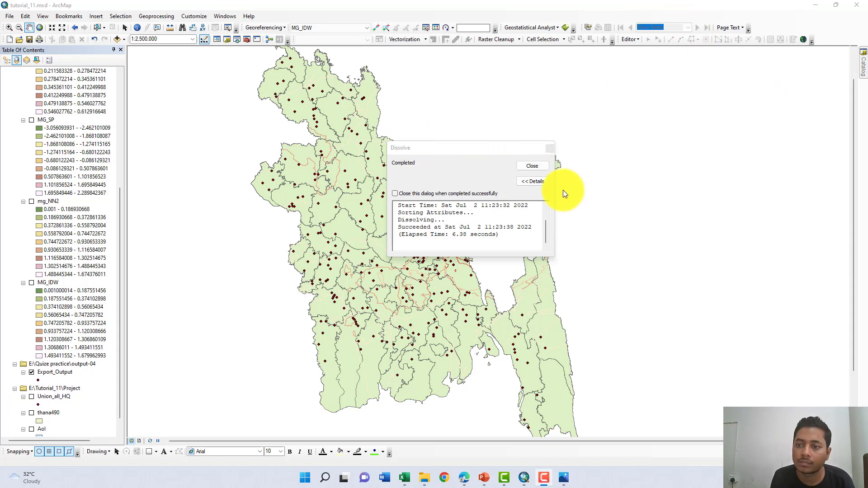
pyautogui.click(537, 166)
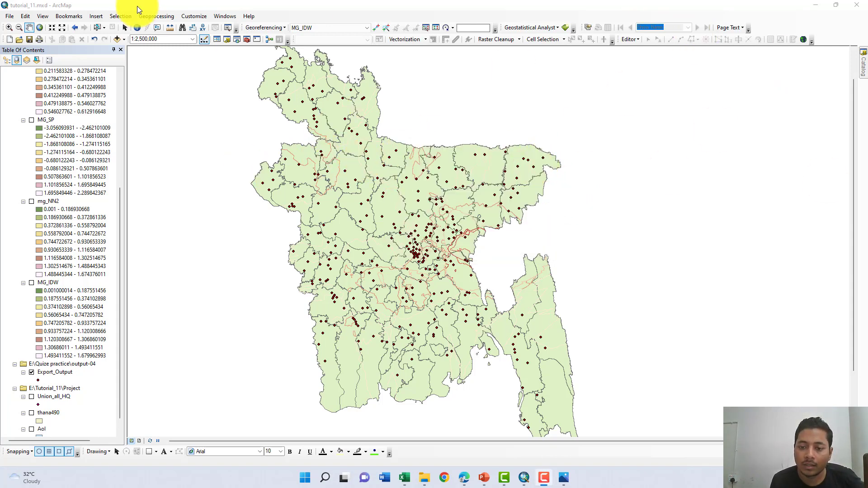
# Search the tools for zonal statistics (spatial analyst) and open the Zonal Statistics tool
pyautogui.click(158, 16)
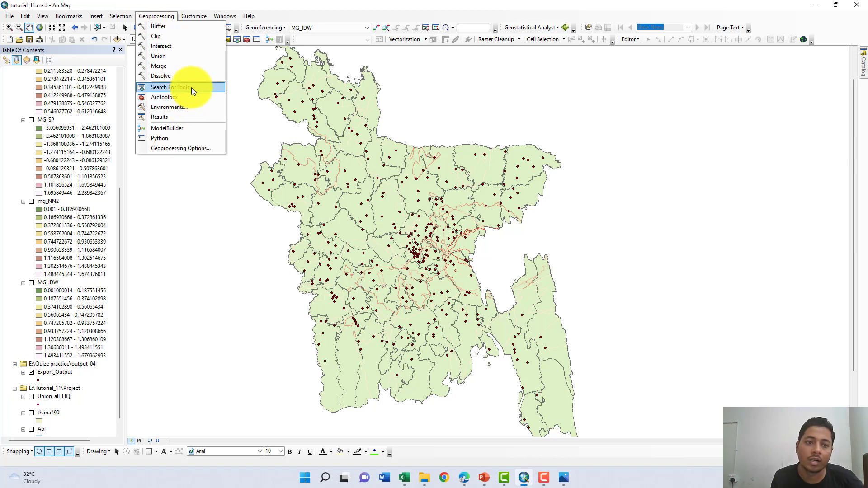
pyautogui.click(192, 88)
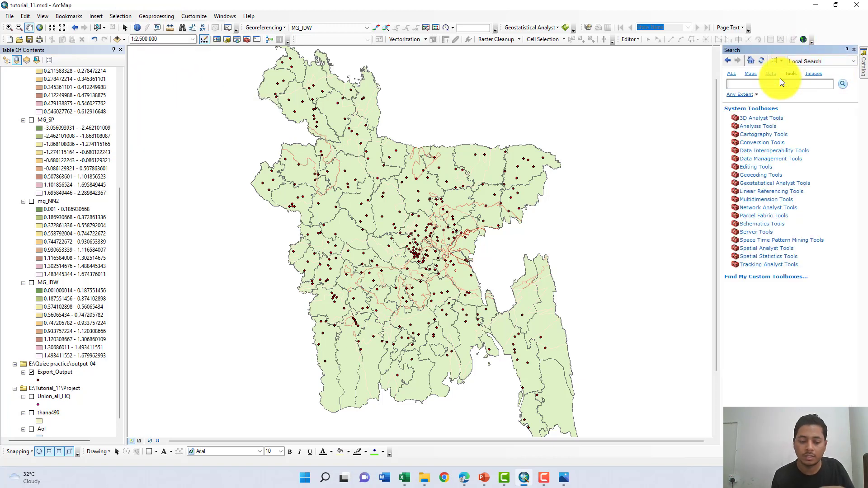
pyautogui.write('zo')
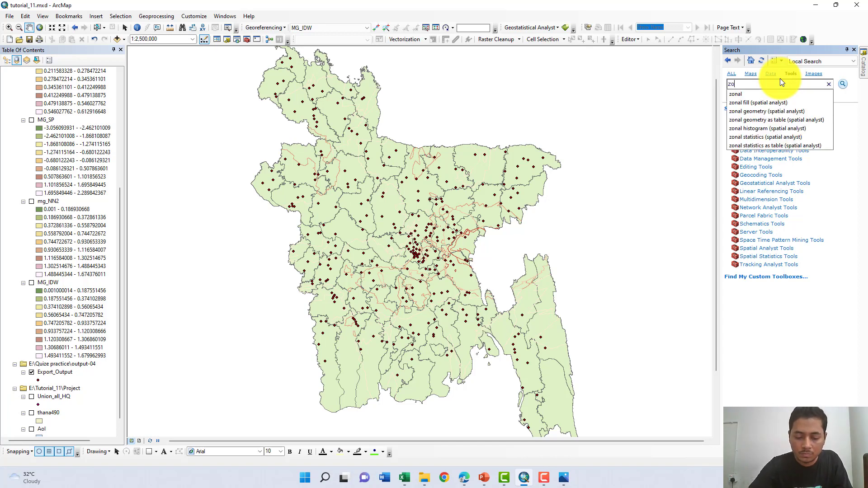
pyautogui.write('nal sta')
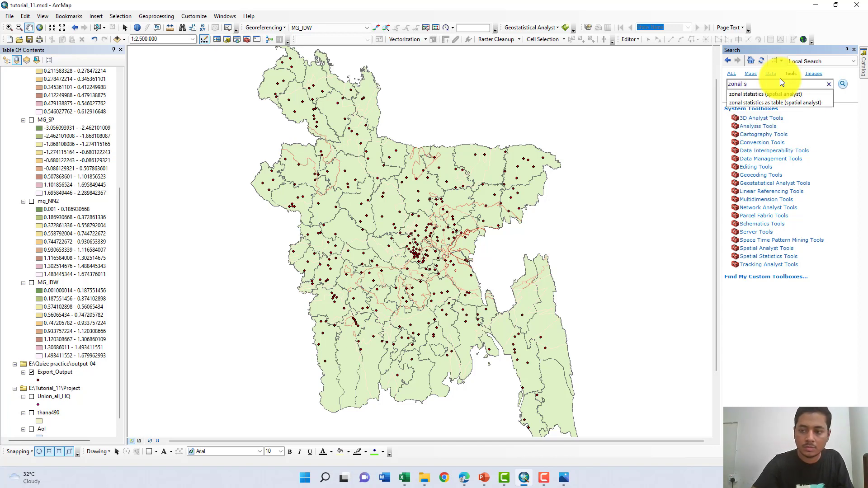
pyautogui.click(772, 94)
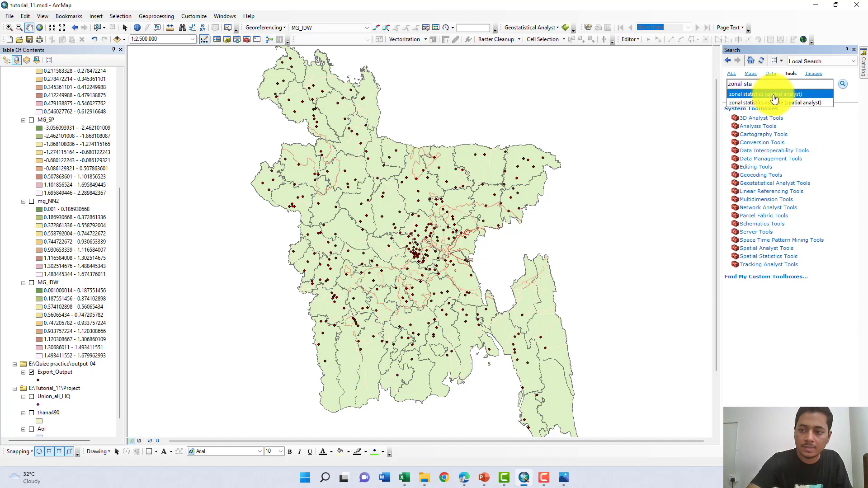
pyautogui.click(776, 121)
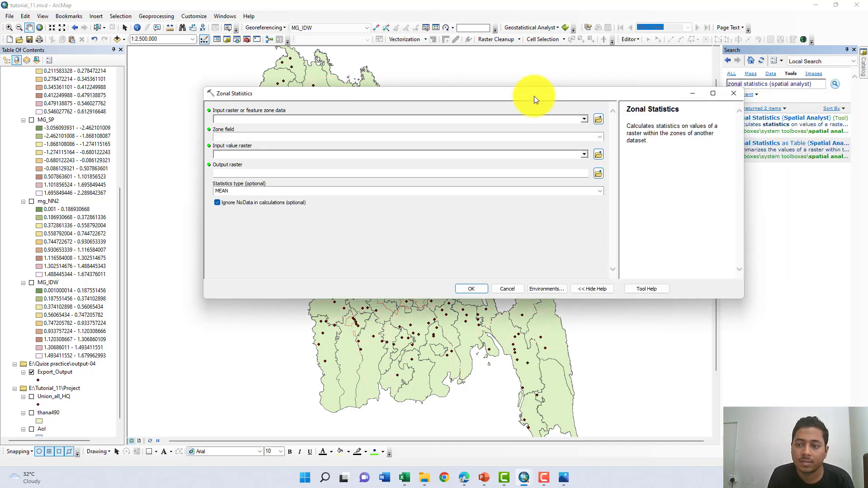
# Set Zonal Statistics to use thana490_Dissolve2 as zones, DISTNAME as zone field, MG_kriging as value raster and MEAN as the statistic
pyautogui.click(584, 119)
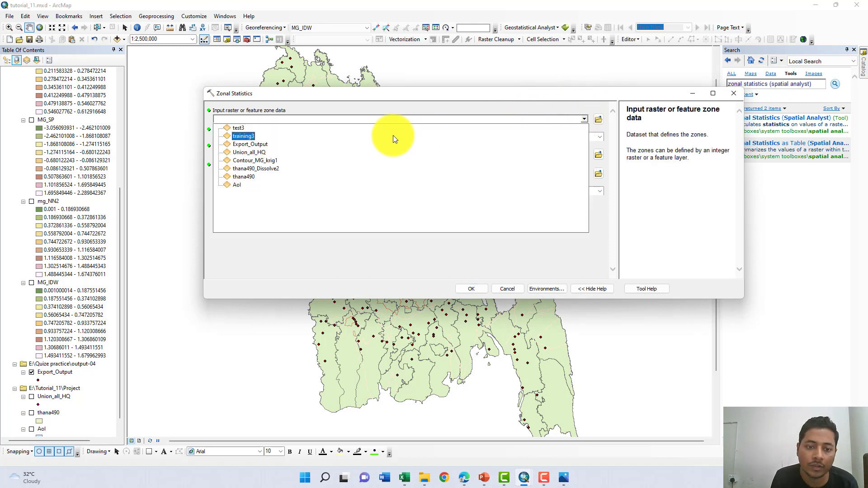
pyautogui.click(357, 168)
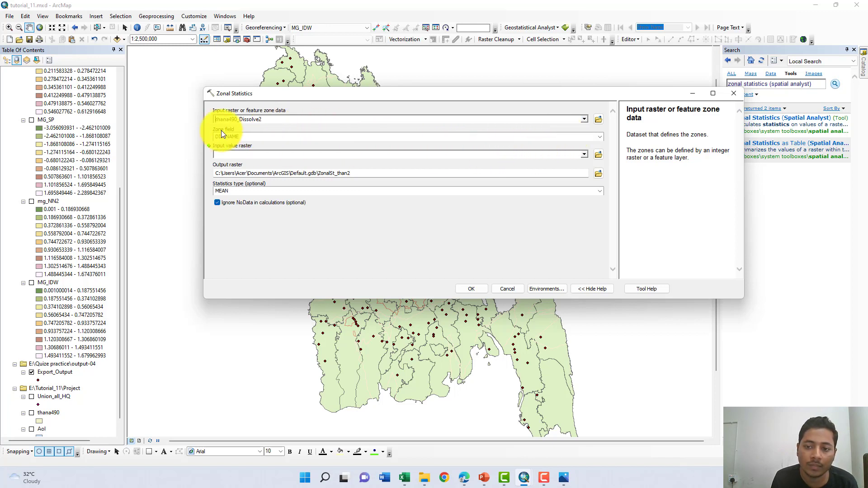
pyautogui.click(603, 137)
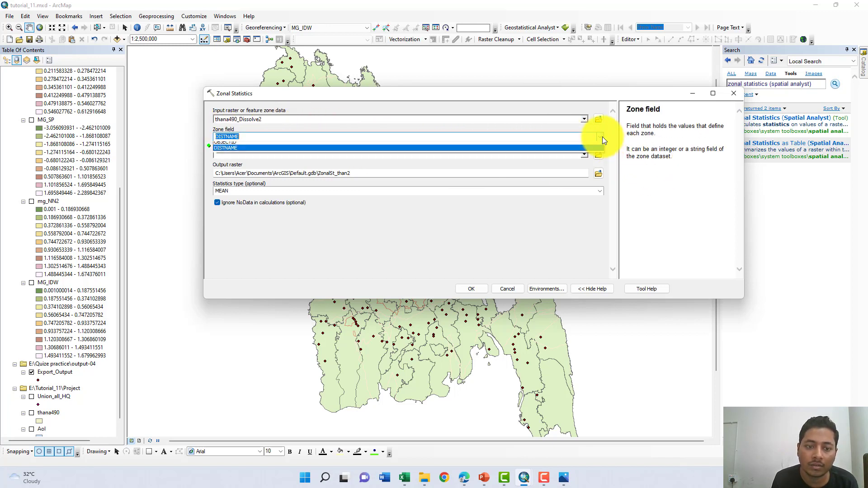
pyautogui.click(603, 137)
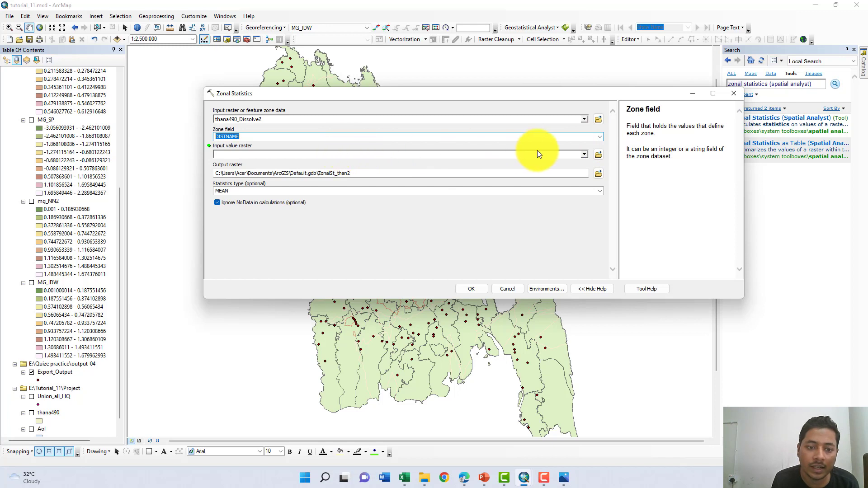
pyautogui.click(584, 154)
pyautogui.click(244, 162)
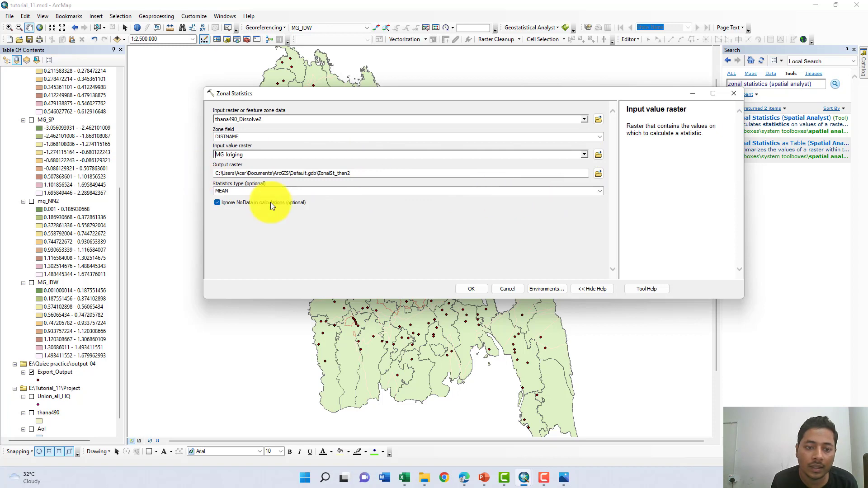
pyautogui.click(228, 191)
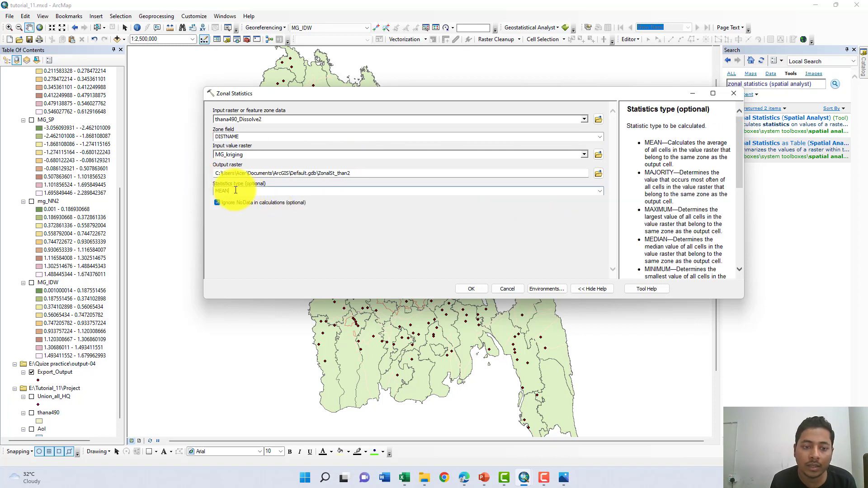
pyautogui.click(600, 192)
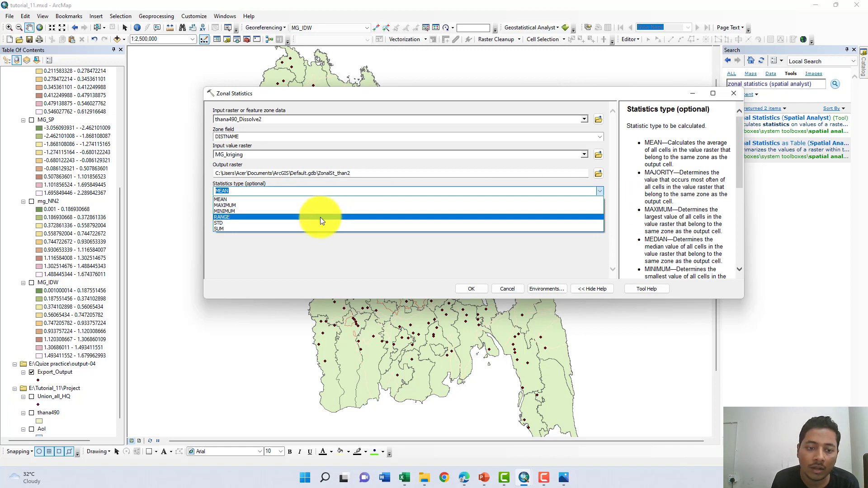
pyautogui.click(294, 199)
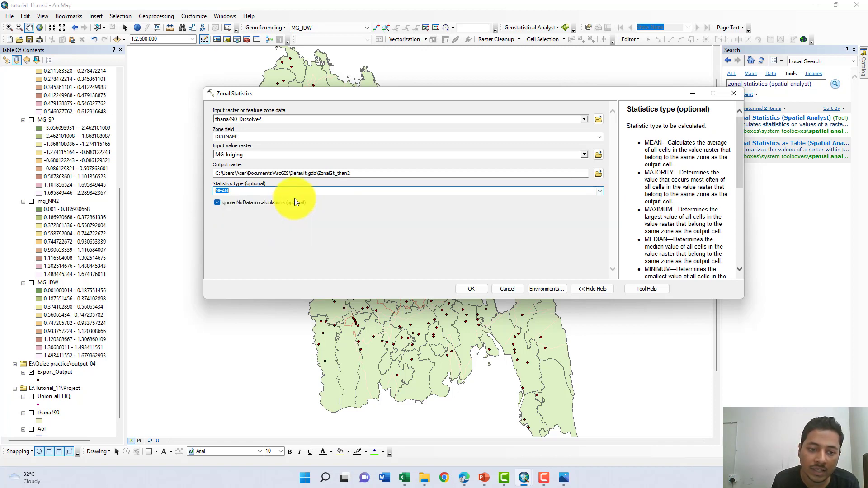
# Set the tool's processing extent environment to the same extent as the AoI layer
pyautogui.click(545, 289)
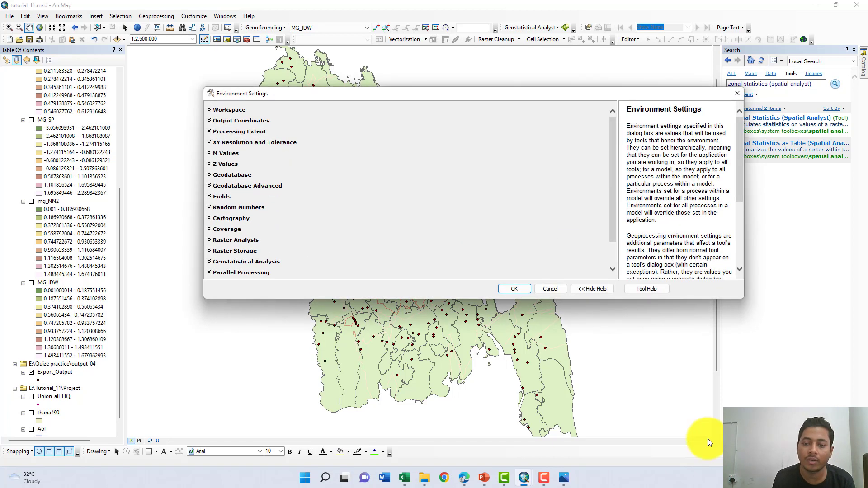
pyautogui.click(239, 132)
pyautogui.click(271, 150)
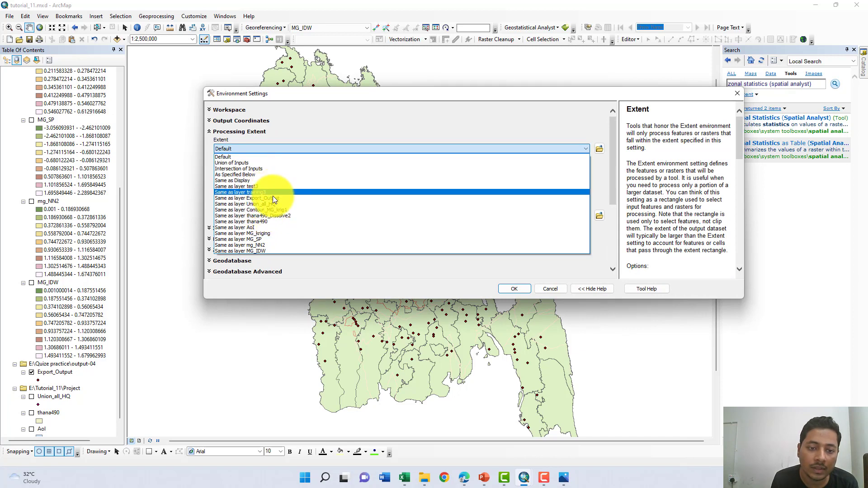
pyautogui.click(270, 228)
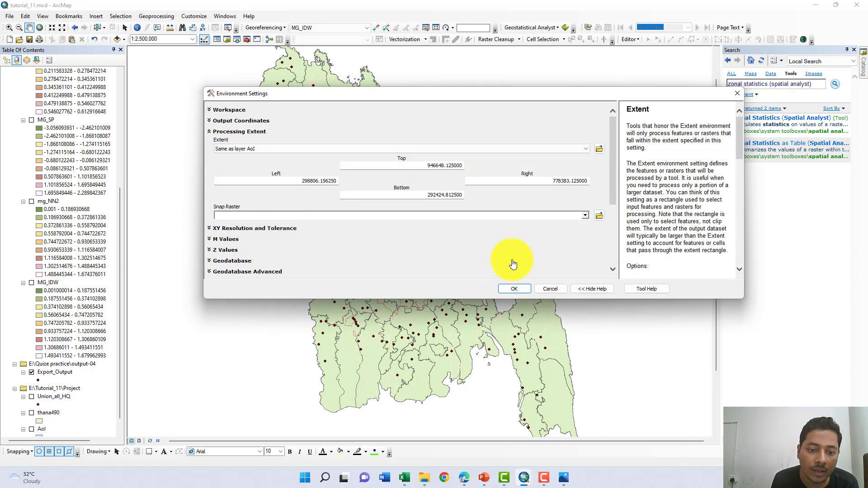
# Set the raster analysis mask to AoI and run the Zonal Statistics tool
pyautogui.scroll(-1, 449, 246)
pyautogui.scroll(-2, 449, 245)
pyautogui.click(228, 210)
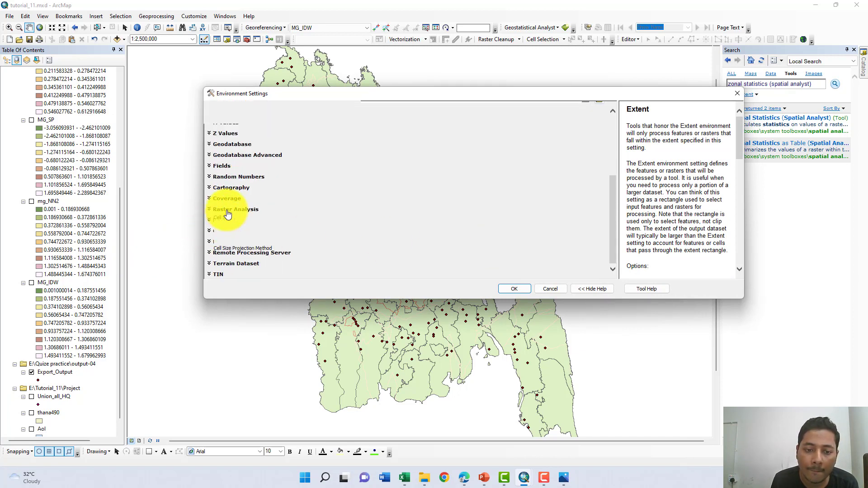
pyautogui.scroll(-1, 549, 227)
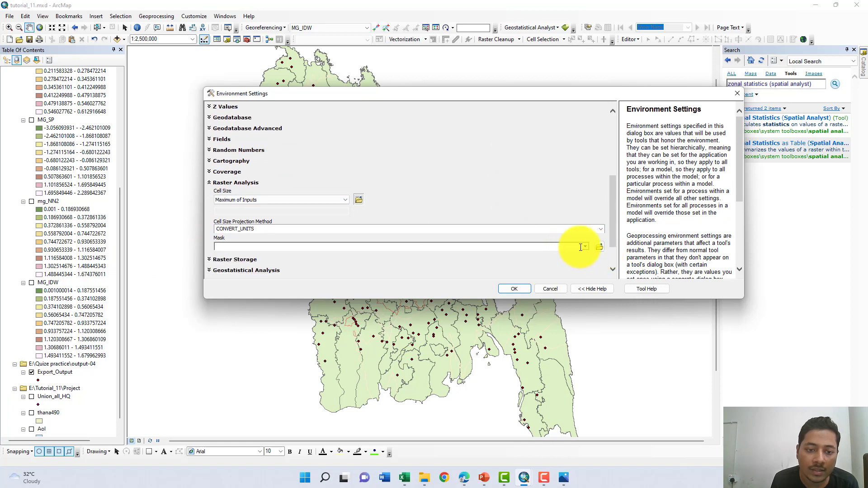
pyautogui.click(582, 248)
pyautogui.click(378, 314)
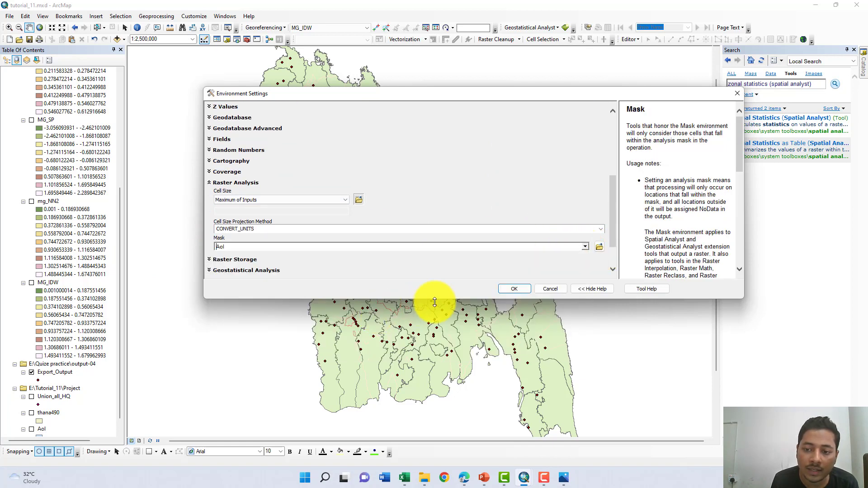
pyautogui.click(507, 290)
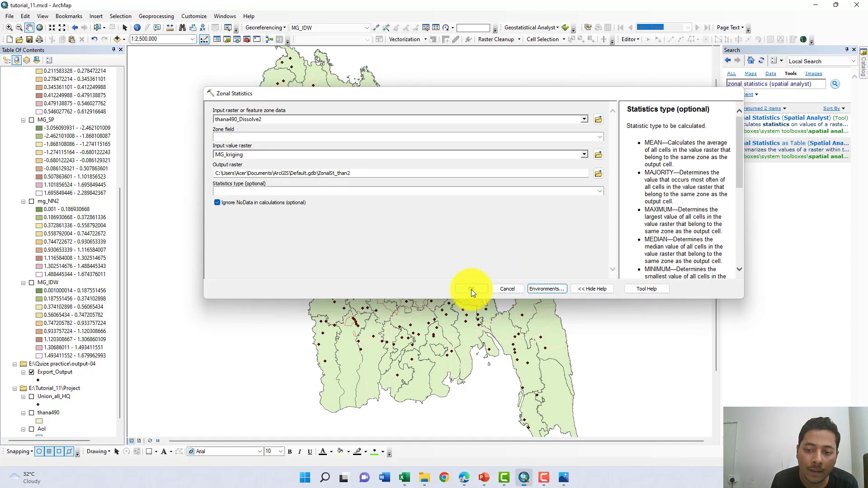
pyautogui.click(471, 290)
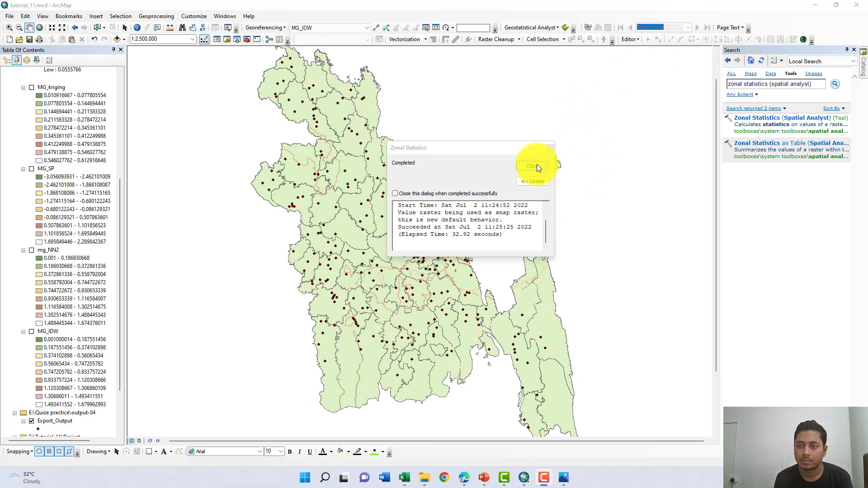
pyautogui.click(536, 165)
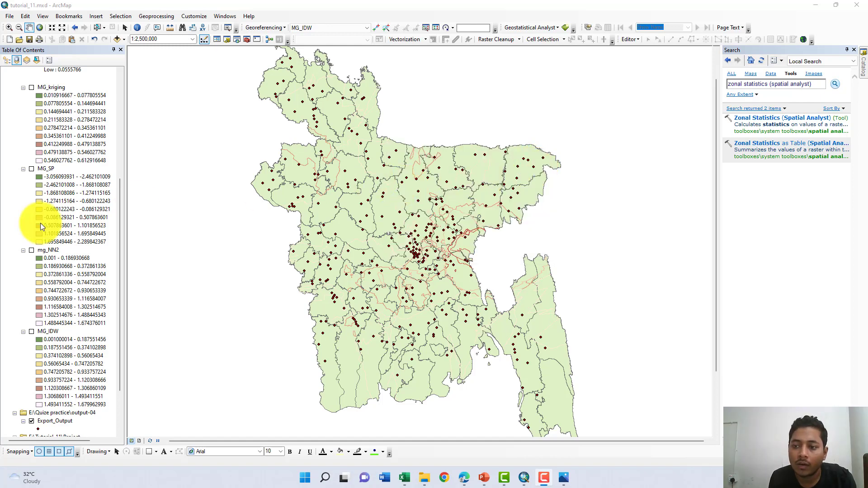
# Turn off the contour and dissolved district layers and show the ZonalSt_than2 raster on the map
pyautogui.scroll(5, 67, 140)
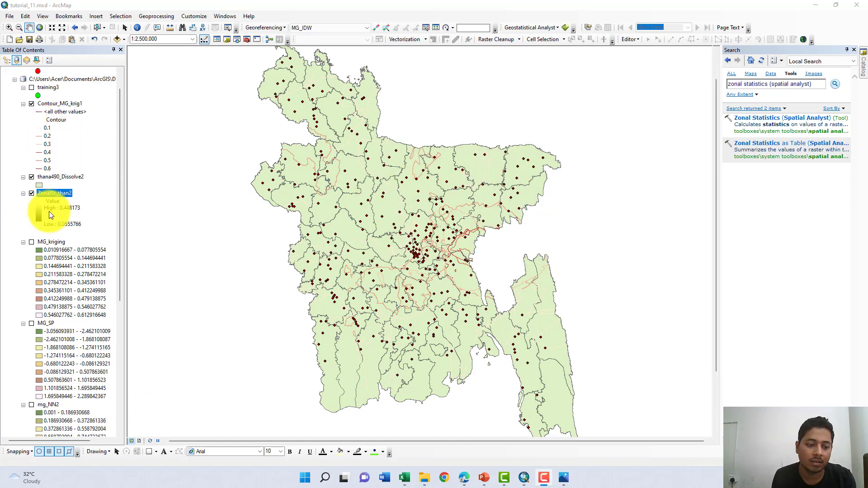
pyautogui.keyDown('ctrl'); pyautogui.click(31, 177); pyautogui.keyUp('ctrl')
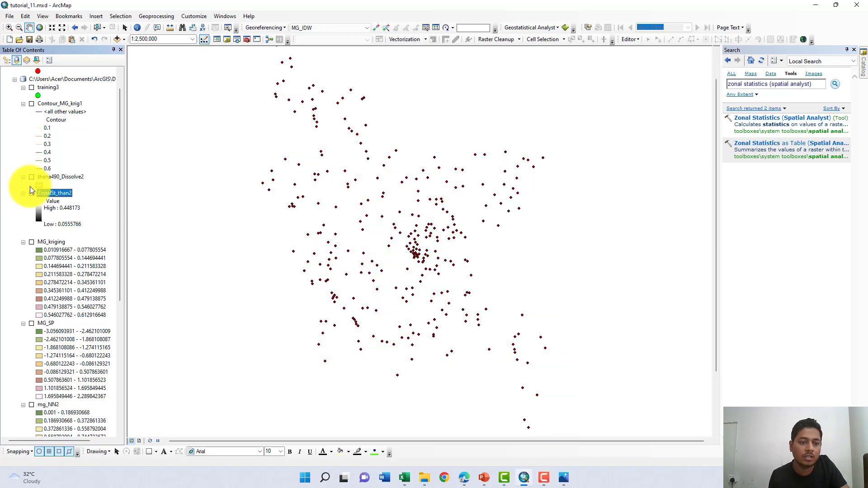
pyautogui.click(30, 194)
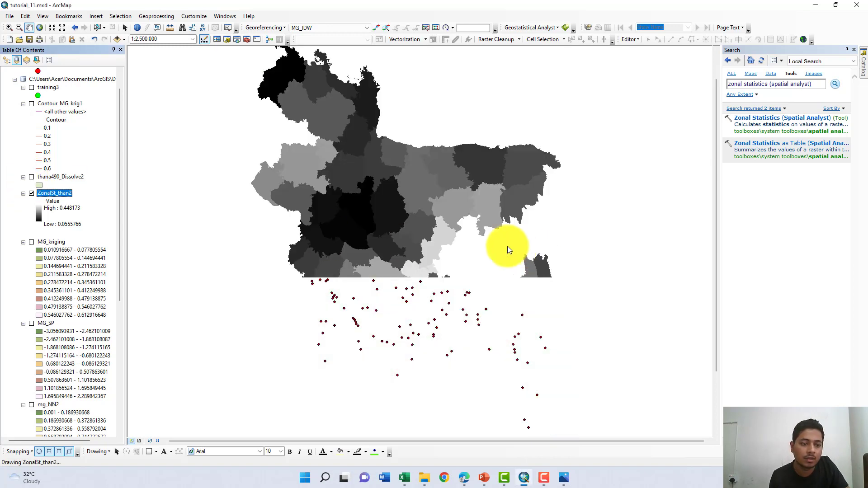
# Apply the red-yellow-cyan-blue color ramp to the ZonalSt_than2 raster
pyautogui.click(40, 216)
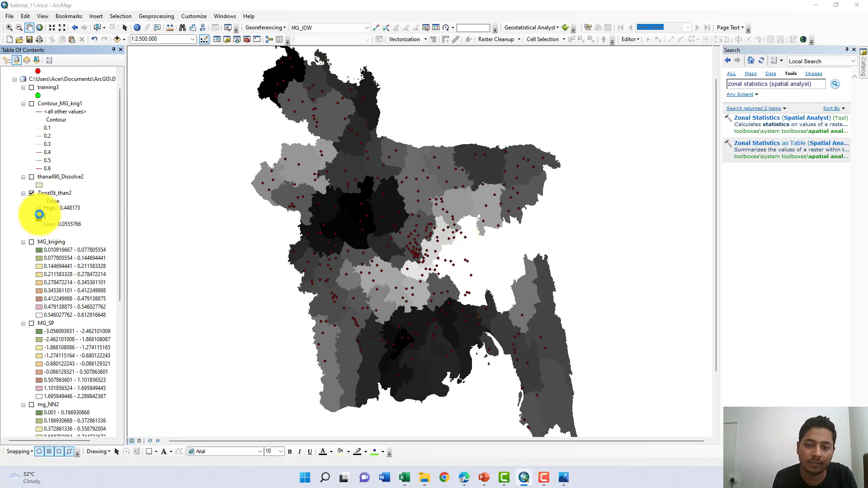
pyautogui.click(118, 245)
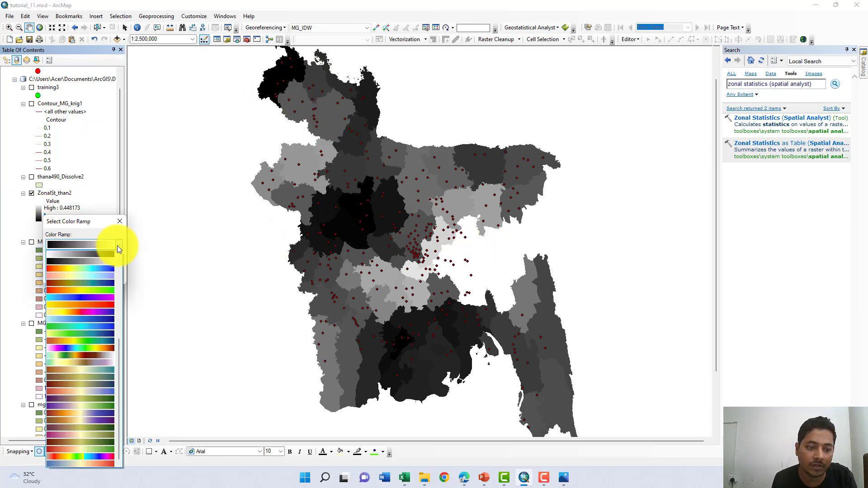
pyautogui.click(99, 269)
pyautogui.click(80, 277)
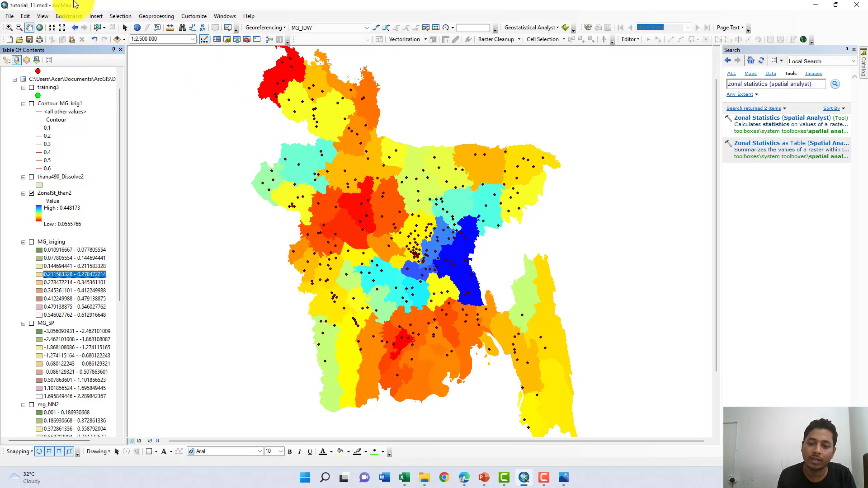
# Switch the map to layout view and zoom the data frame to the ZonalSt_than2 layer
pyautogui.click(48, 17)
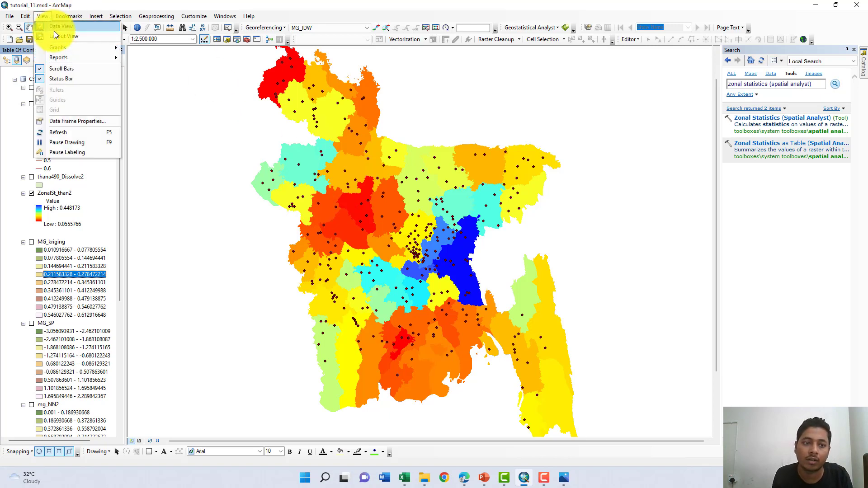
pyautogui.click(54, 30)
pyautogui.click(42, 15)
pyautogui.click(45, 36)
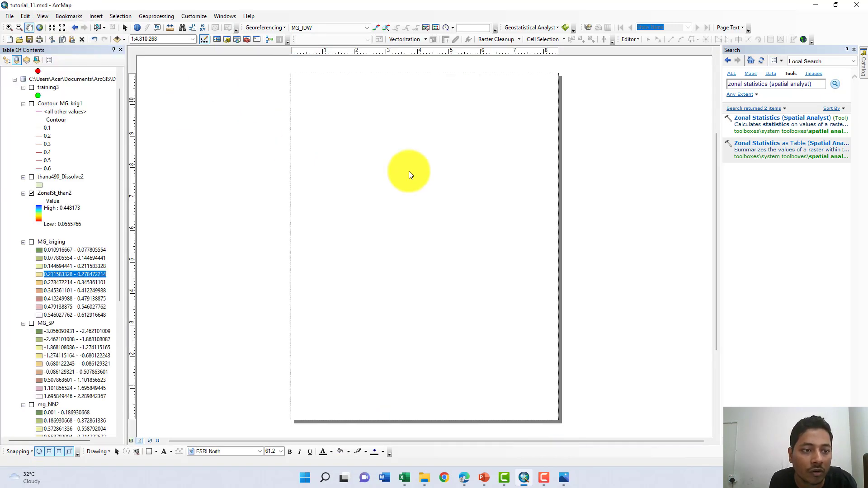
pyautogui.rightClick(58, 192)
pyautogui.click(82, 240)
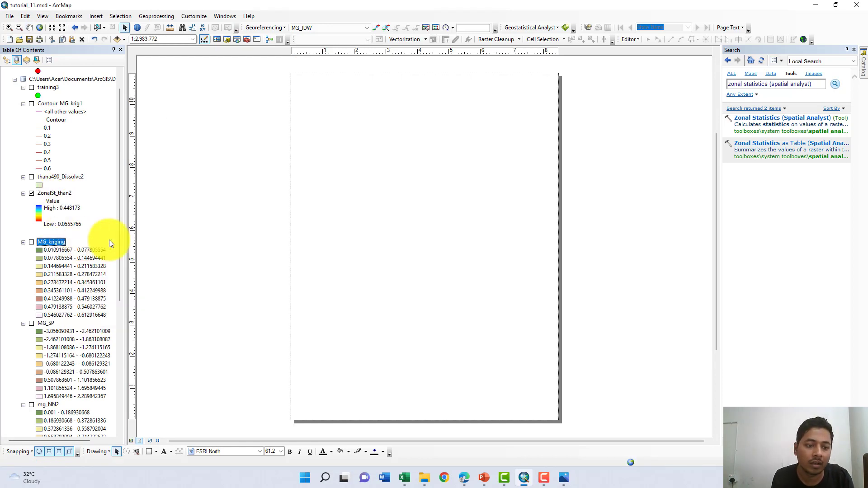